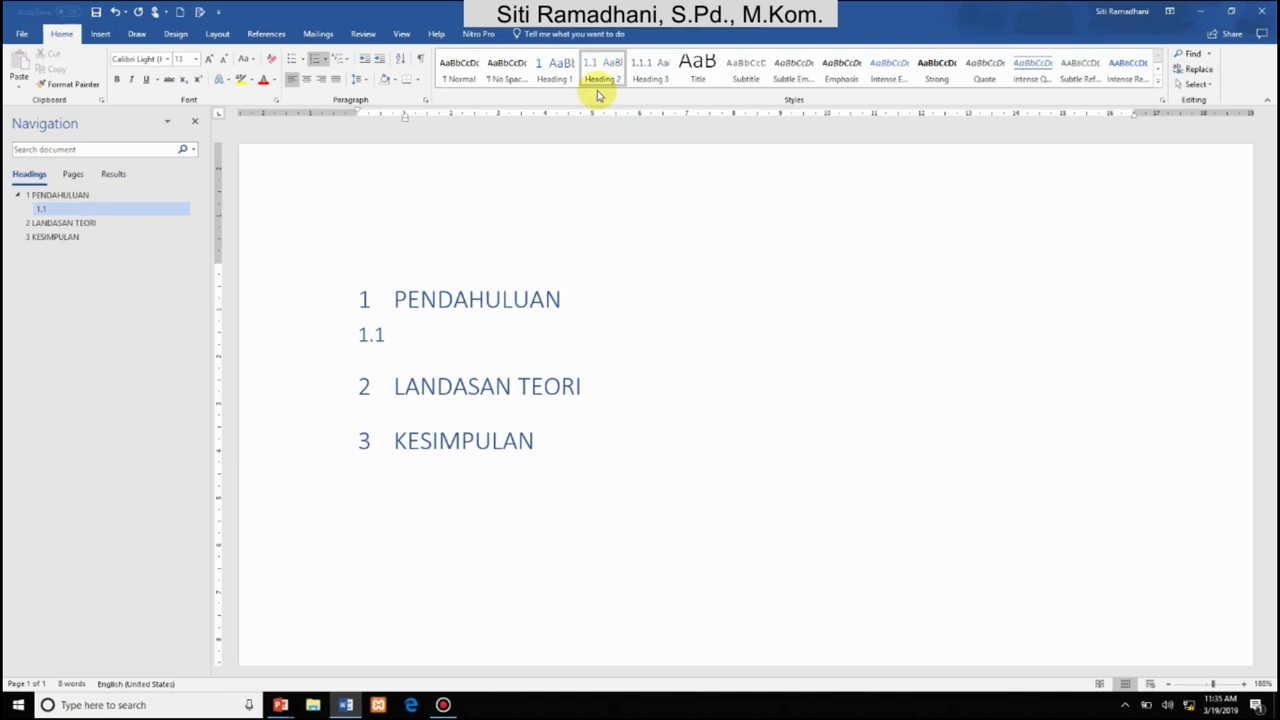
# Enter the Heading 2 subheadings "Latar Belakang" and "Rumusan Masalah" under PENDAHULUAN
pyautogui.write('ar')
pyautogui.press('BackSpace')
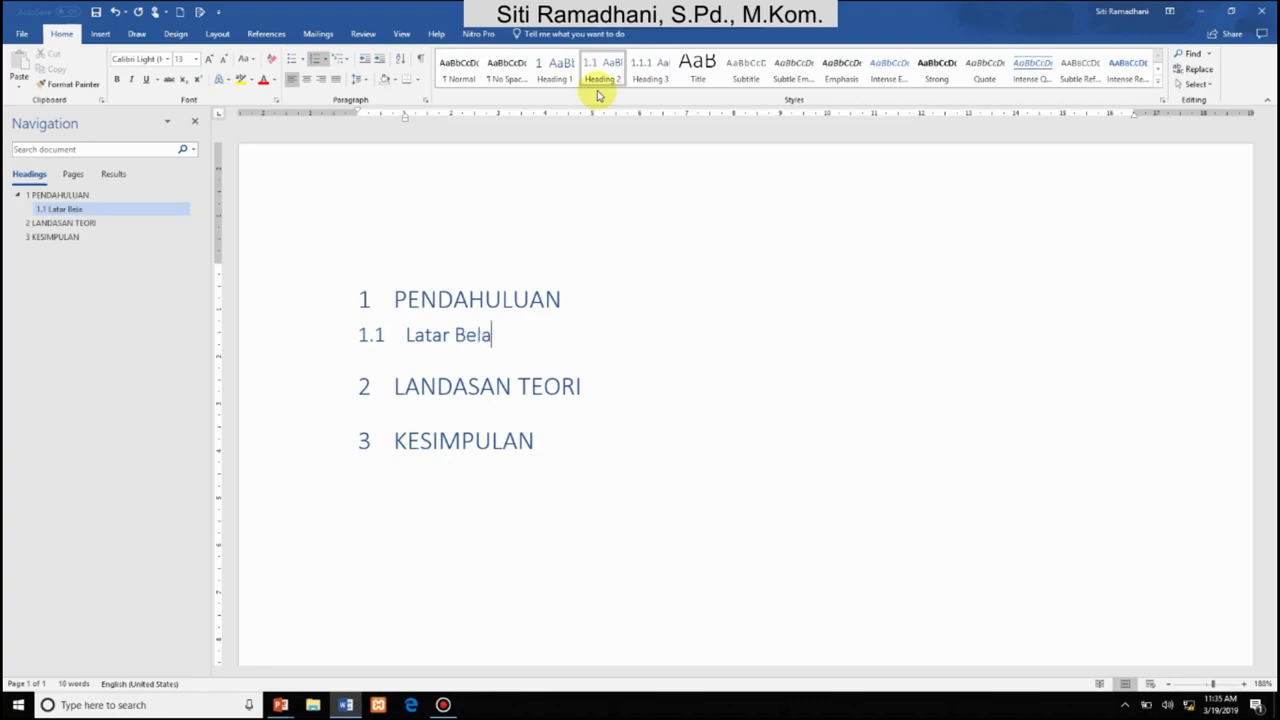
pyautogui.press('Return')
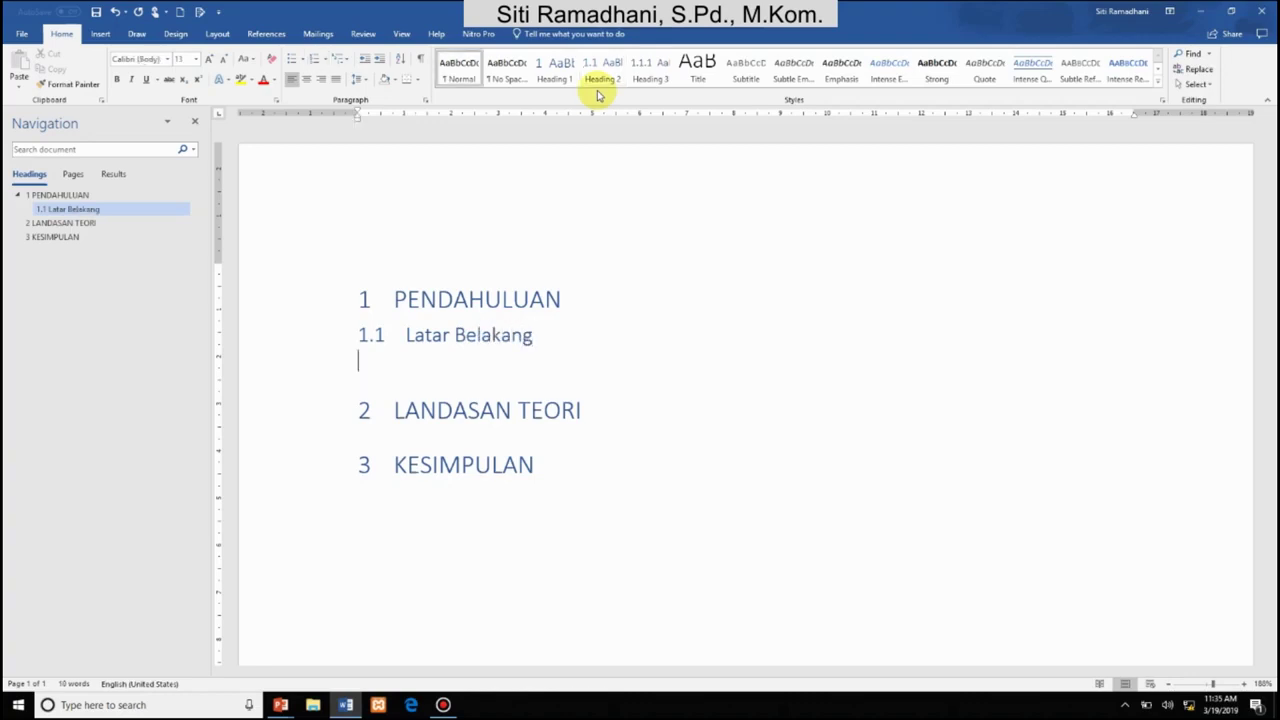
pyautogui.click(603, 74)
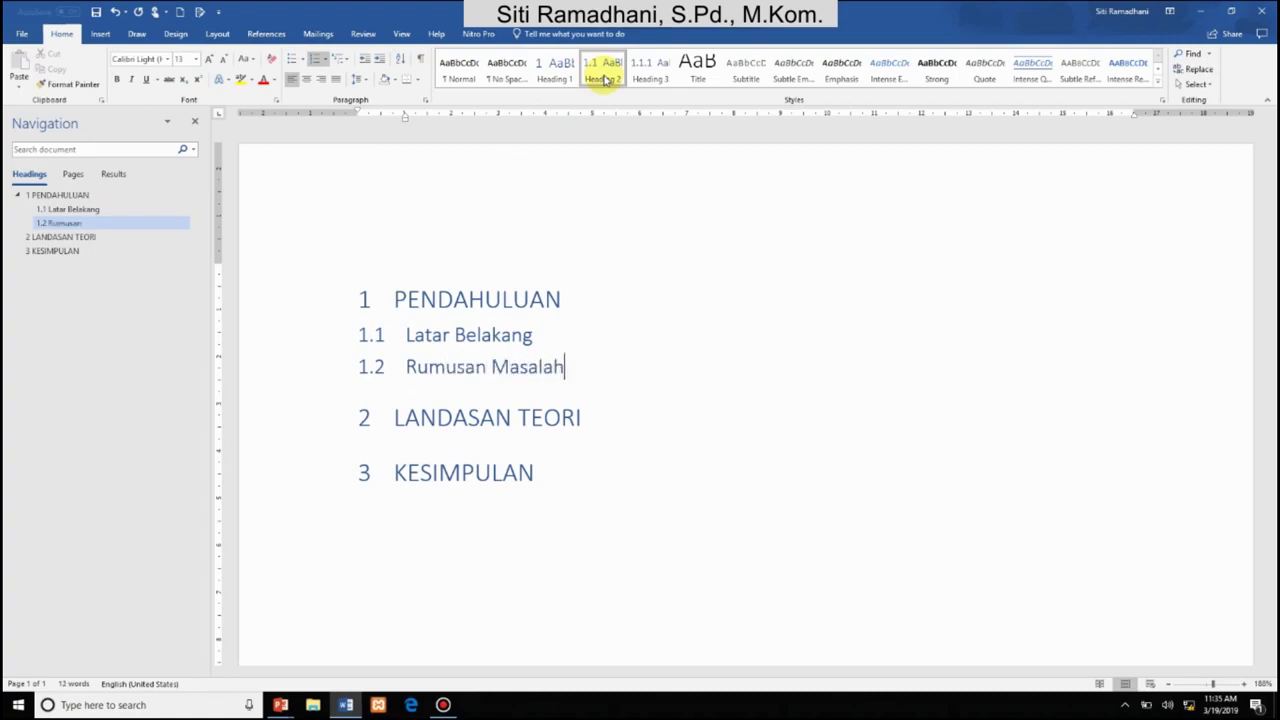
# Add the Heading 2 subheadings "Teori1" and "Teori2" under LANDASAN TEORI
pyautogui.click(585, 418)
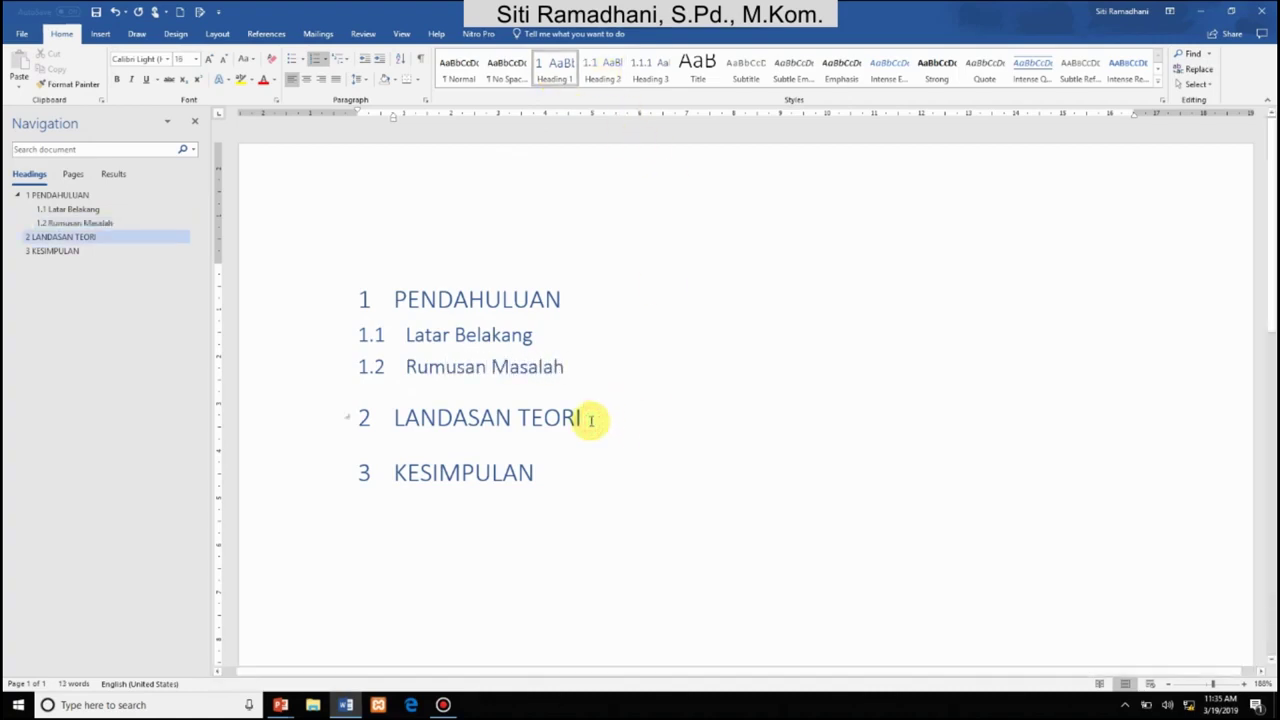
pyautogui.press('Return')
pyautogui.click(602, 71)
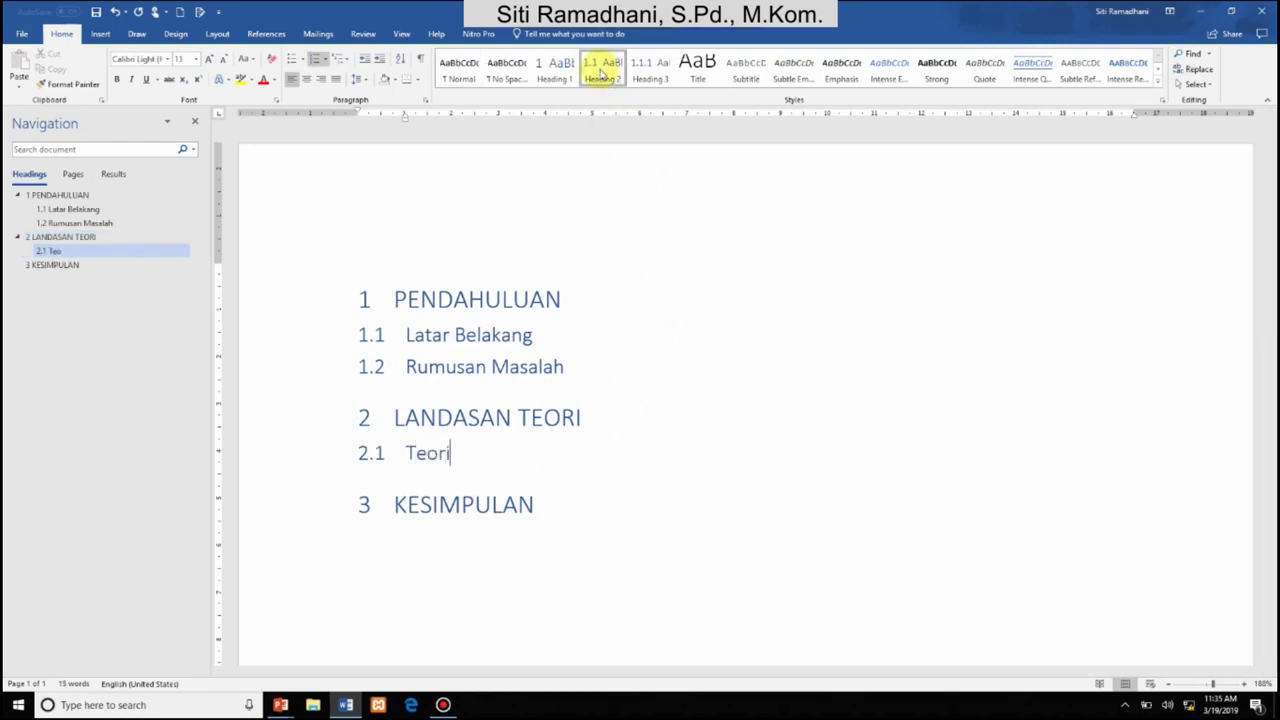
pyautogui.write('Teori1')
pyautogui.press('Return')
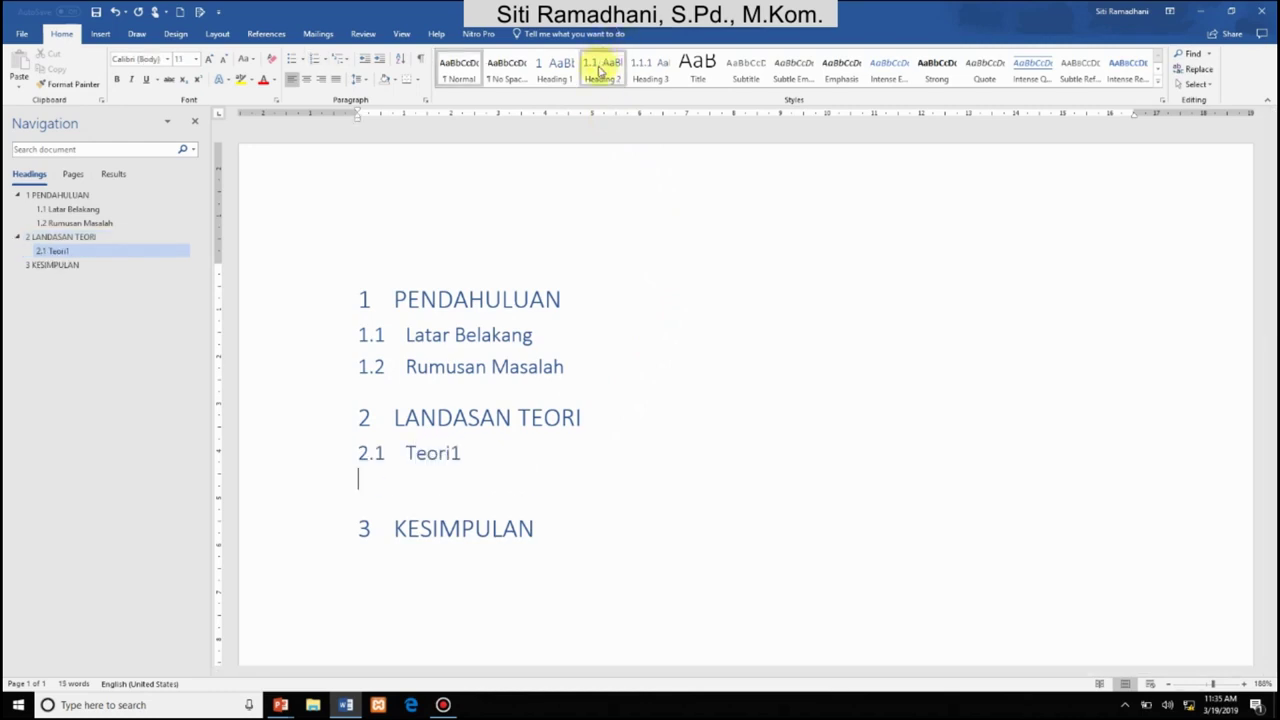
pyautogui.click(601, 71)
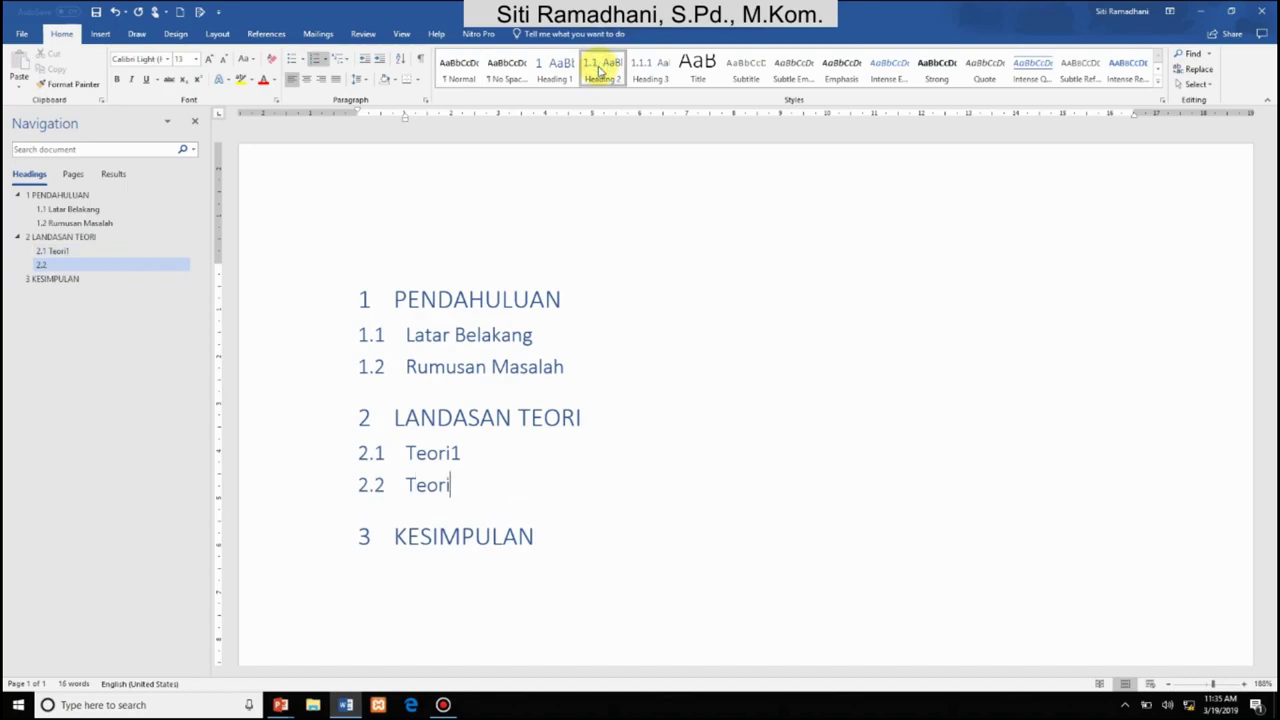
pyautogui.write('Teori2')
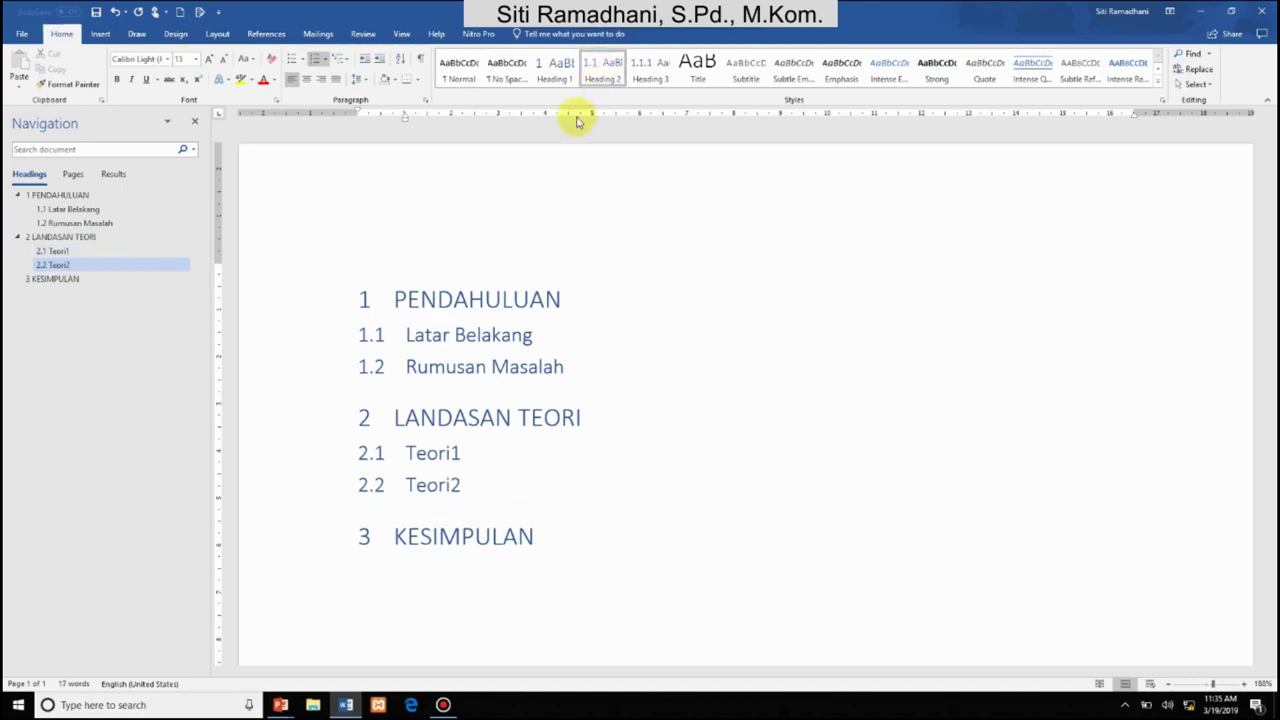
# Modify the Heading 1 style to Times New Roman, 14 pt, bold, automatic font color, centered, with 1.5 line spacing
pyautogui.click(556, 66)
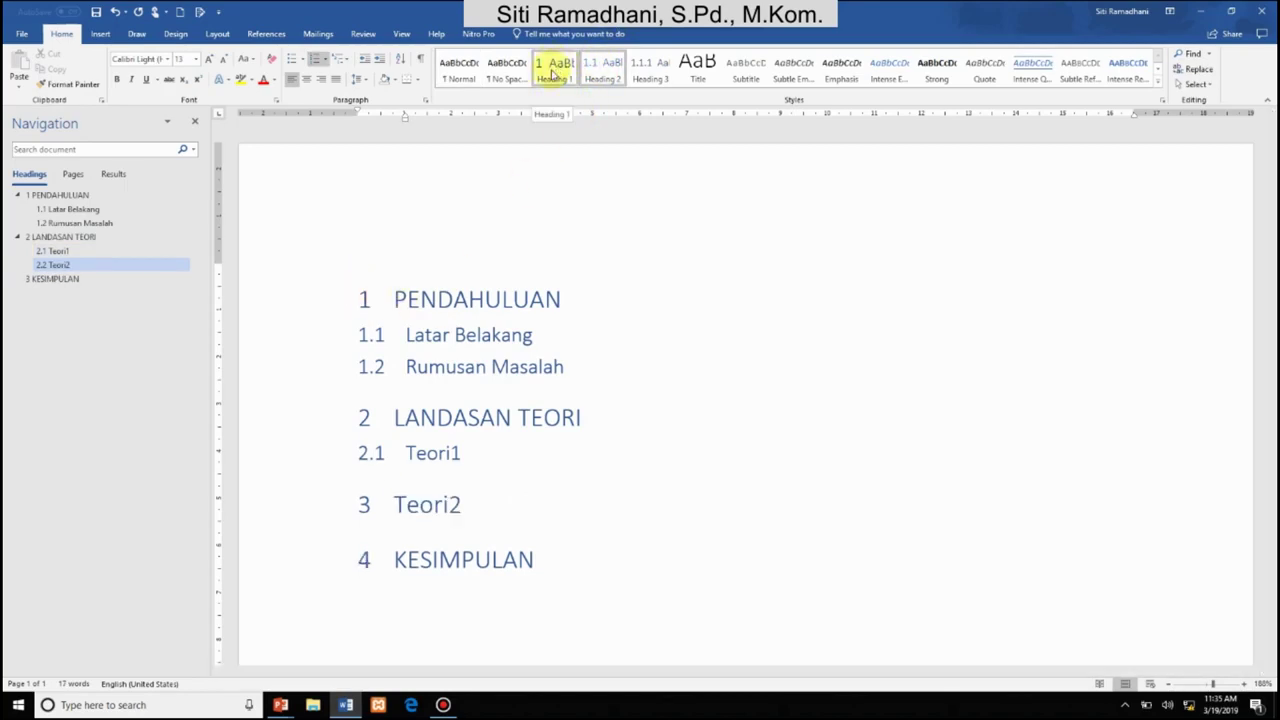
pyautogui.rightClick(556, 72)
pyautogui.click(570, 94)
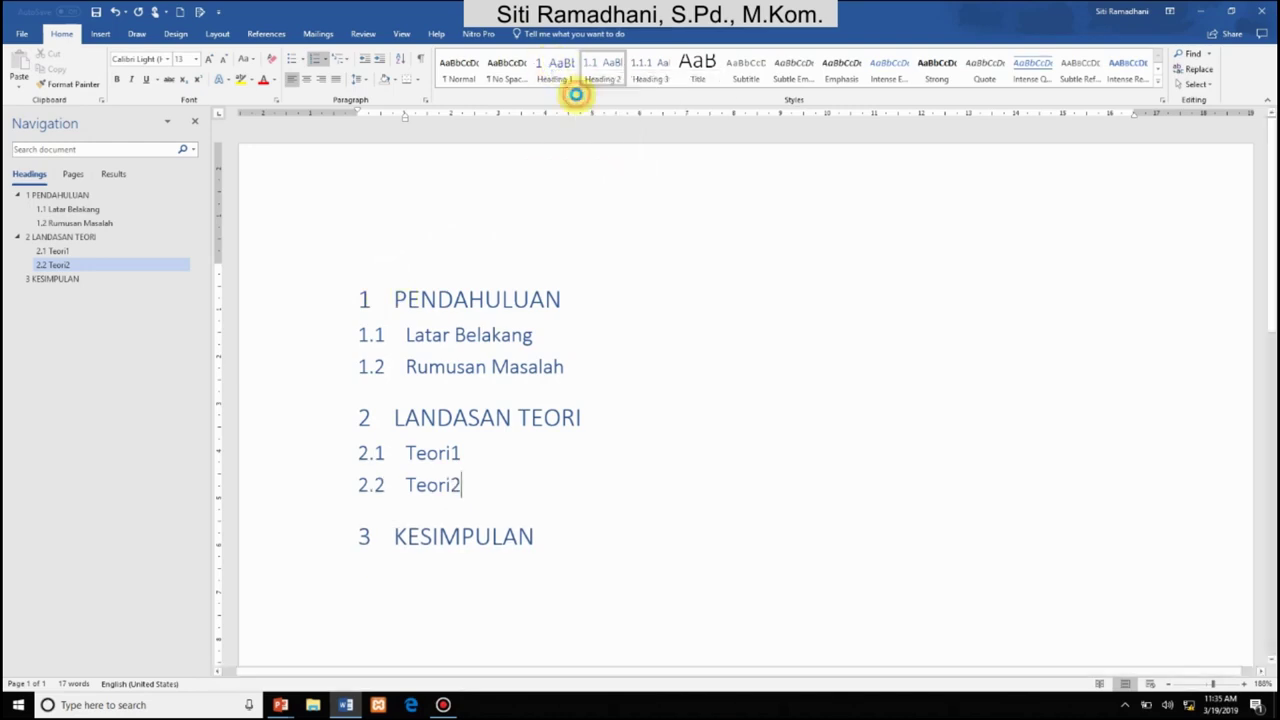
pyautogui.click(665, 318)
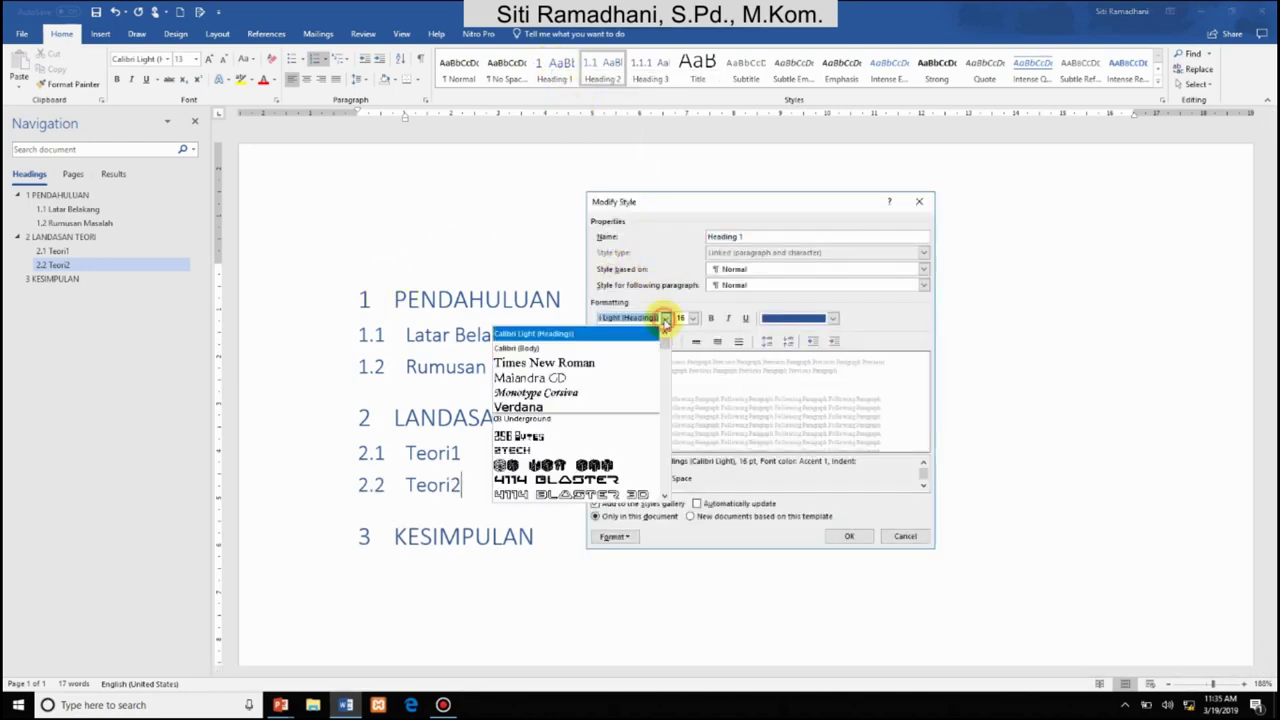
pyautogui.click(623, 364)
pyautogui.click(692, 318)
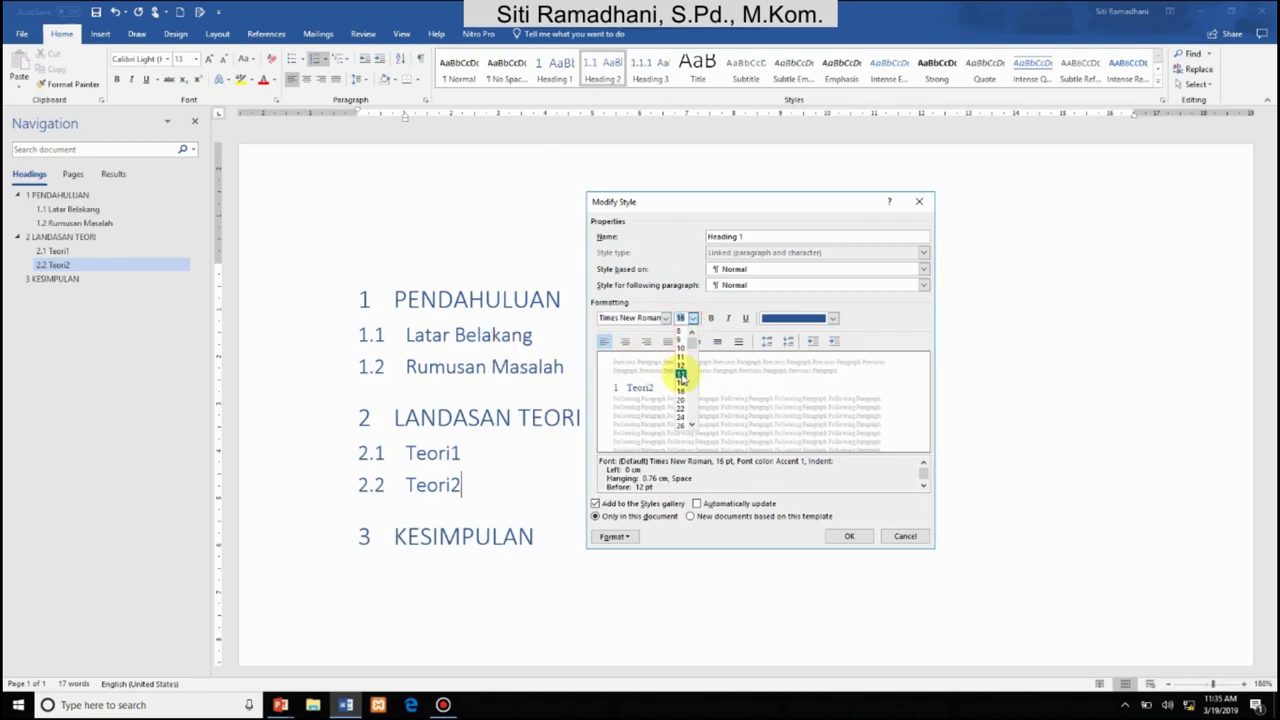
pyautogui.click(678, 364)
pyautogui.click(710, 318)
pyautogui.click(786, 318)
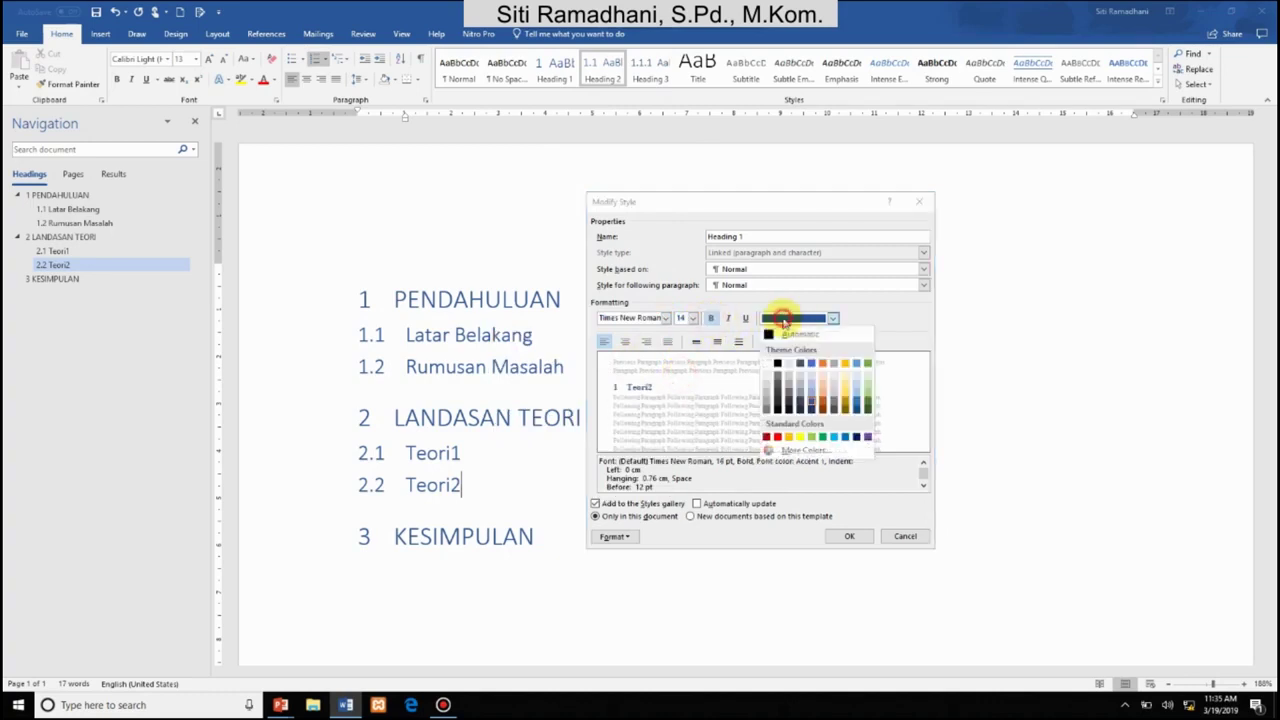
pyautogui.click(772, 336)
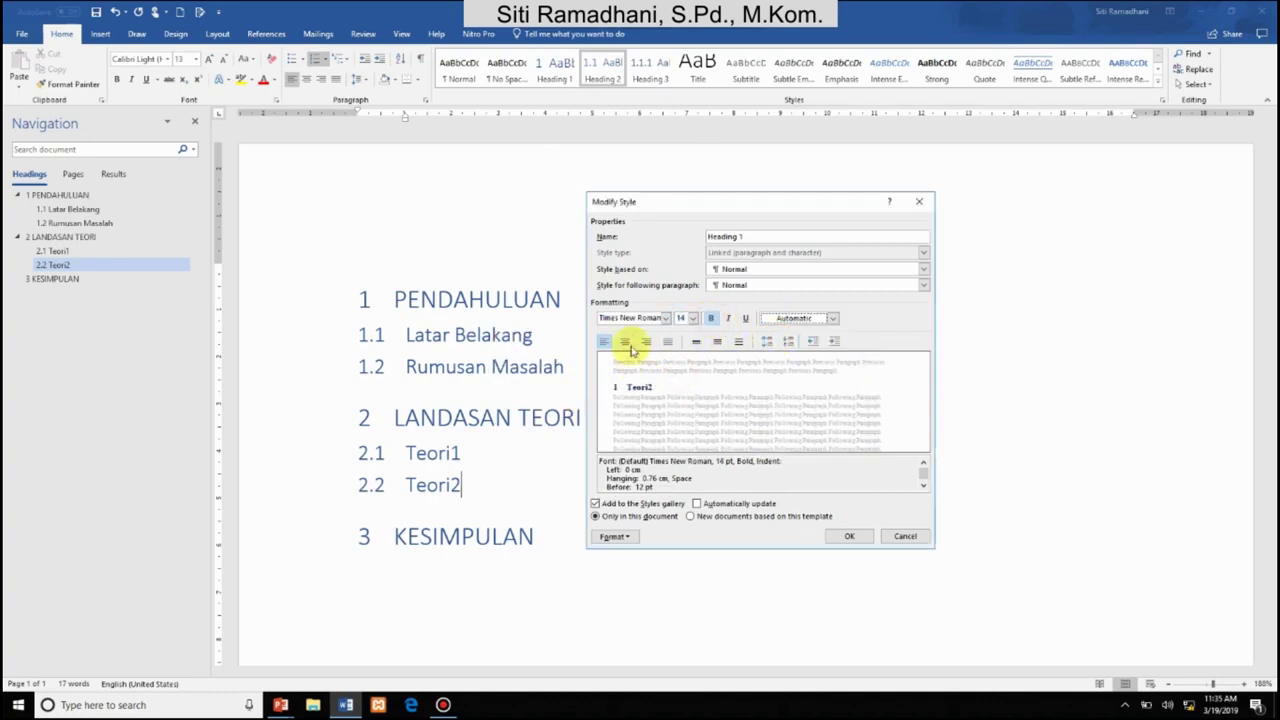
pyautogui.click(626, 342)
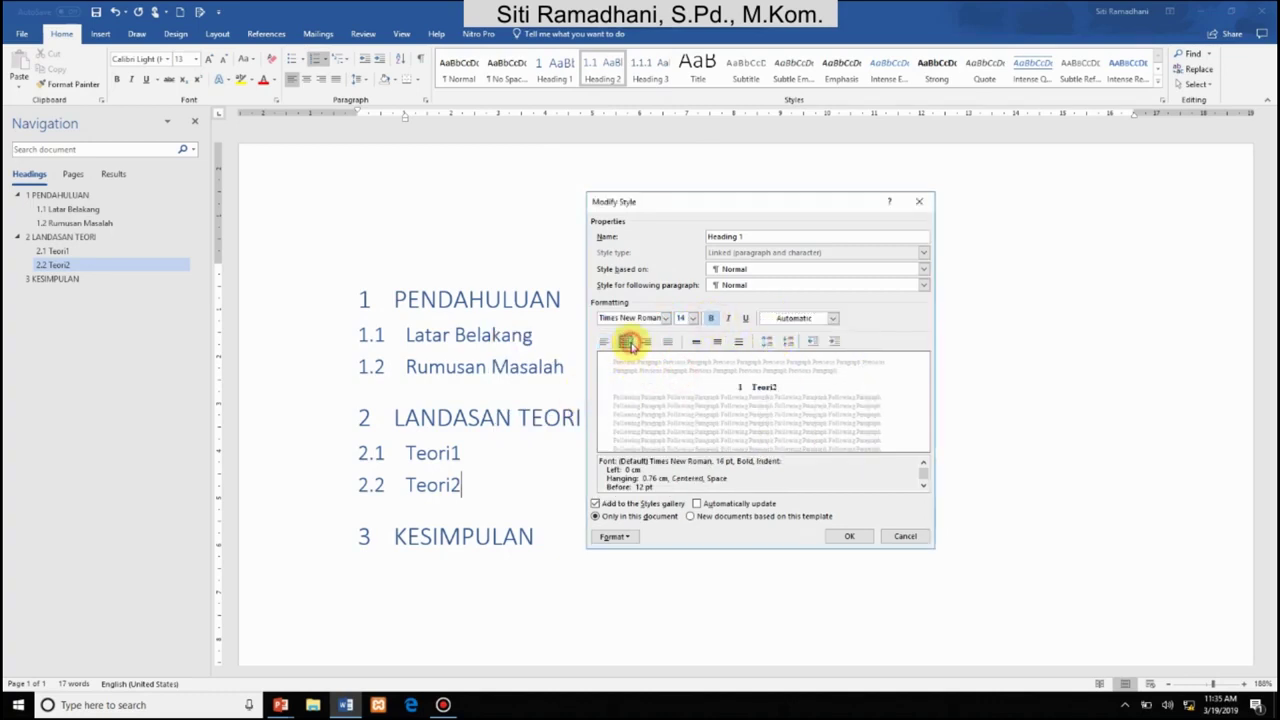
pyautogui.click(716, 341)
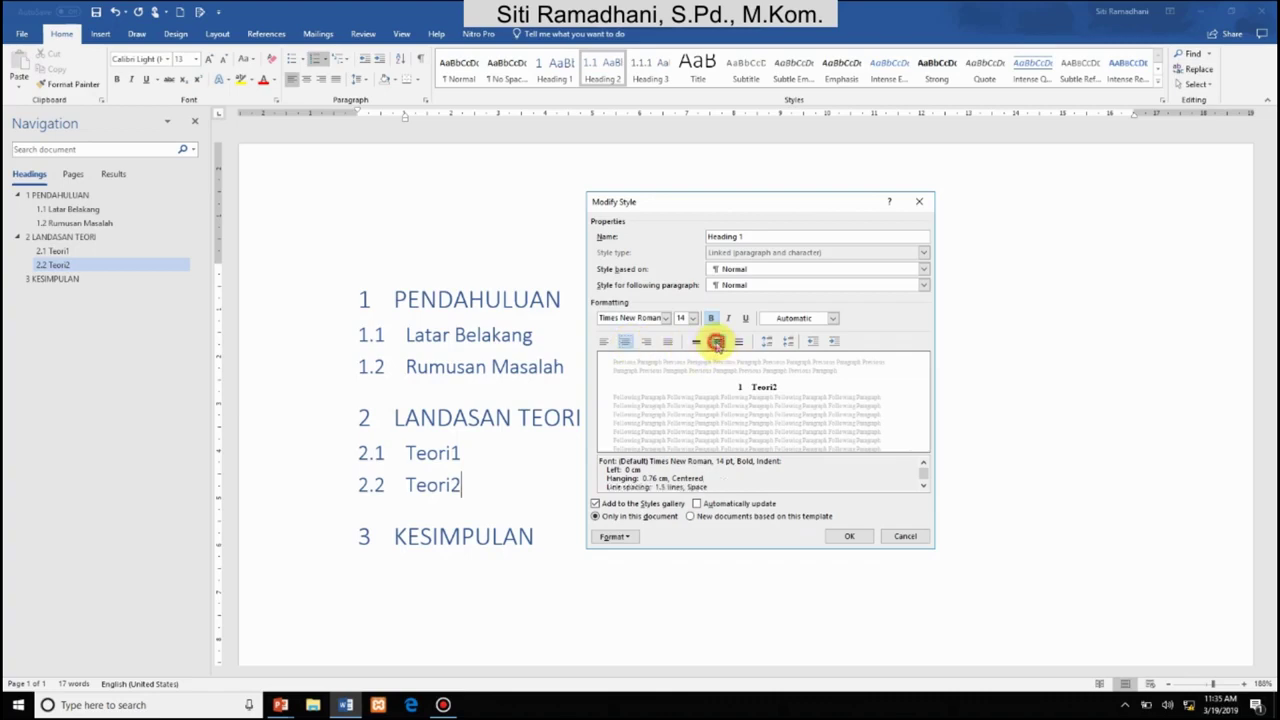
# Increase the spacing after in the Heading 1 style's paragraph settings and turn on Page break before
pyautogui.click(615, 537)
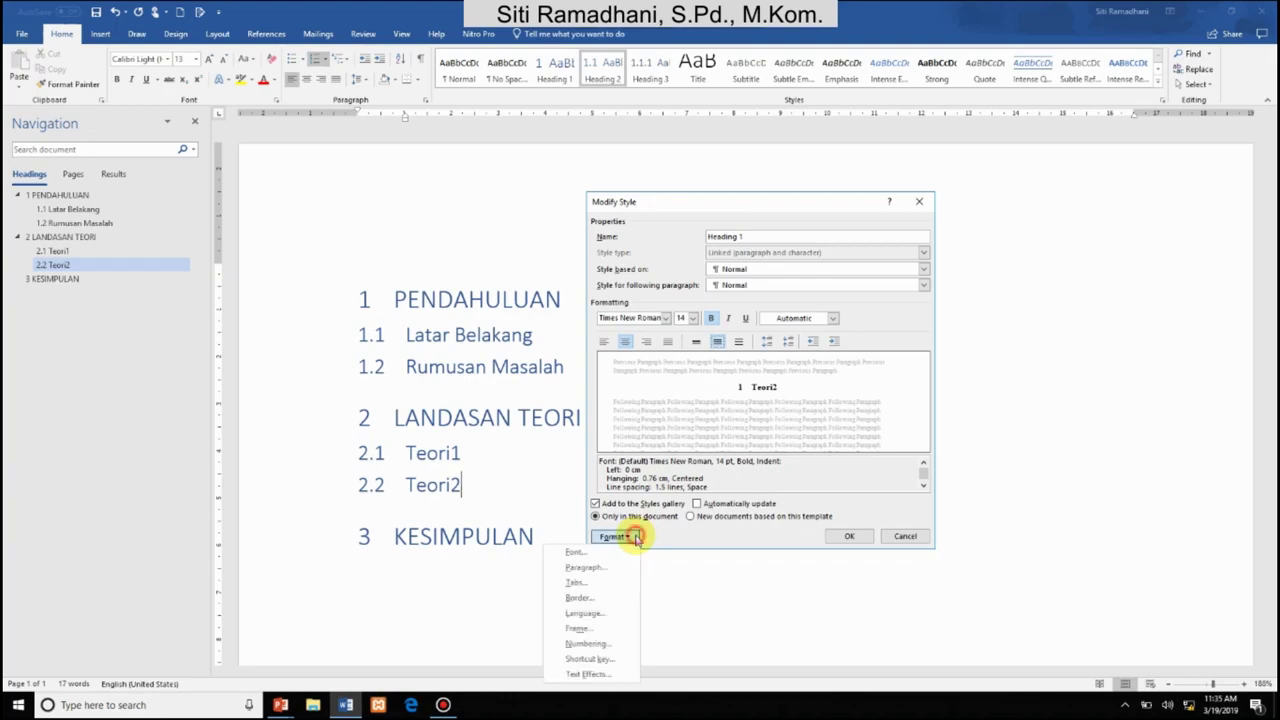
pyautogui.click(604, 566)
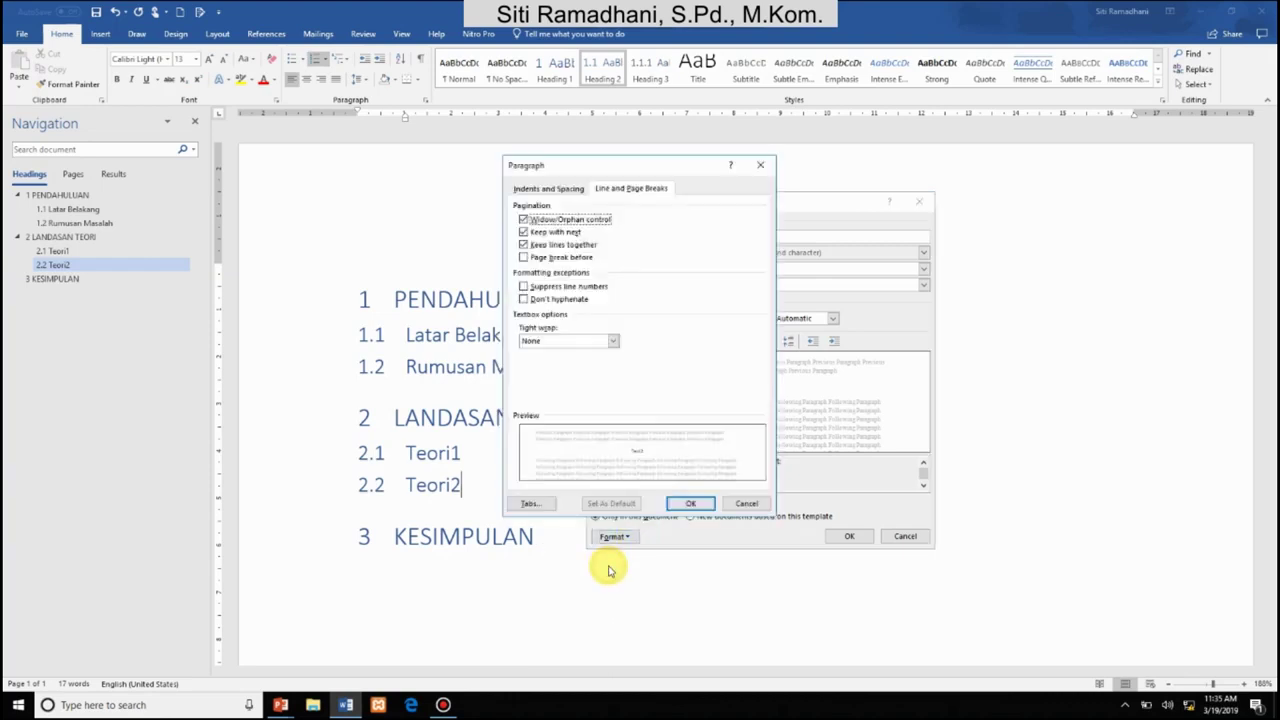
pyautogui.click(550, 189)
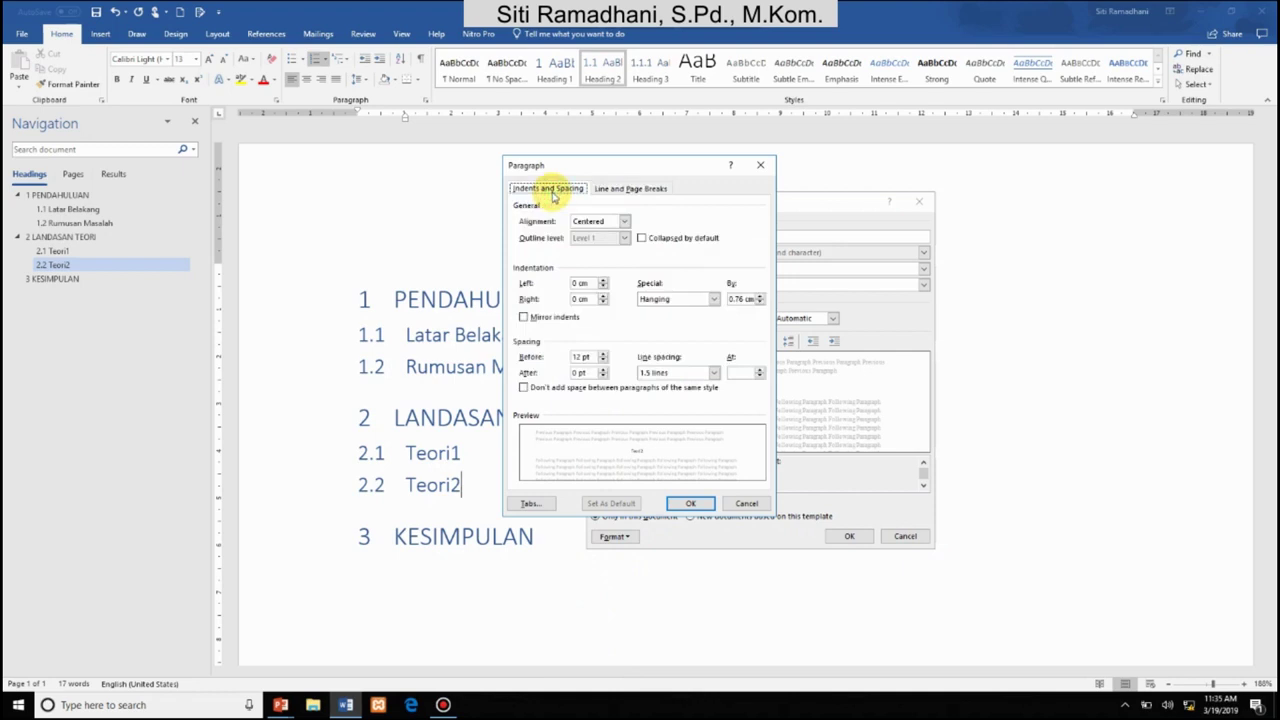
pyautogui.click(578, 373)
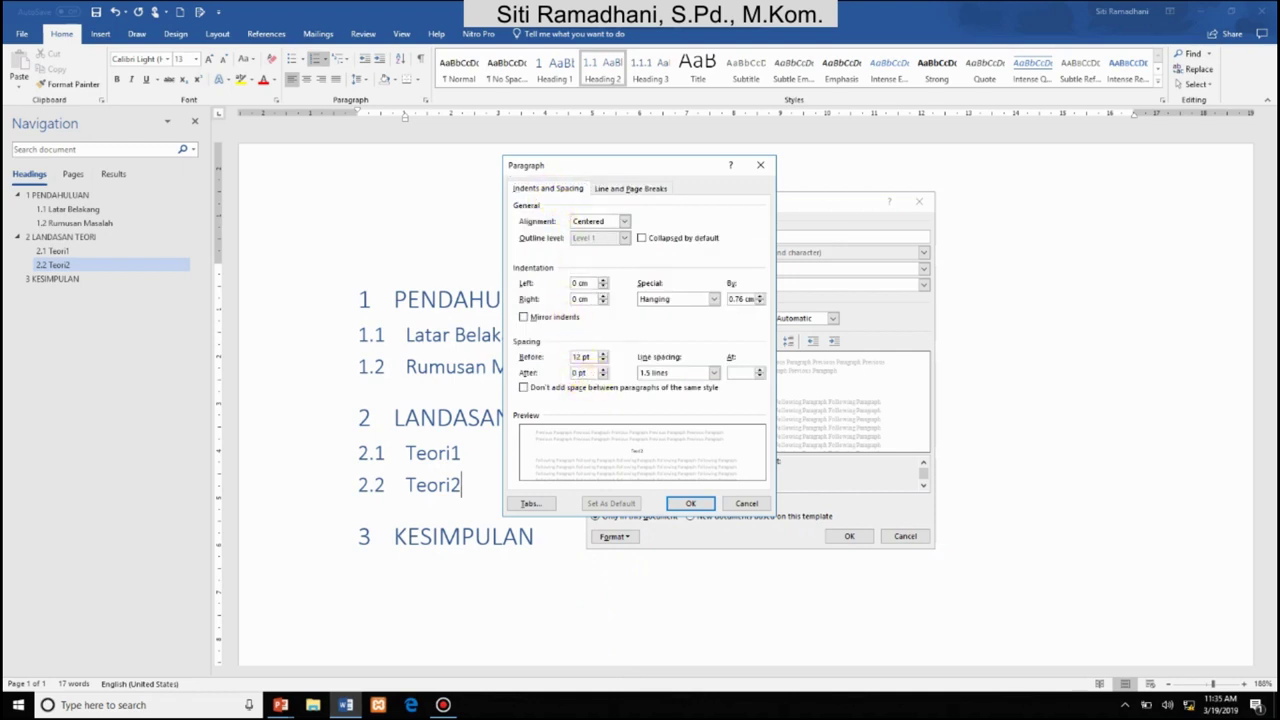
pyautogui.click(637, 191)
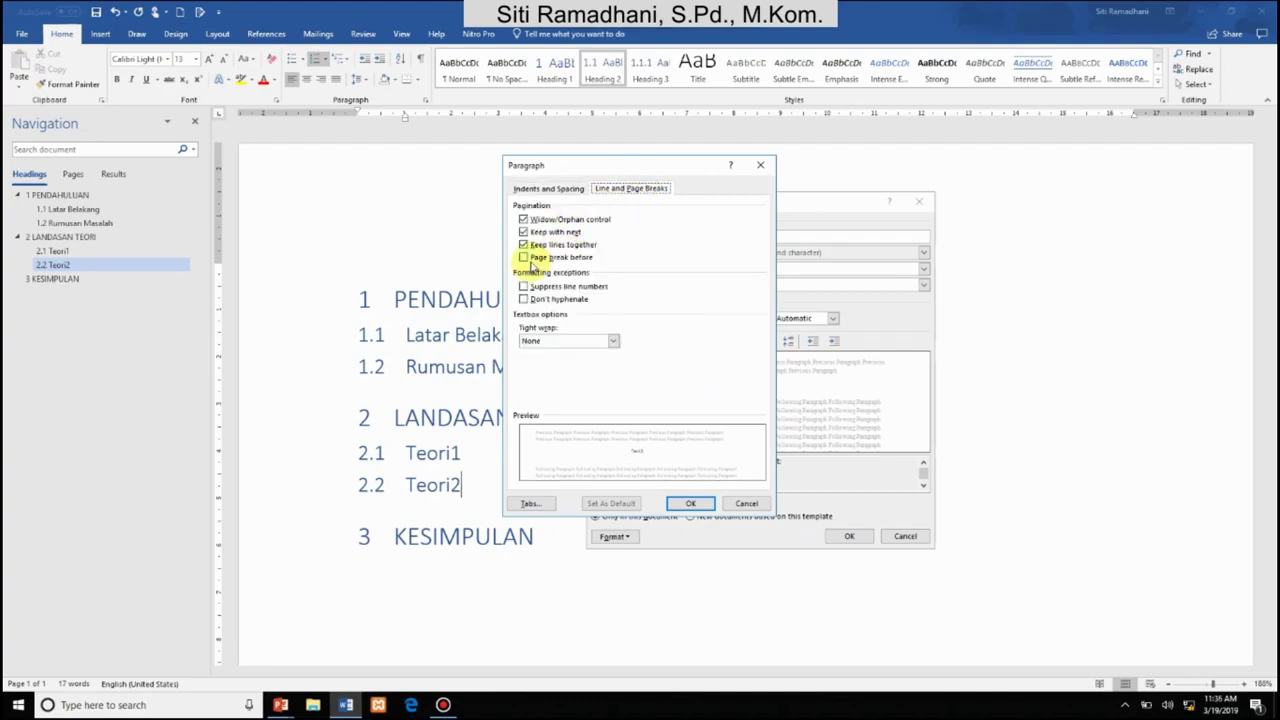
pyautogui.click(678, 503)
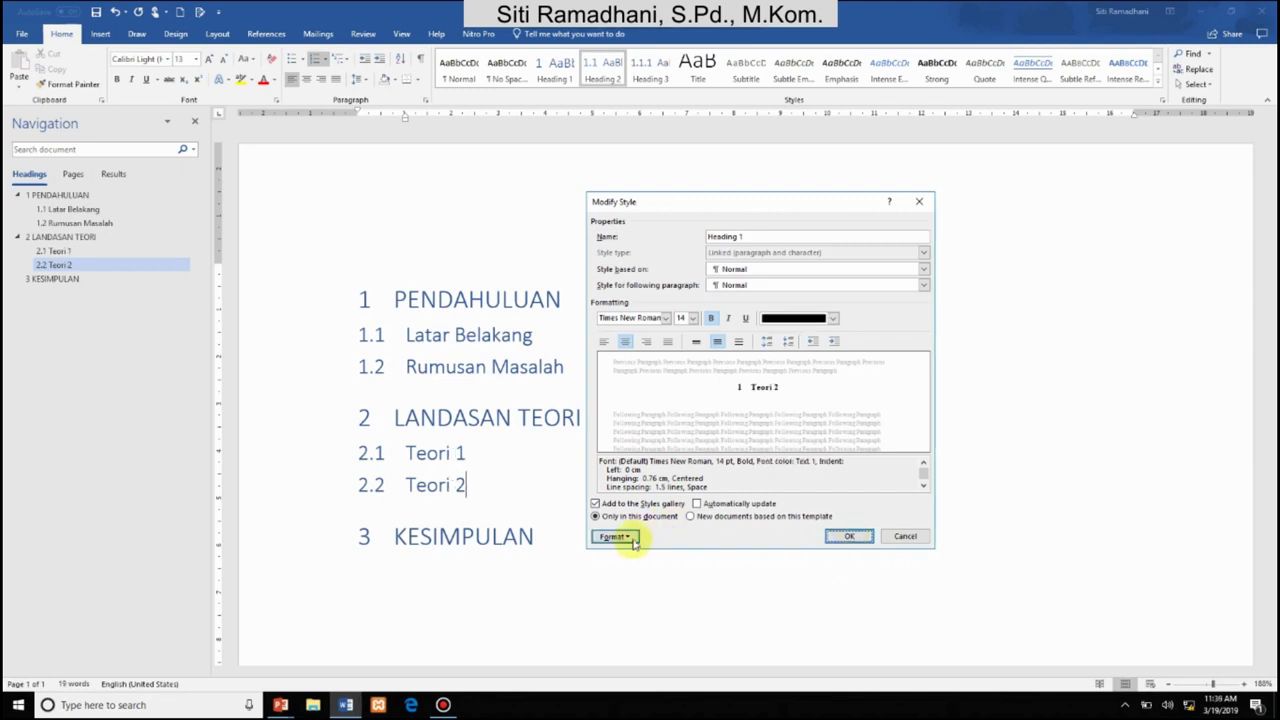
# Start defining a new number format for the Heading 1 style and clear the BAB prefix before the numeral
pyautogui.click(638, 537)
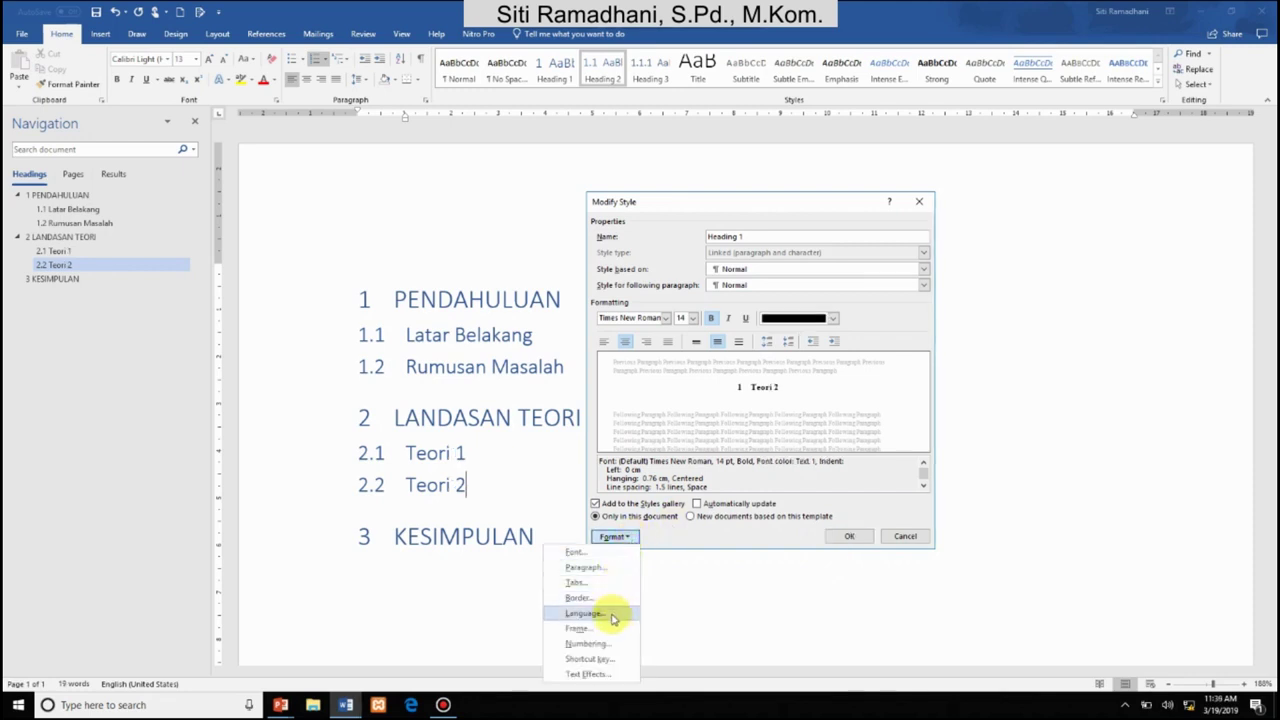
pyautogui.click(606, 646)
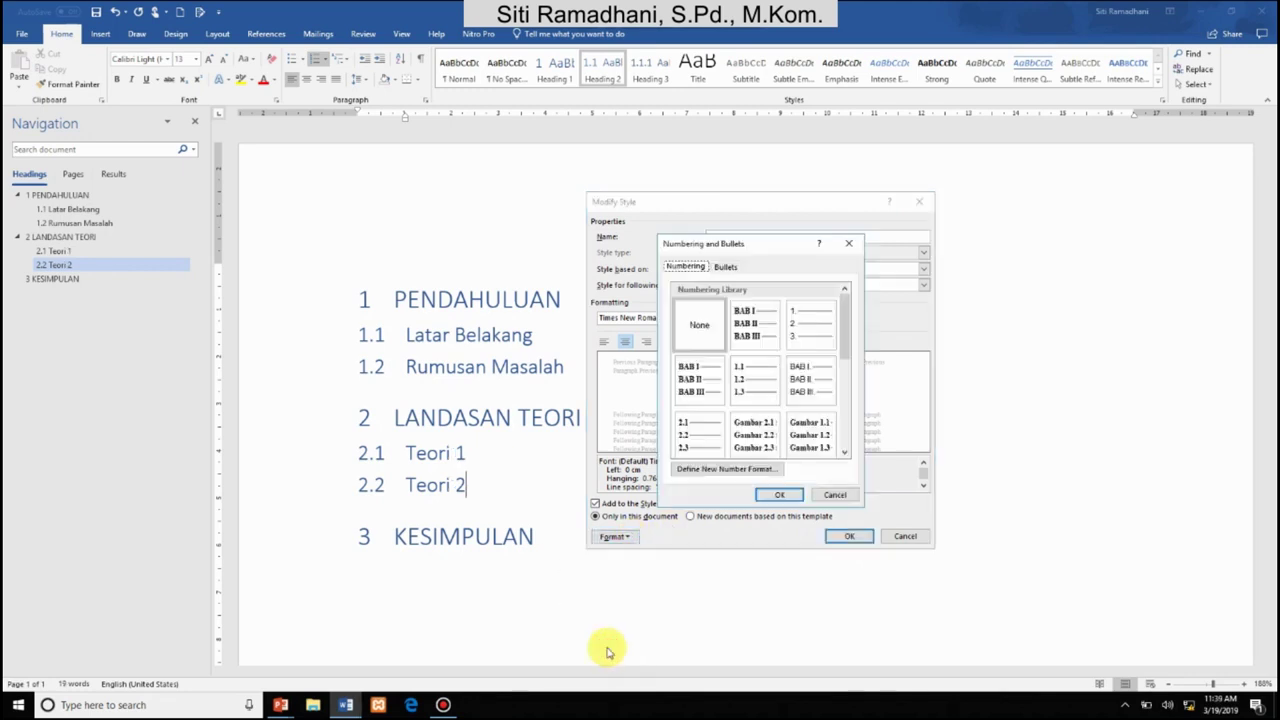
pyautogui.click(708, 467)
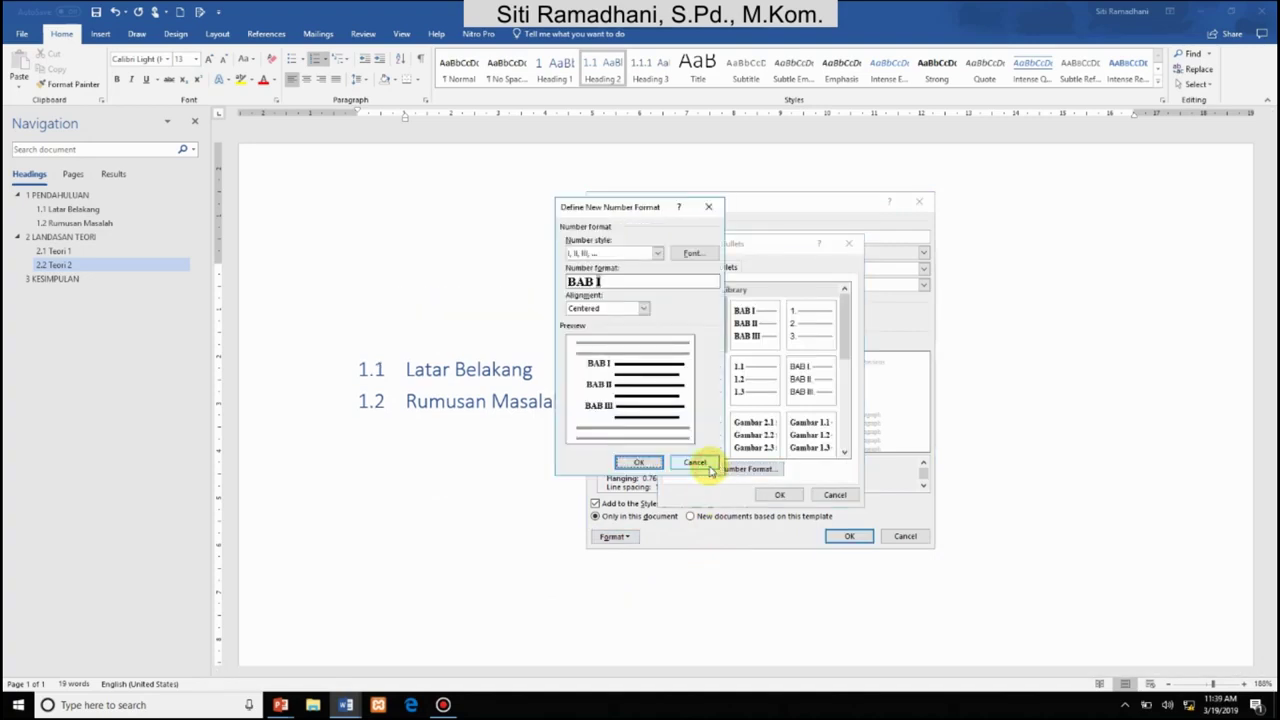
pyautogui.click(598, 281)
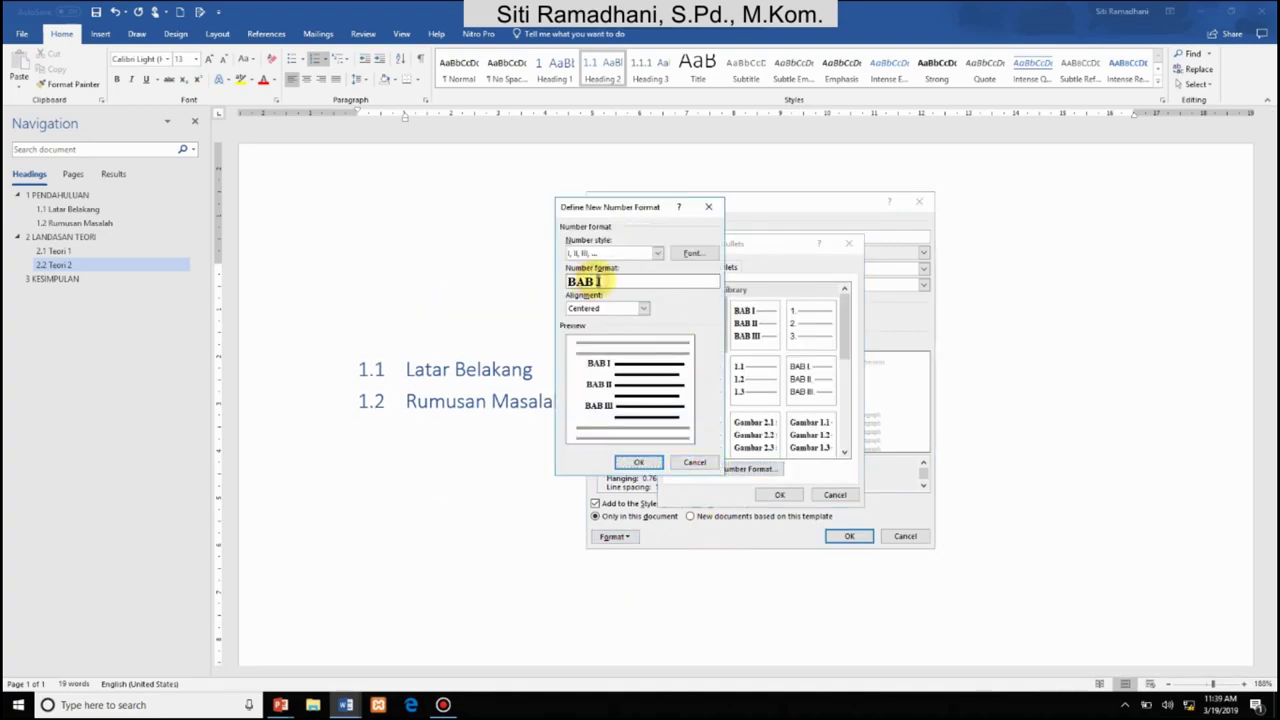
pyautogui.press('BackSpace')
pyautogui.press('BackSpace')
pyautogui.press('BackSpace')
pyautogui.press('BackSpace')
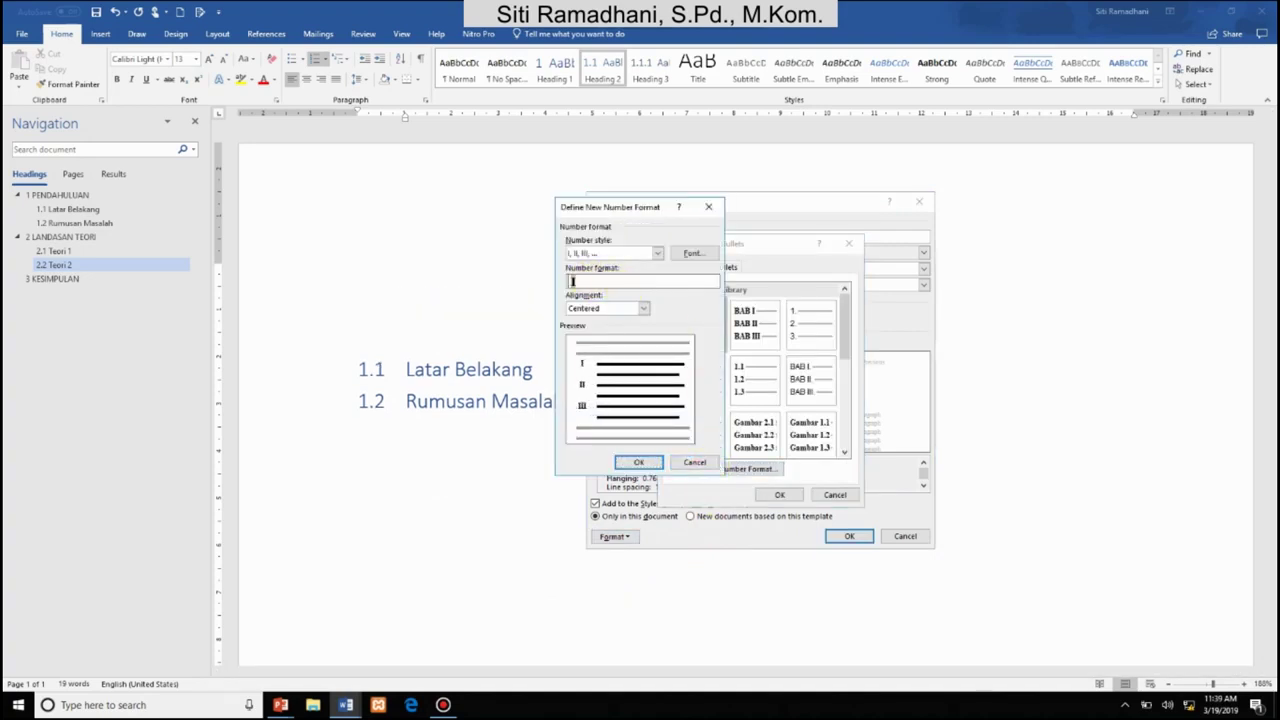
# Set the Heading 1 number format to "BAB" followed by uppercase Roman numerals (I, II, III) and apply the modified style
pyautogui.click(657, 253)
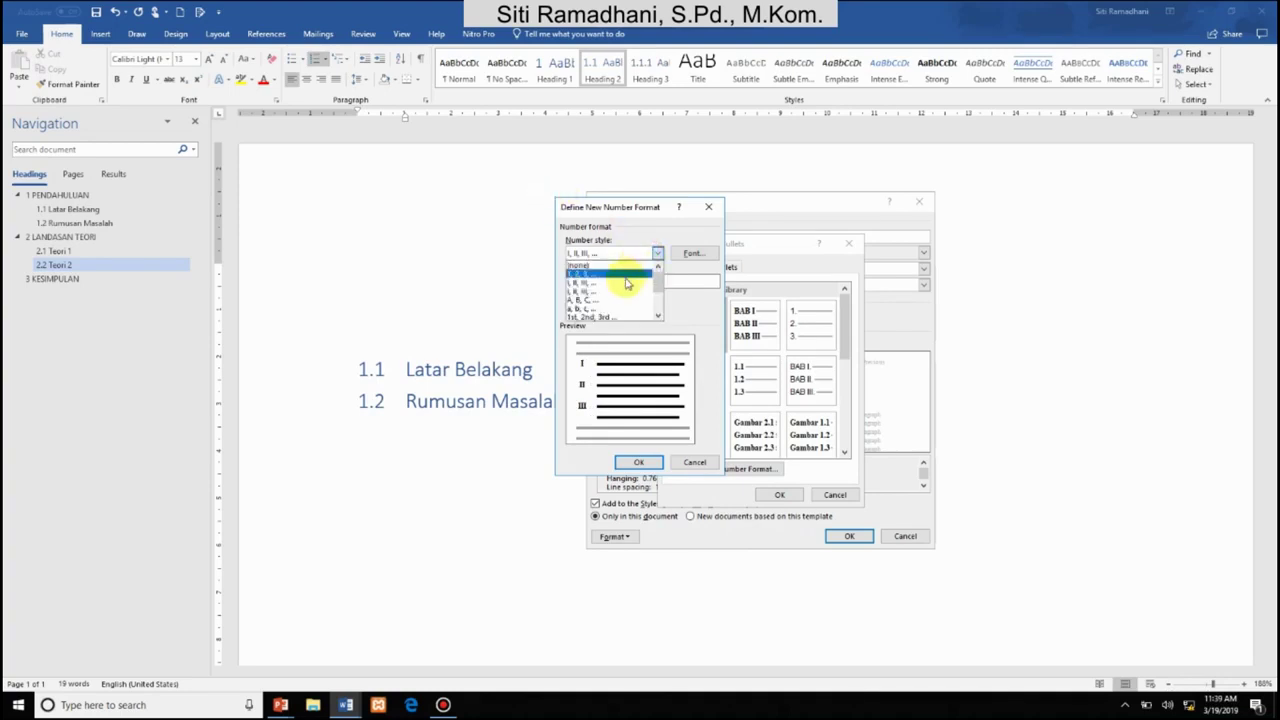
pyautogui.click(624, 282)
pyautogui.click(573, 281)
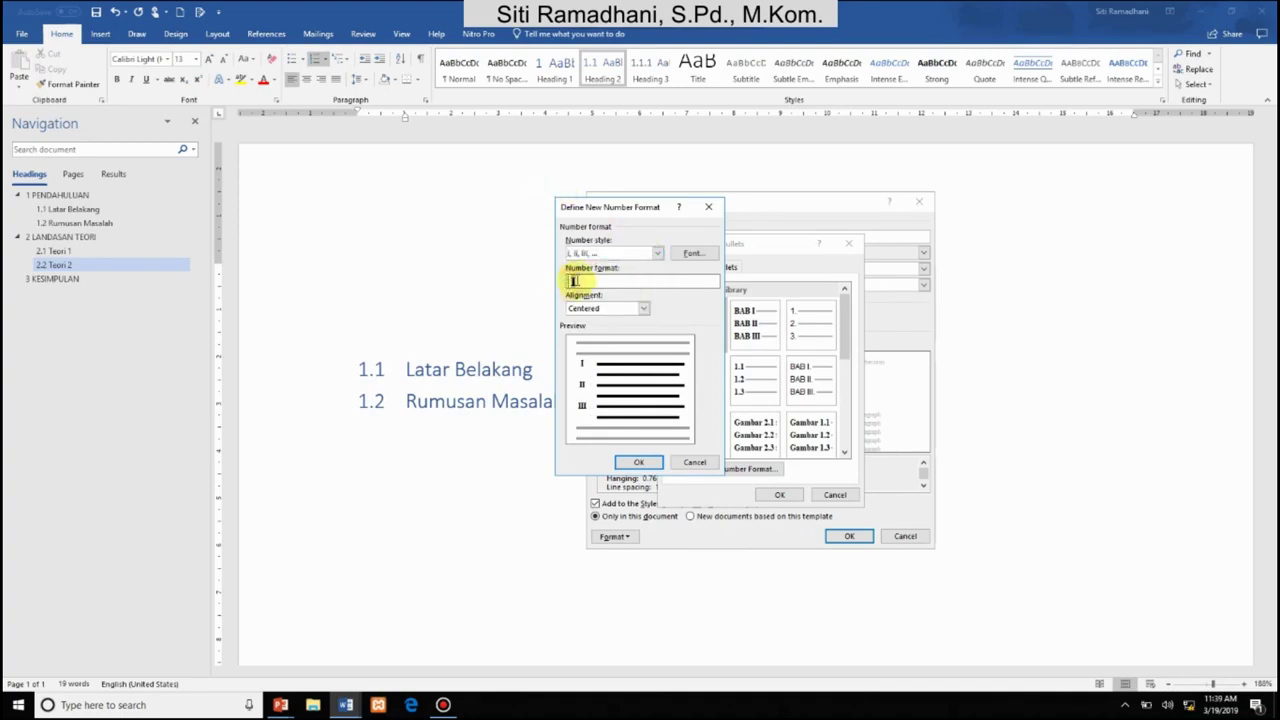
pyautogui.write('BAB')
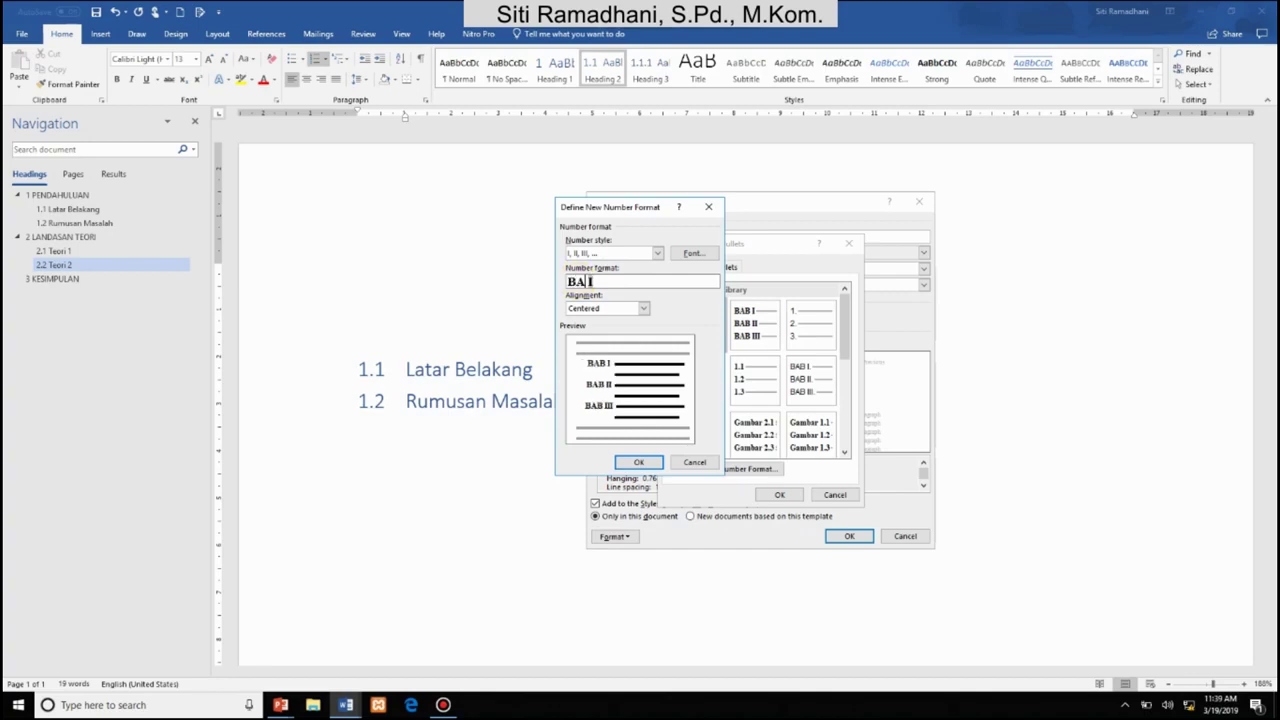
pyautogui.click(620, 282)
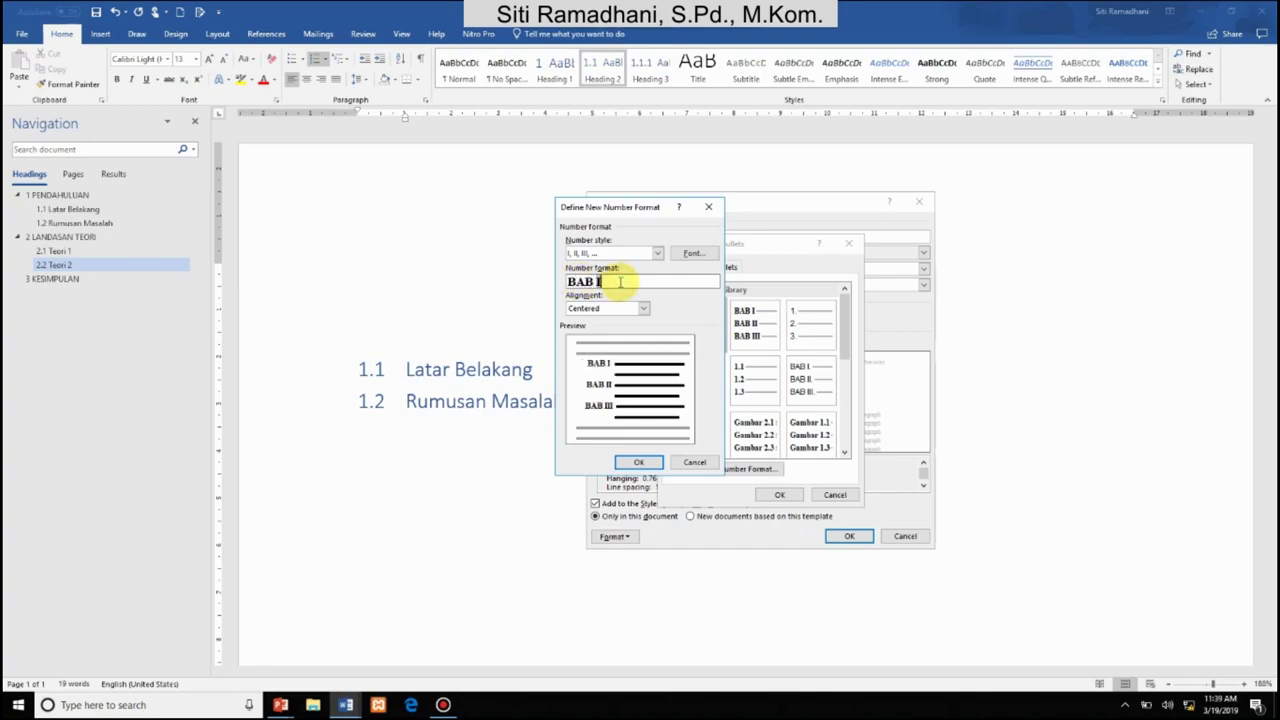
pyautogui.write('.')
pyautogui.press('BackSpace')
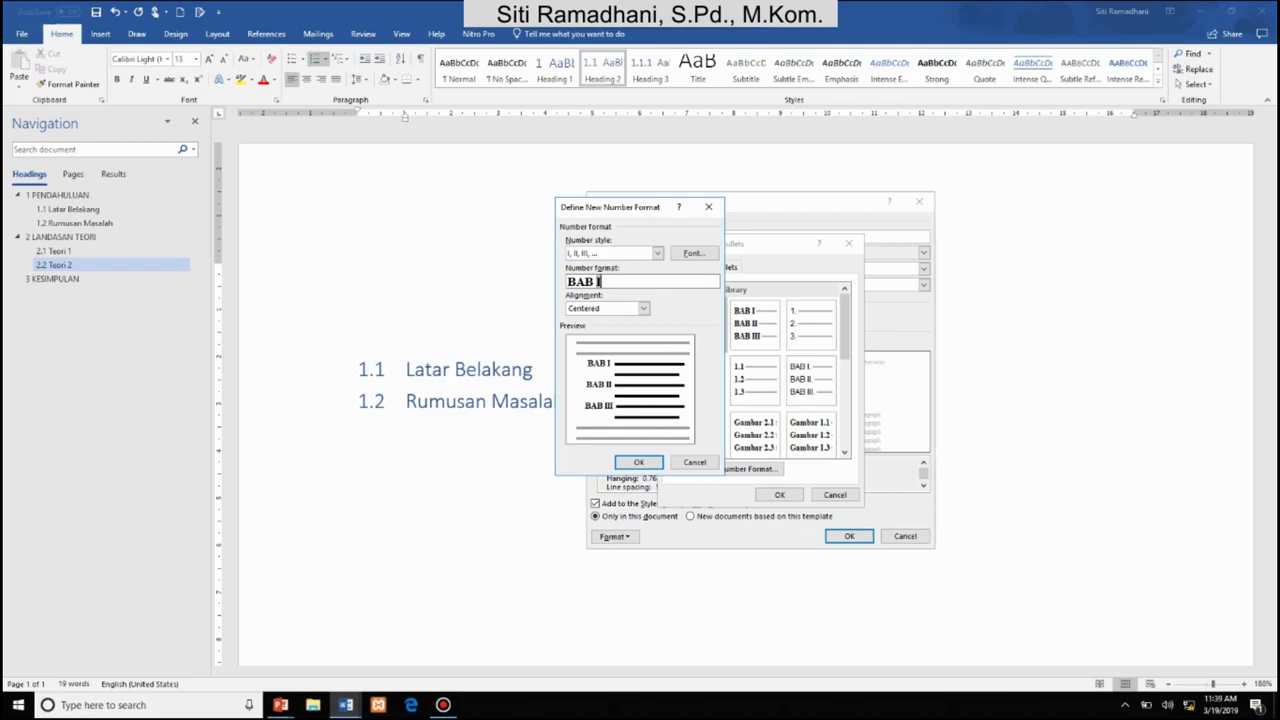
pyautogui.click(638, 462)
pyautogui.click(780, 494)
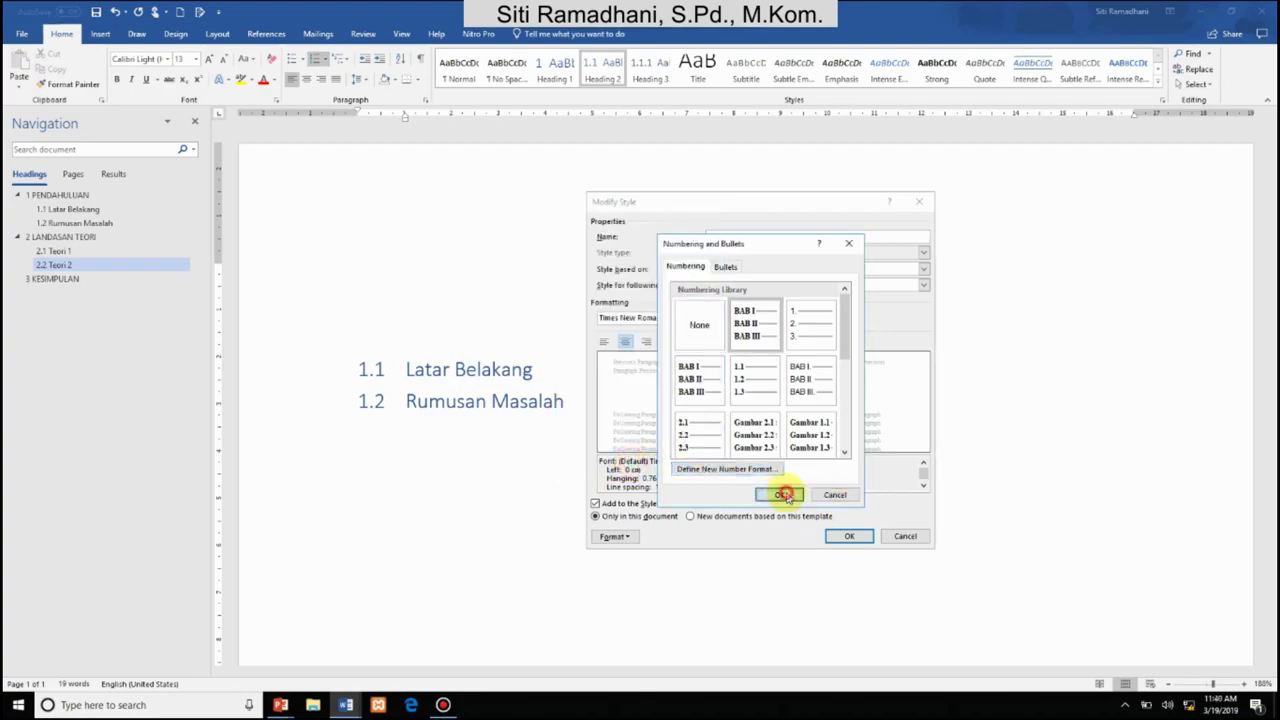
pyautogui.click(849, 536)
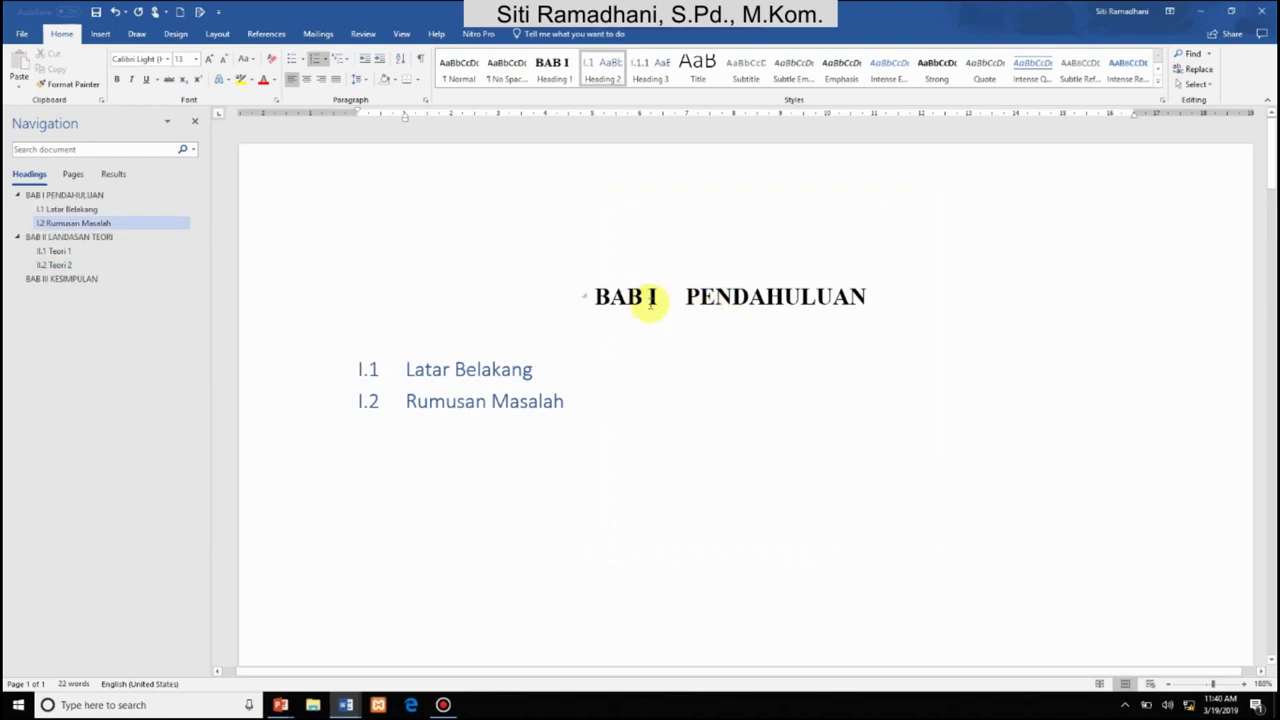
# Modify the Heading 2 style to Times New Roman, 12 pt, bold, black (Text 1) font color, with 1.5 line spacing
pyautogui.rightClick(600, 78)
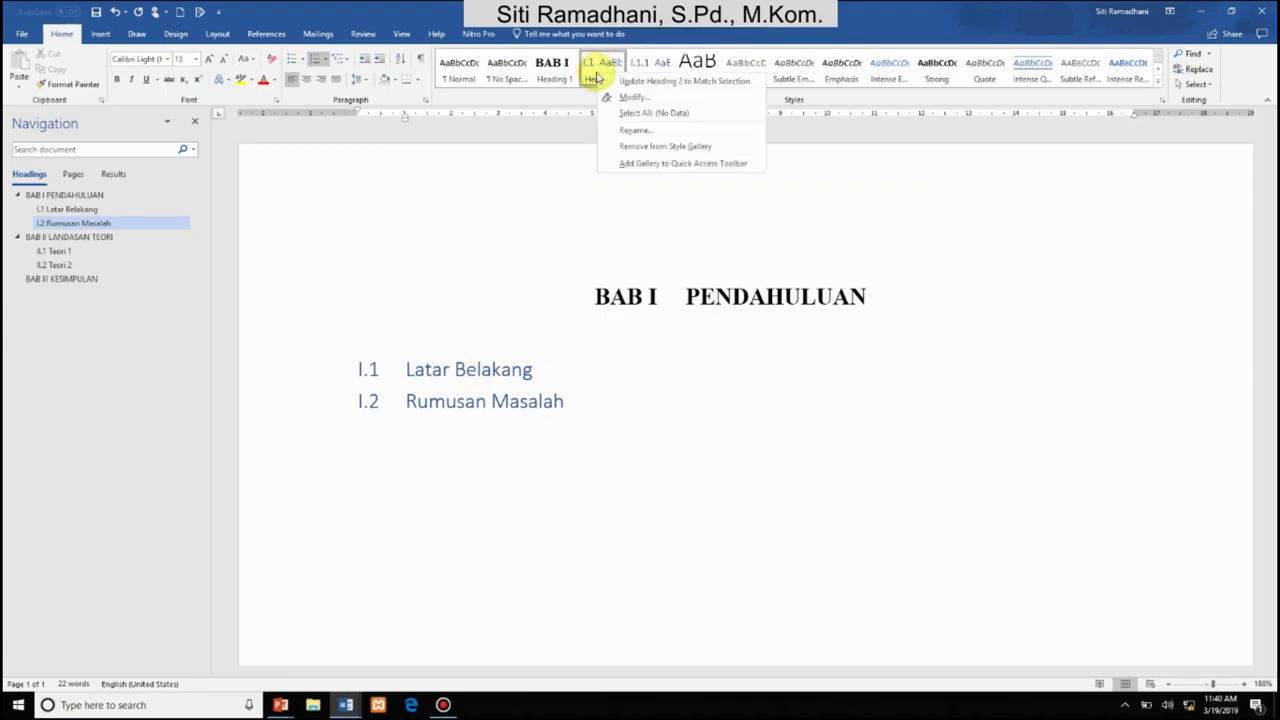
pyautogui.click(631, 100)
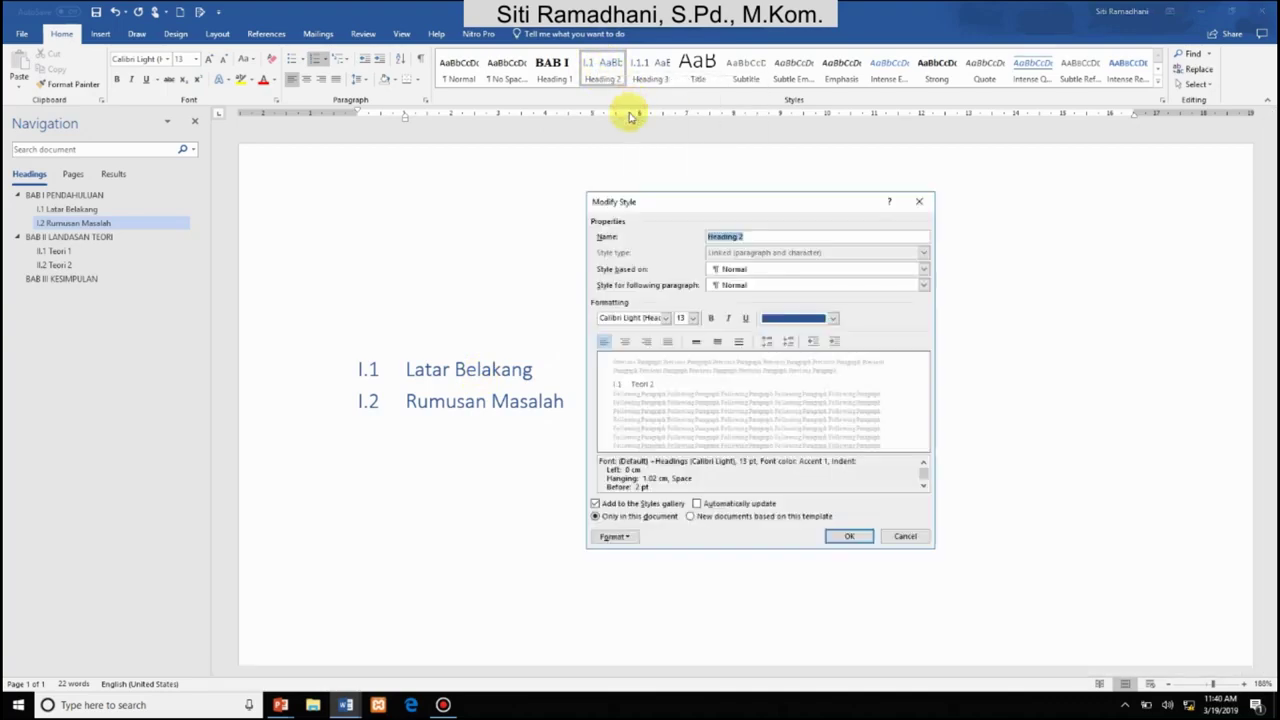
pyautogui.click(666, 319)
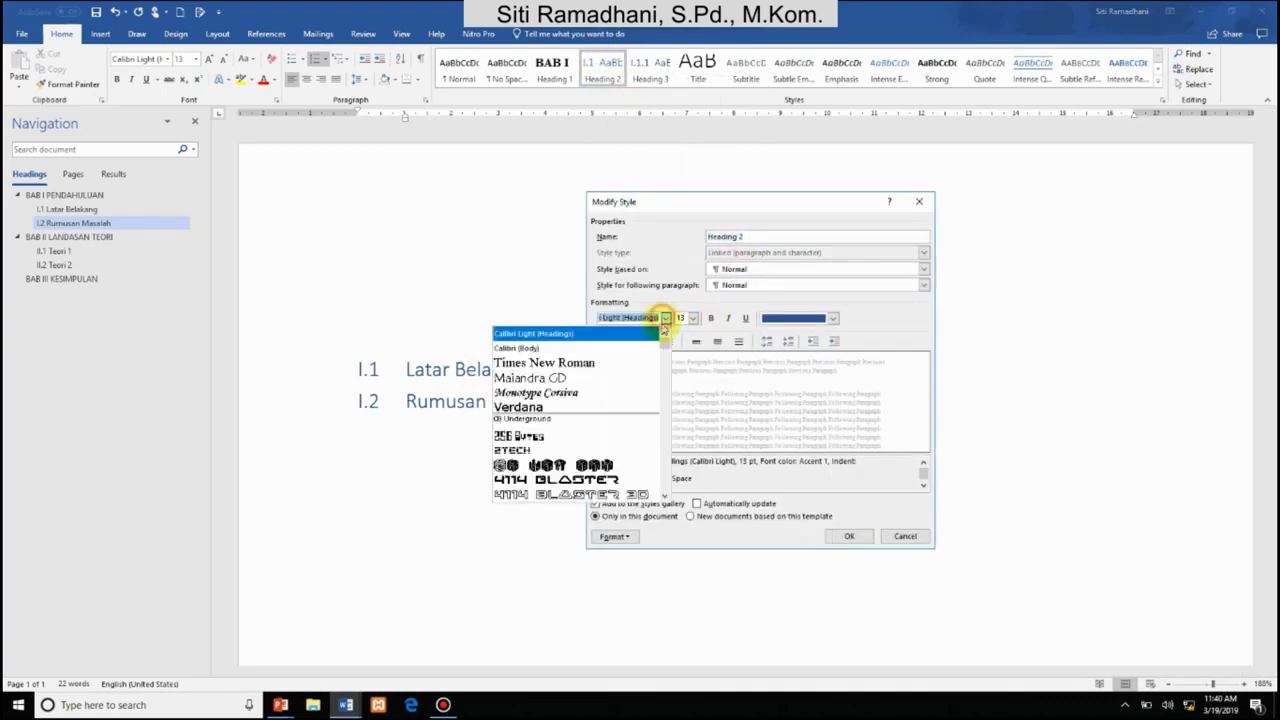
pyautogui.click(632, 364)
pyautogui.click(693, 319)
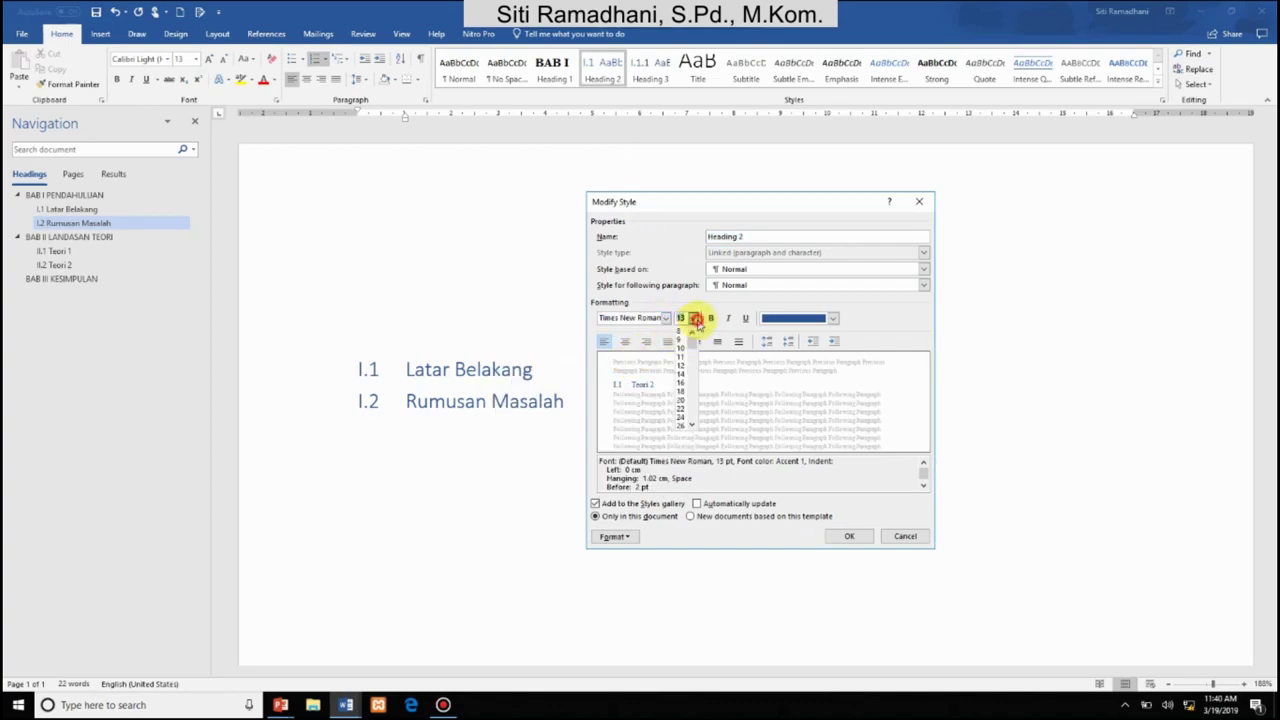
pyautogui.click(684, 370)
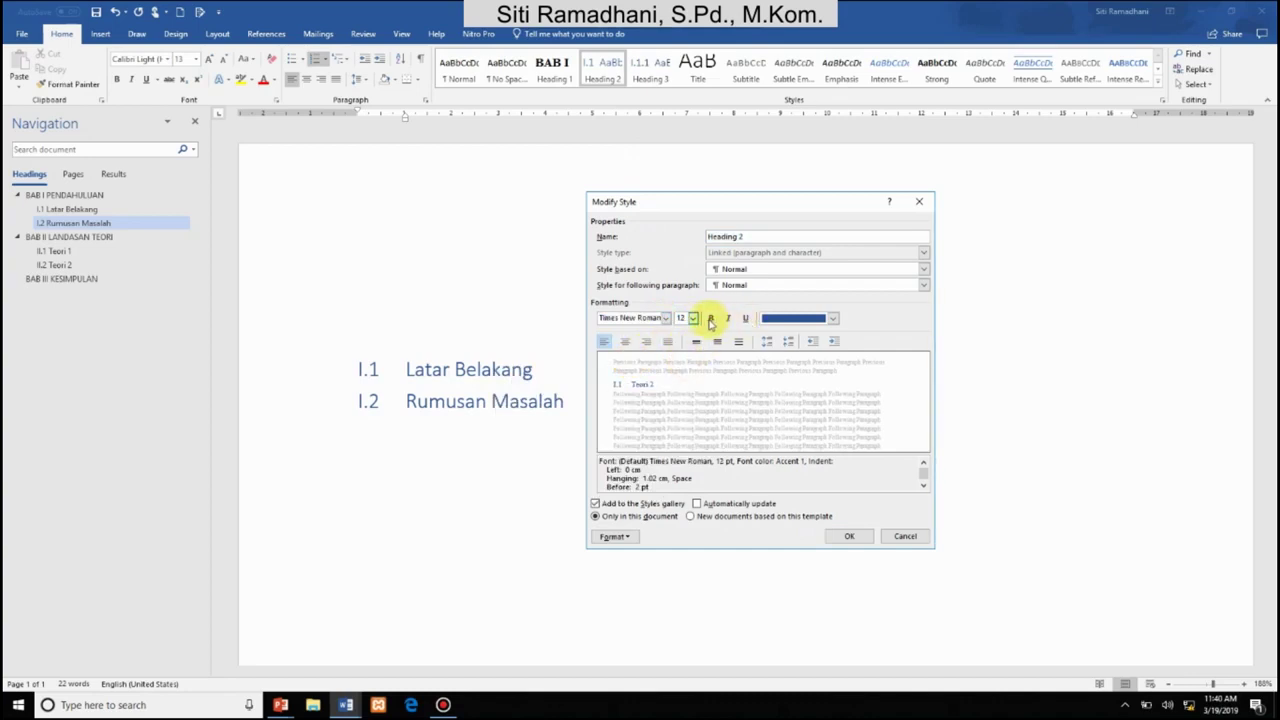
pyautogui.click(711, 318)
pyautogui.click(832, 318)
pyautogui.click(778, 364)
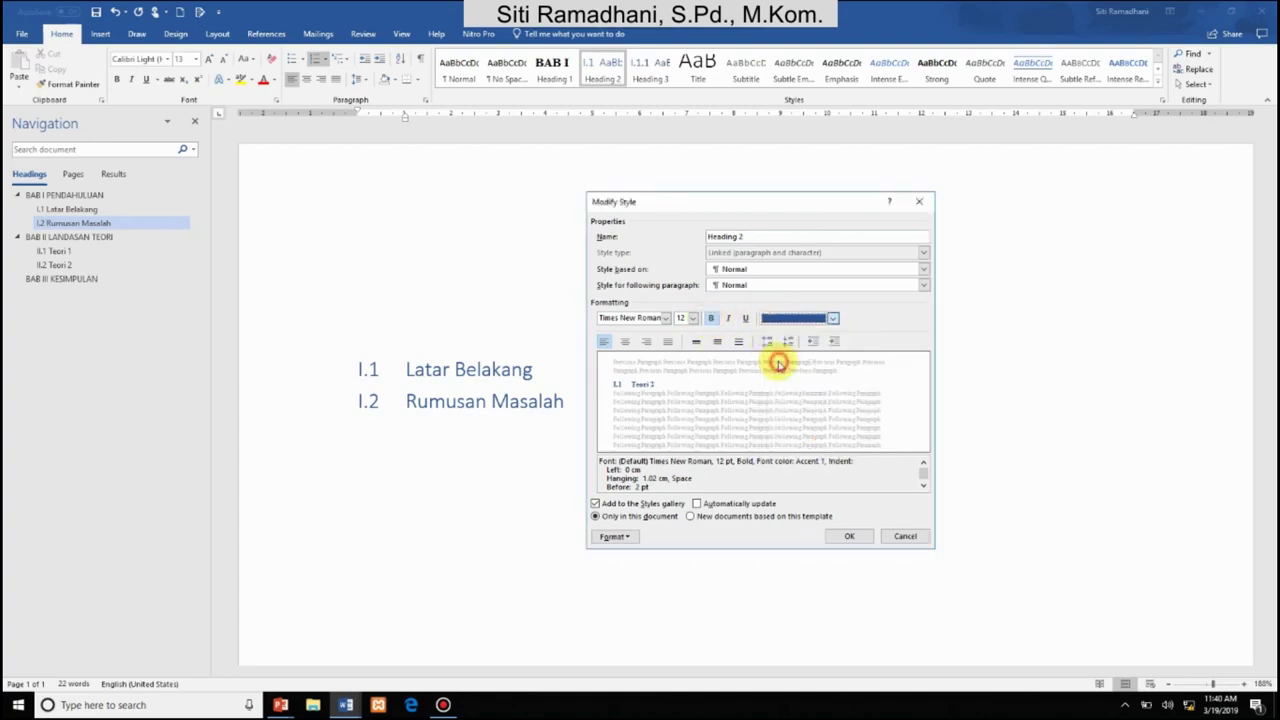
pyautogui.click(717, 342)
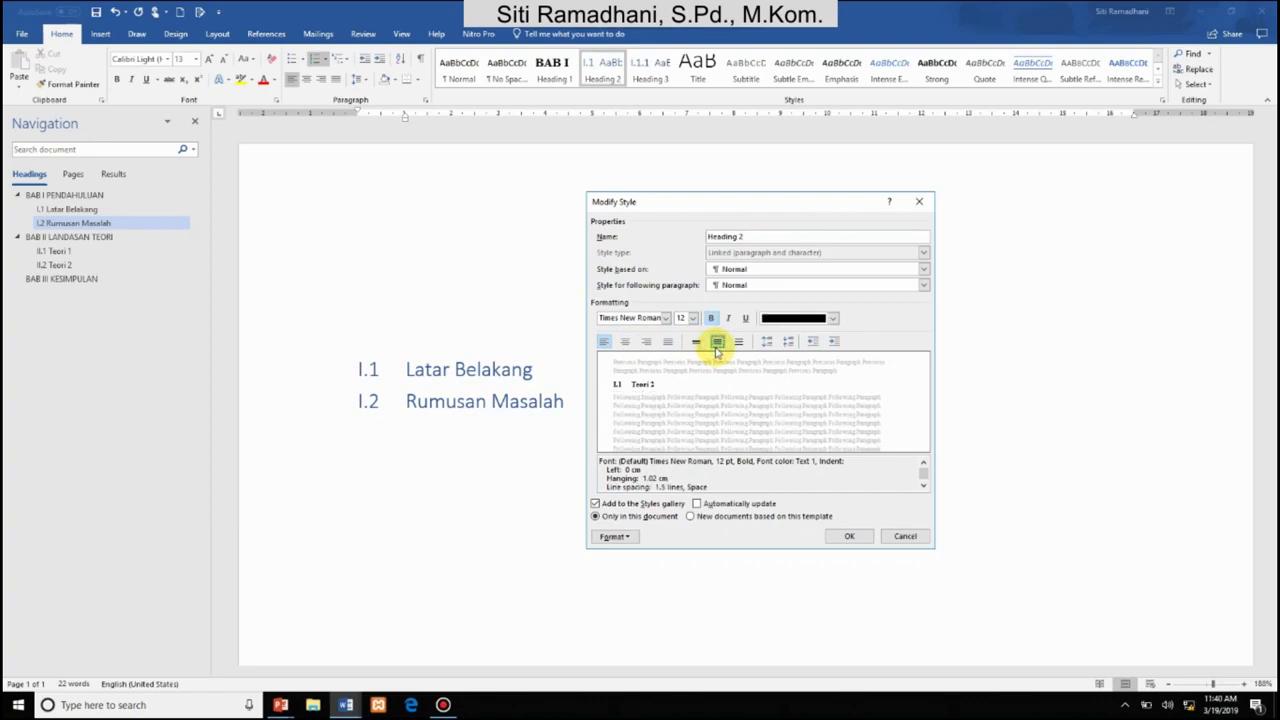
pyautogui.click(846, 540)
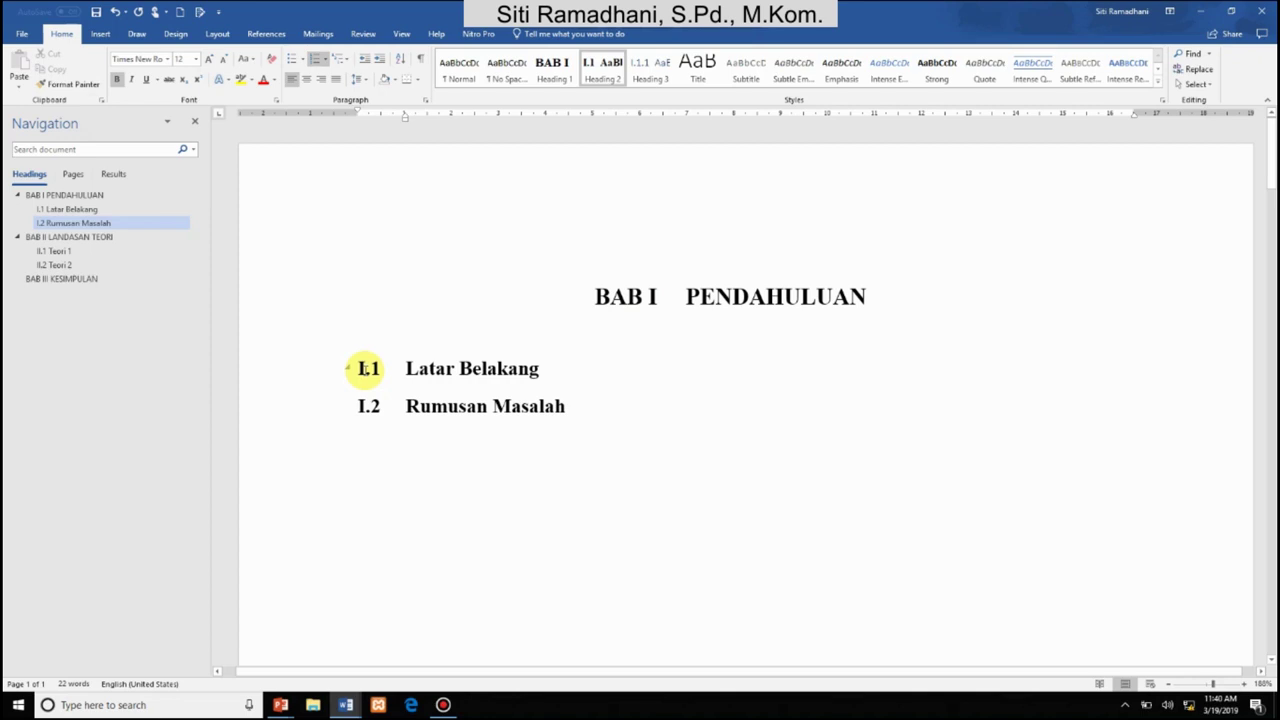
# Define a new multilevel list with legal style numbering turned on for level 2, so subchapters use Arabic numerals
pyautogui.click(347, 61)
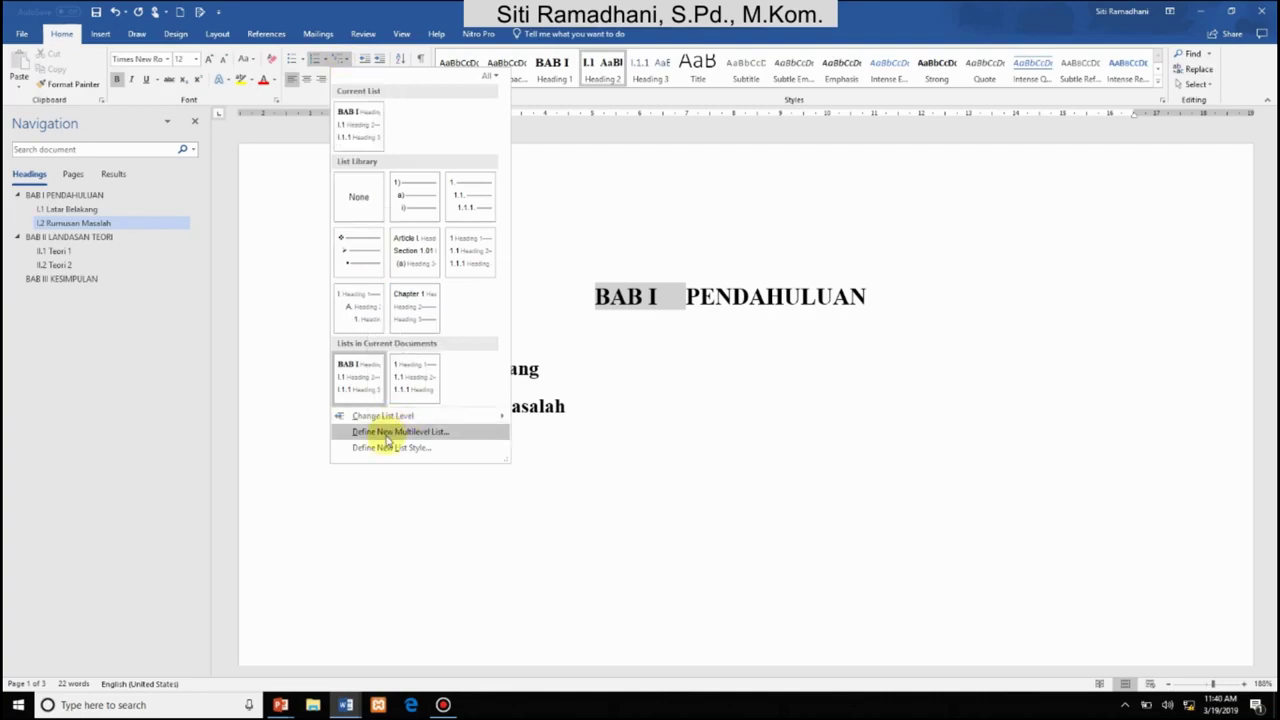
pyautogui.click(414, 434)
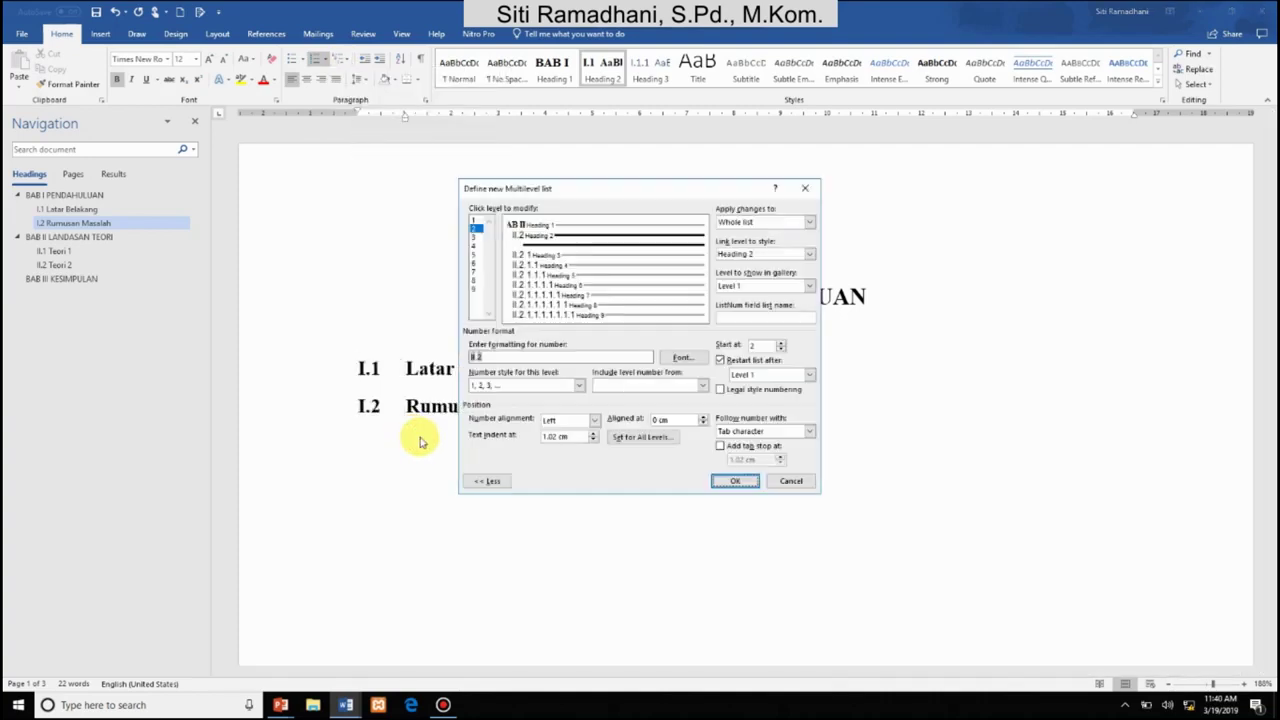
pyautogui.click(494, 481)
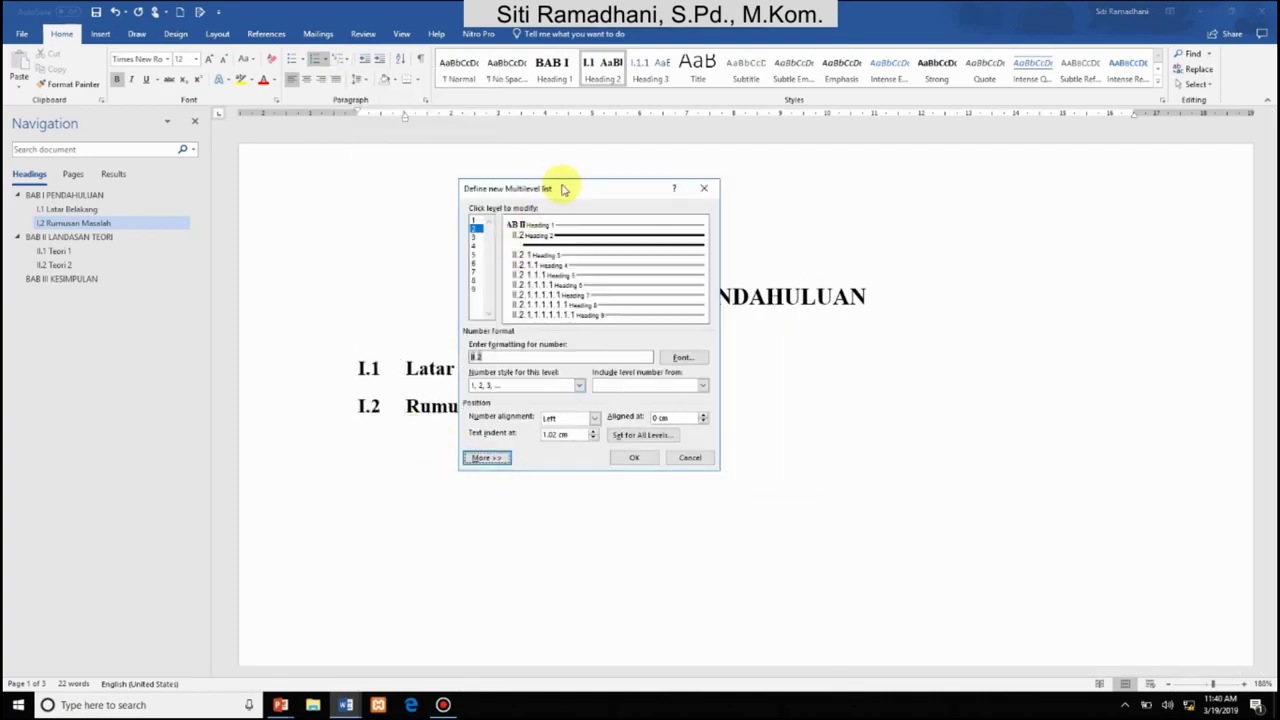
pyautogui.moveTo(563, 186); pyautogui.dragTo(591, 203)
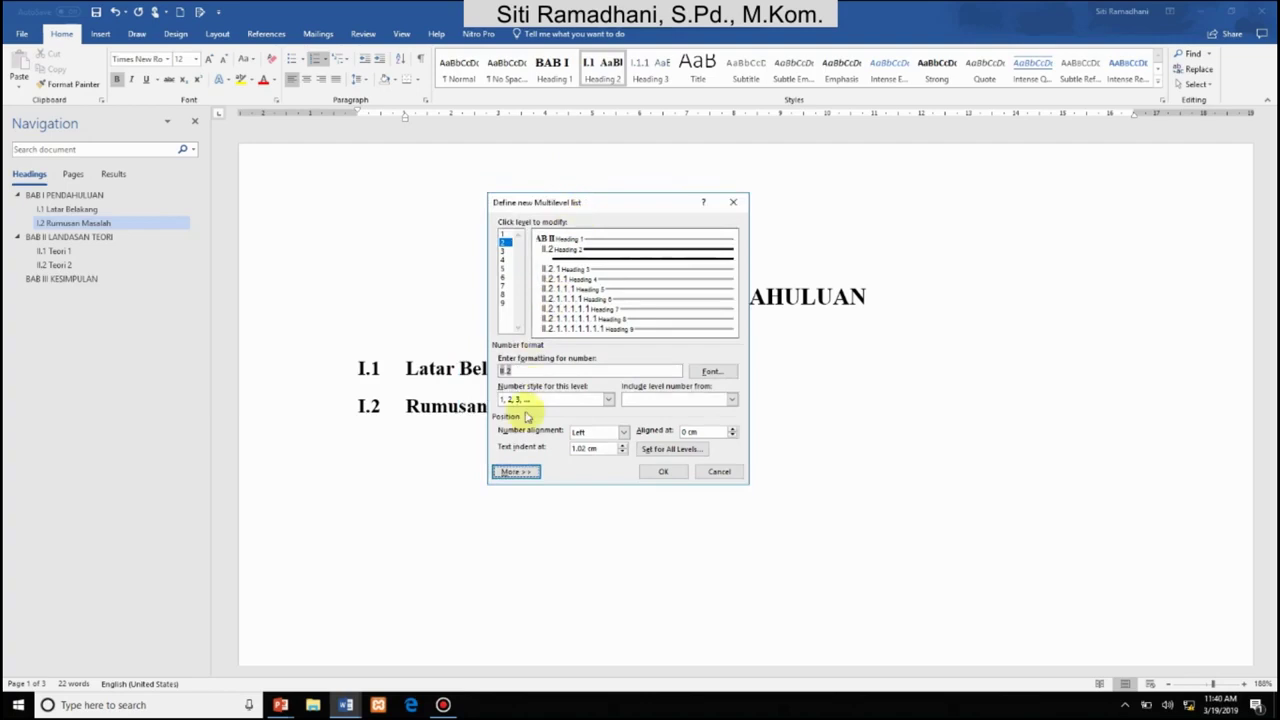
pyautogui.click(516, 471)
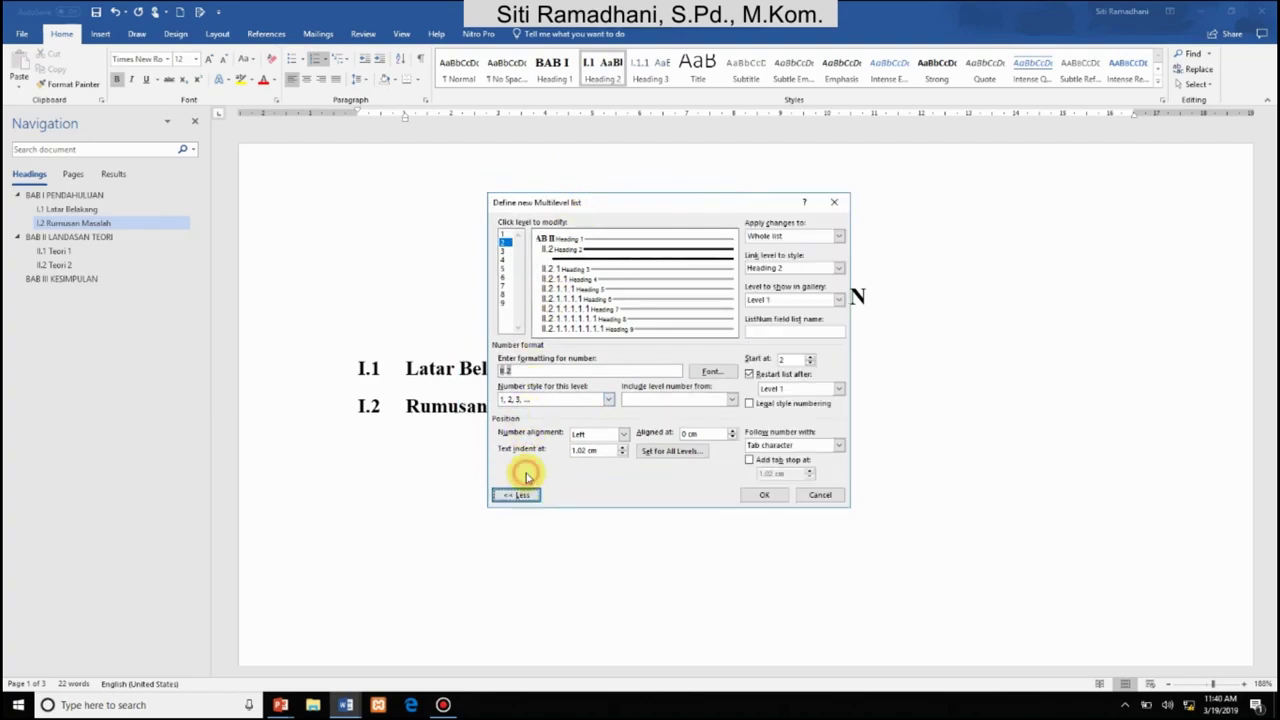
pyautogui.click(750, 404)
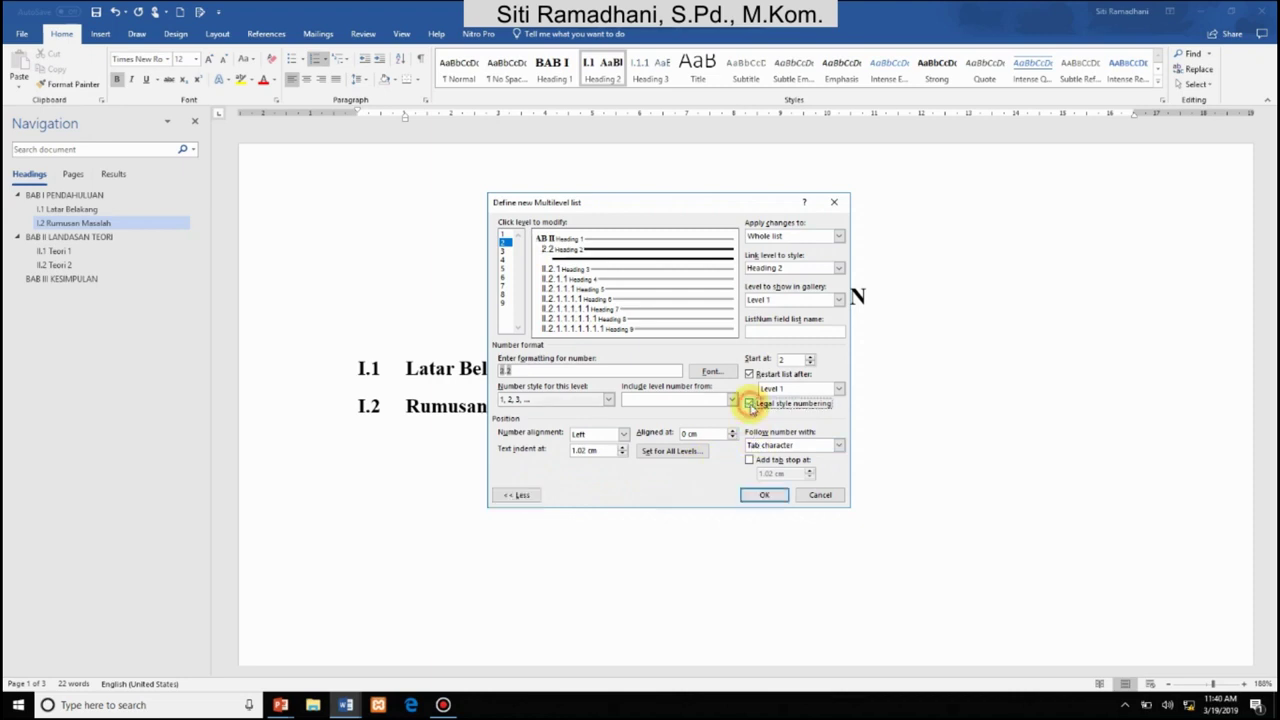
pyautogui.click(764, 495)
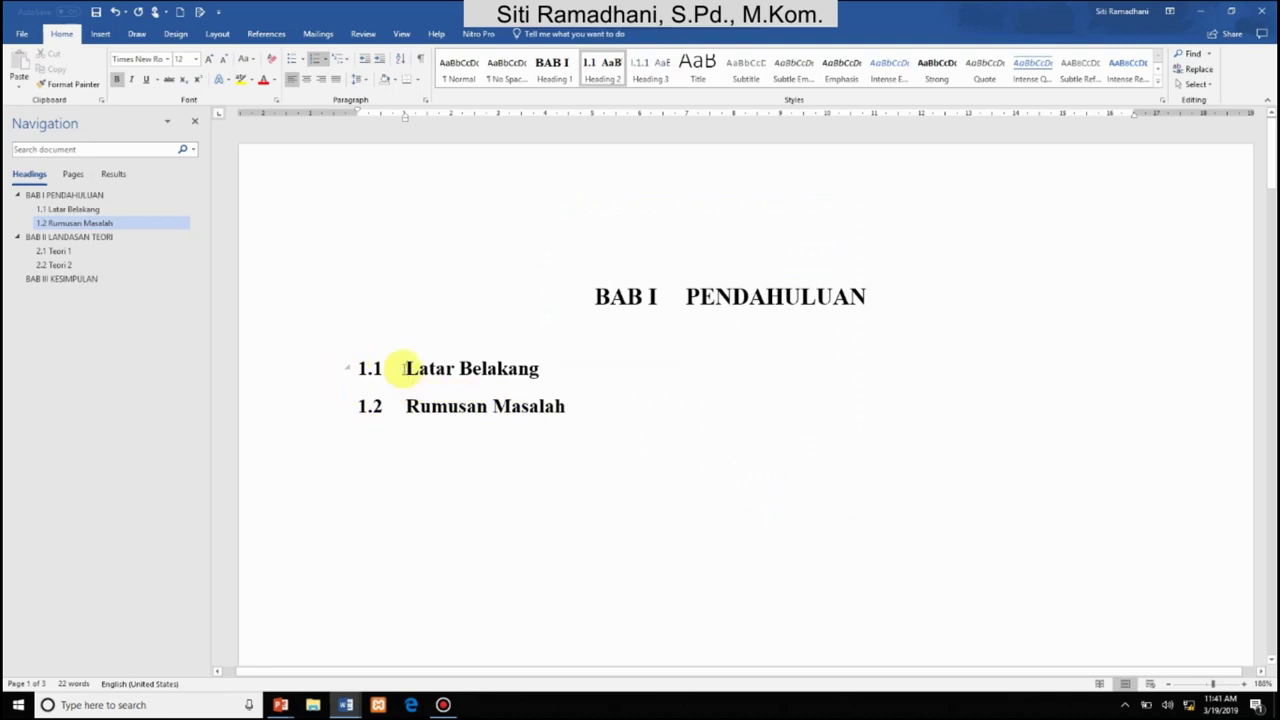
# Insert page breaks before the Rumusan Masalah and Teori 2 subchapter headings
pyautogui.click(408, 404)
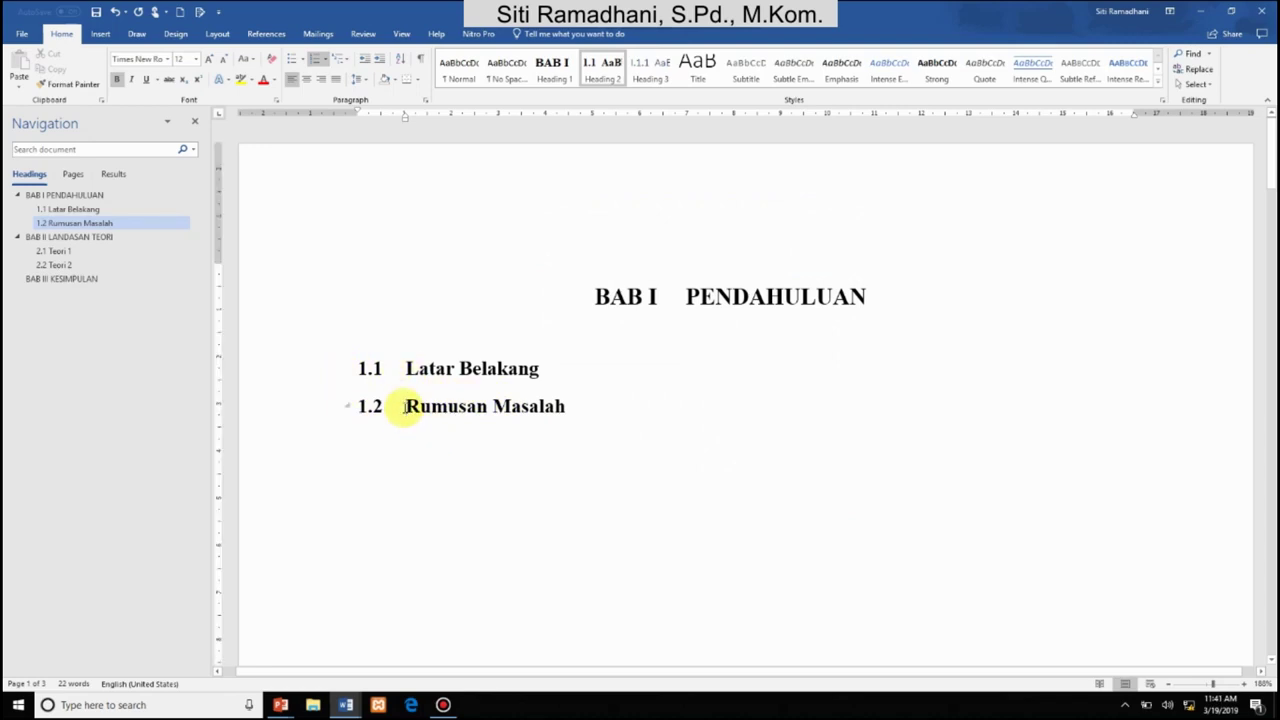
pyautogui.hotkey('ctrl', 'Return')
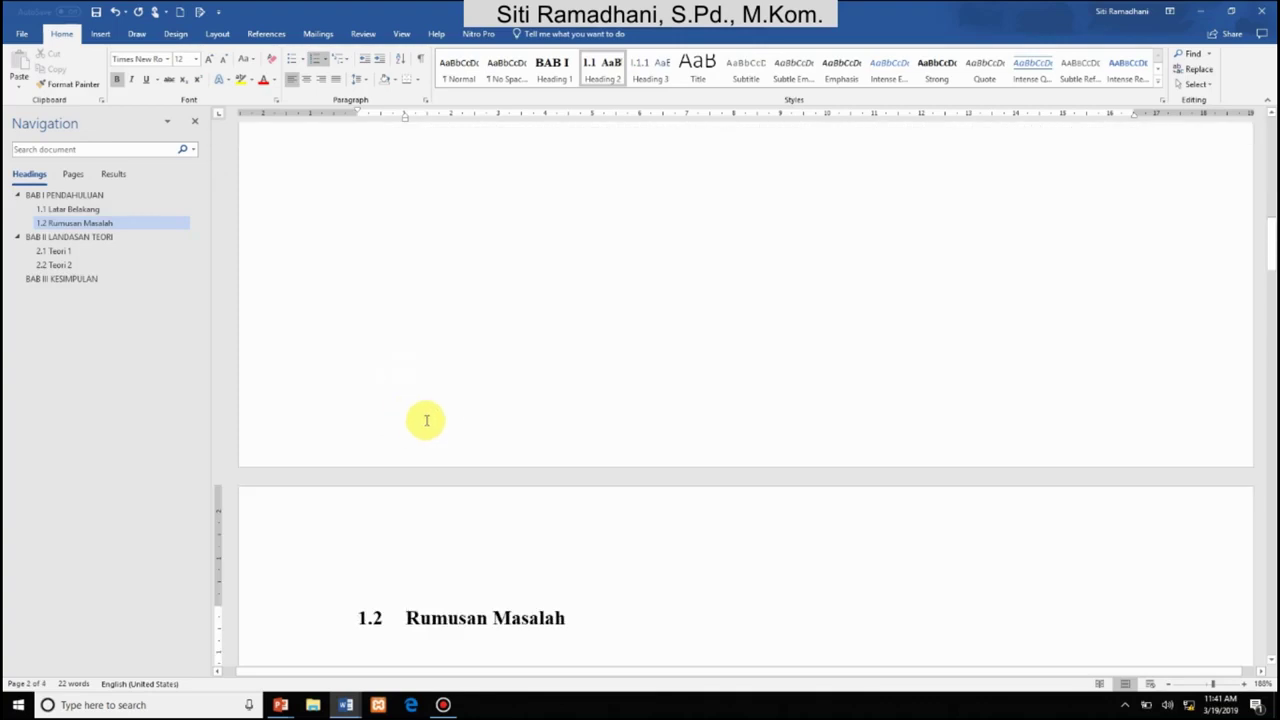
pyautogui.scroll(-5, 430, 418)
pyautogui.scroll(-5, 440, 415)
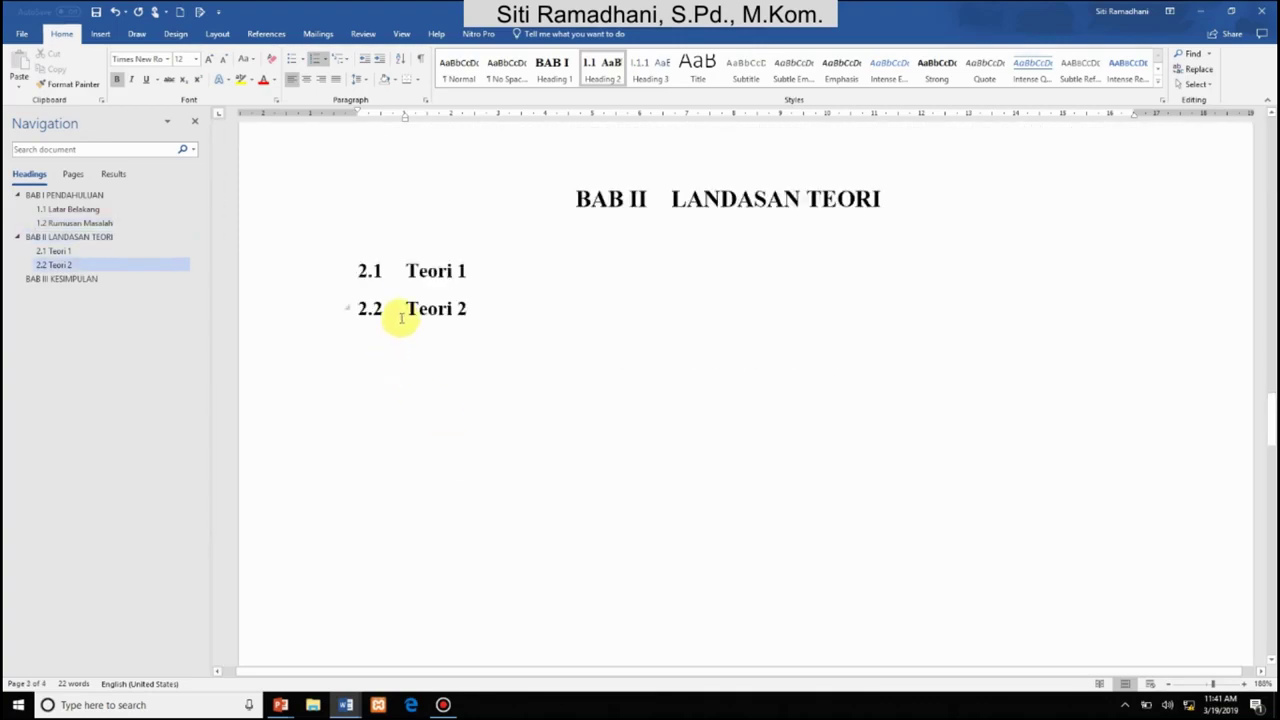
pyautogui.hotkey('ctrl', 'Return')
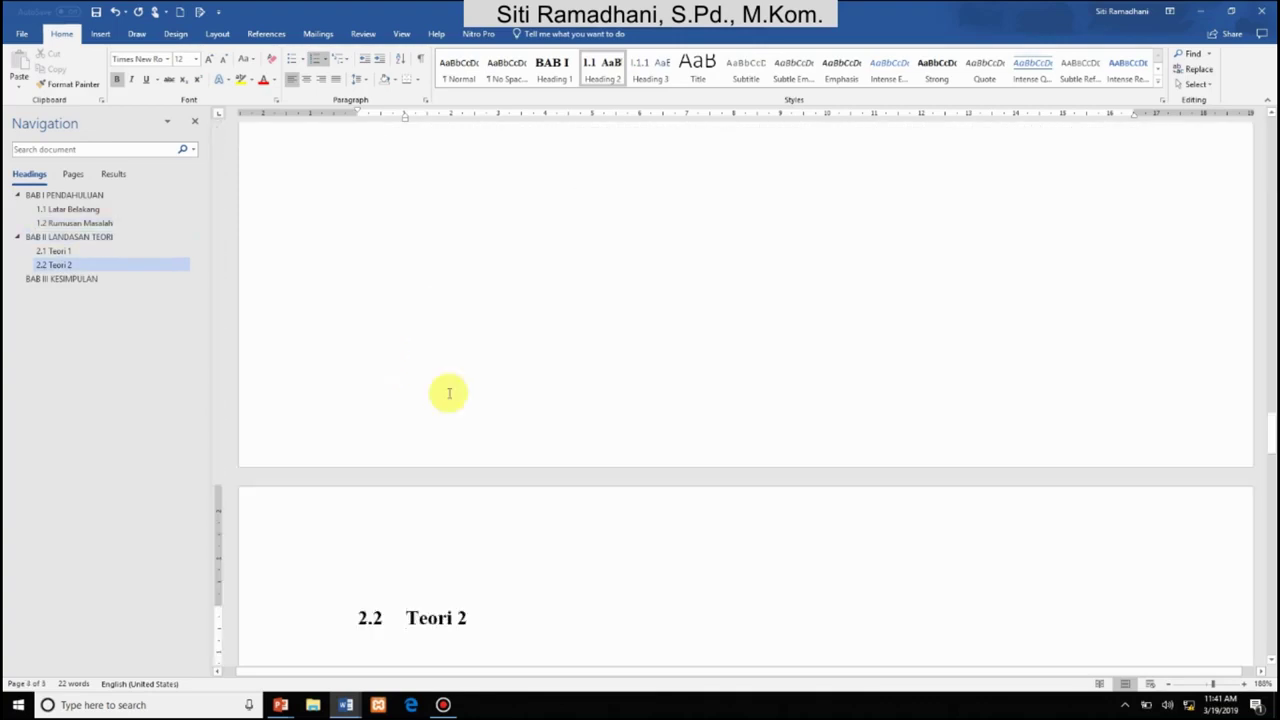
# Insert a line break in the BAB I heading so PENDAHULUAN sits on its own line below the chapter number
pyautogui.scroll(5, 509, 509)
pyautogui.scroll(10, 509, 509)
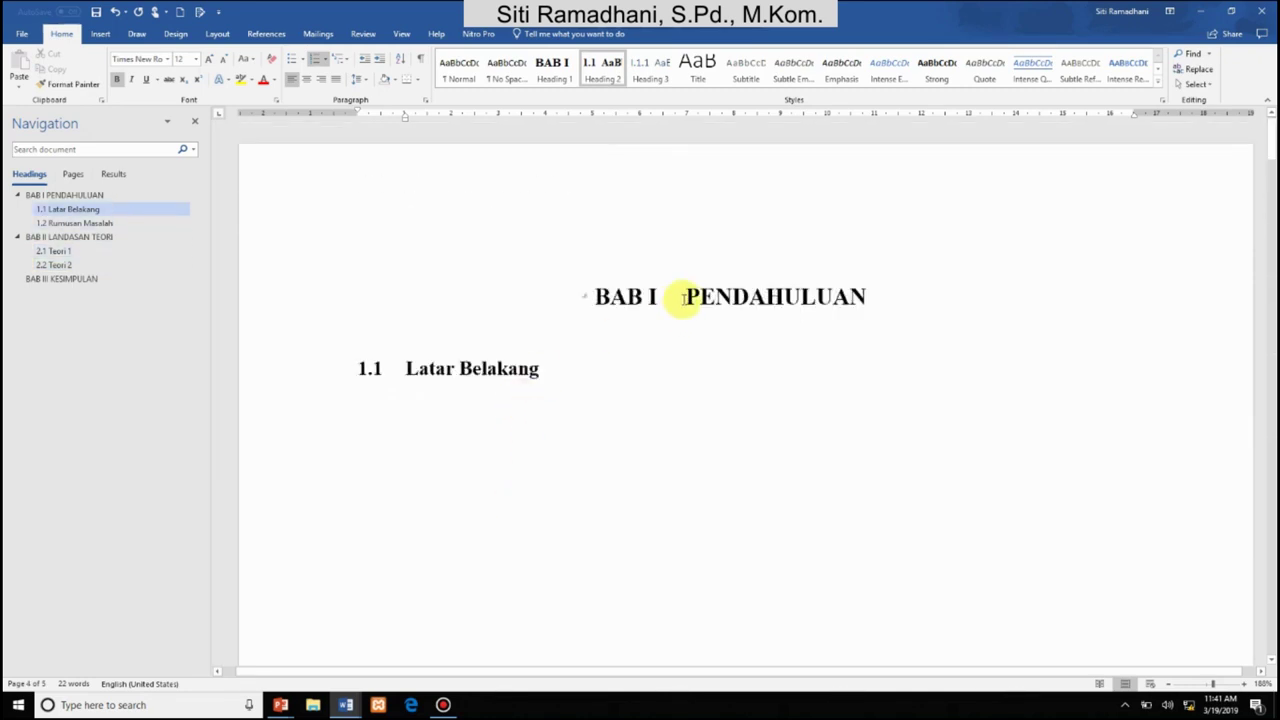
pyautogui.click(684, 297)
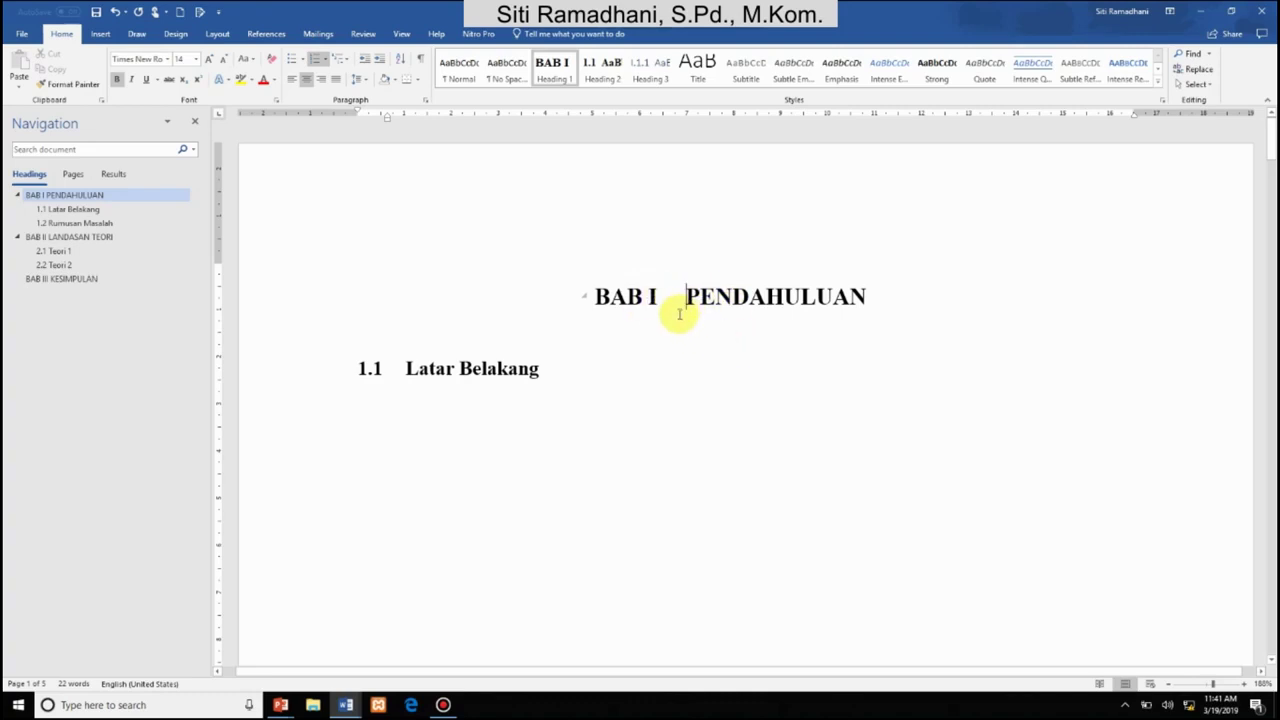
pyautogui.hotkey('shift', 'Return')
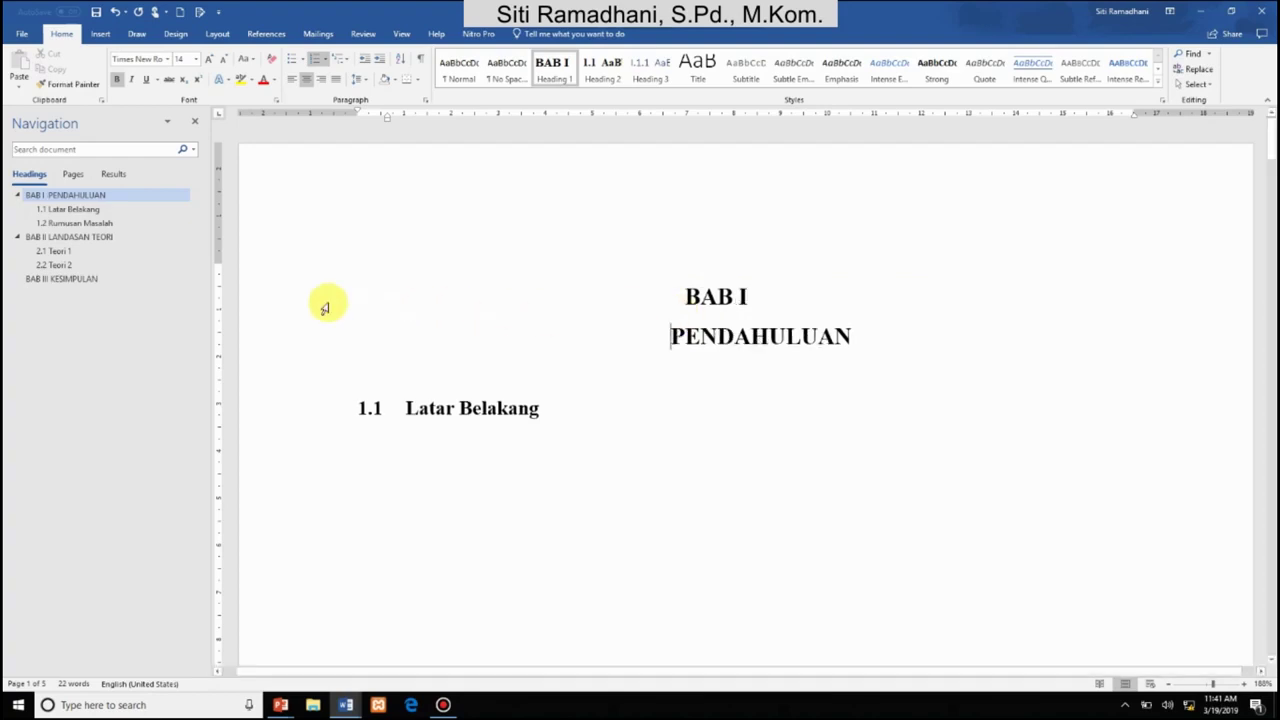
# Align BAB I over PENDAHULUAN by setting the heading's left indent to 0 and its first-line indent to about 0.5 cm on the ruler
pyautogui.click(303, 337)
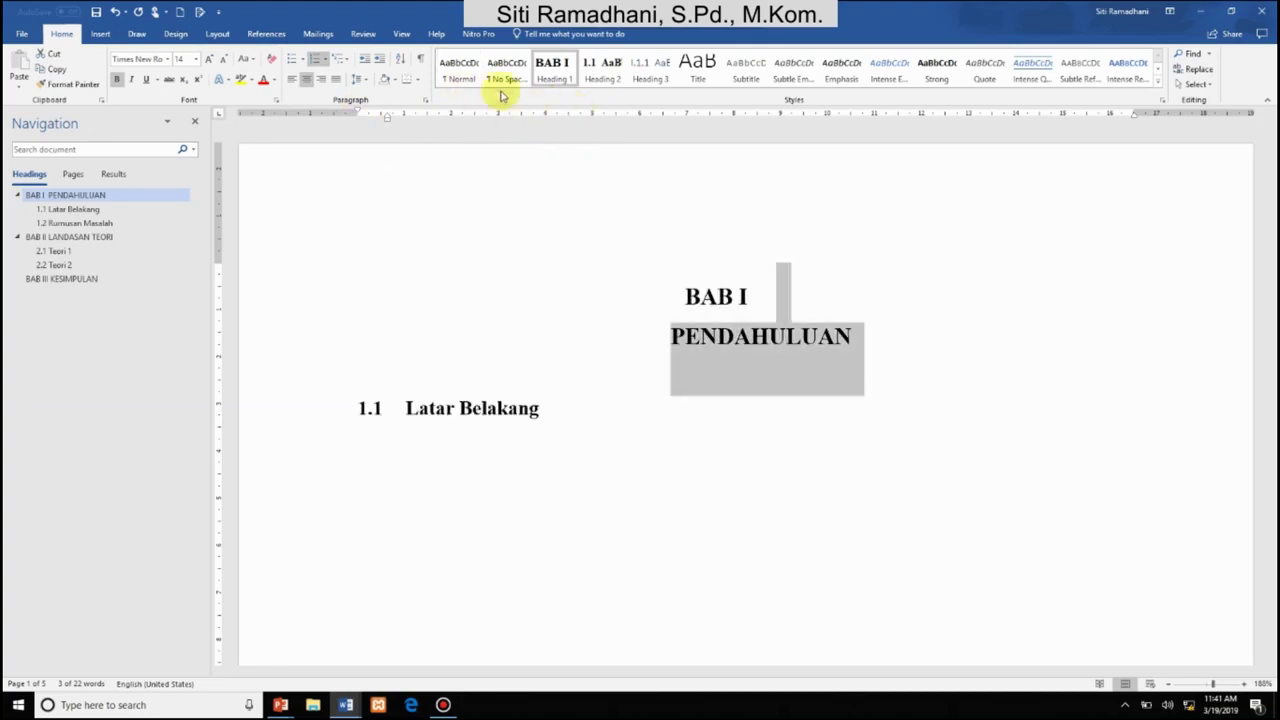
pyautogui.click(401, 34)
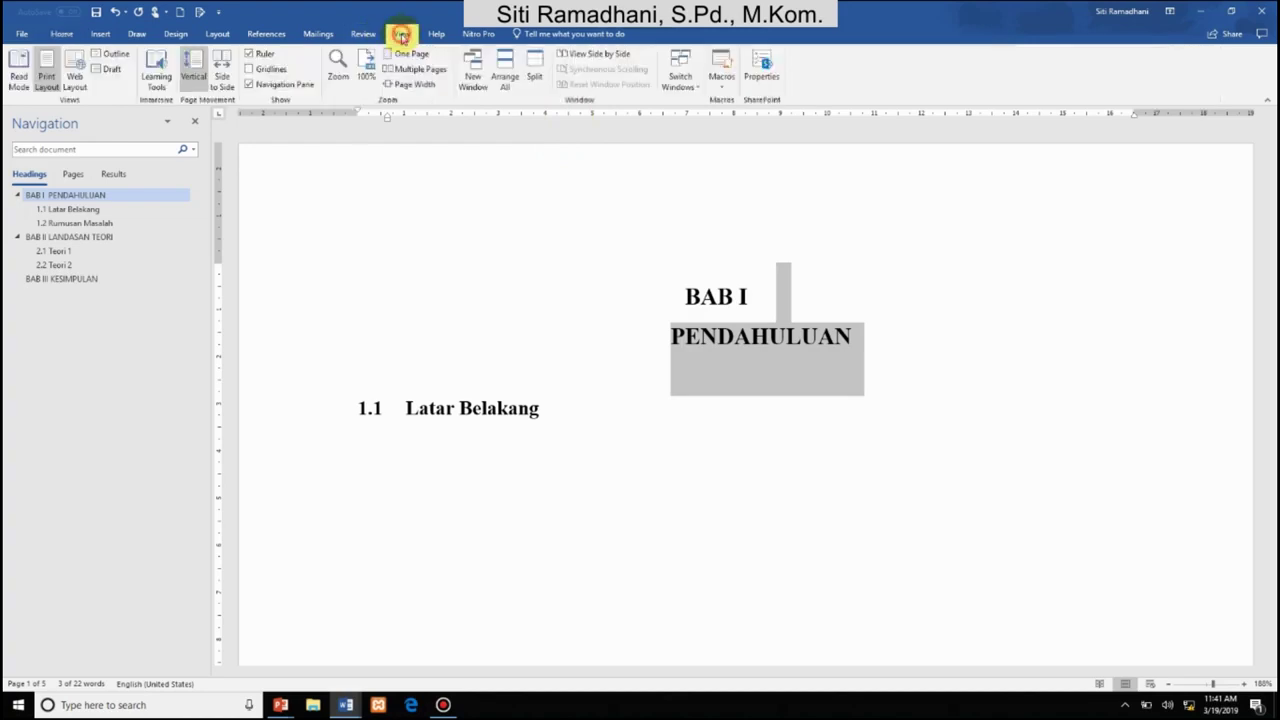
pyautogui.click(249, 53)
pyautogui.click(249, 54)
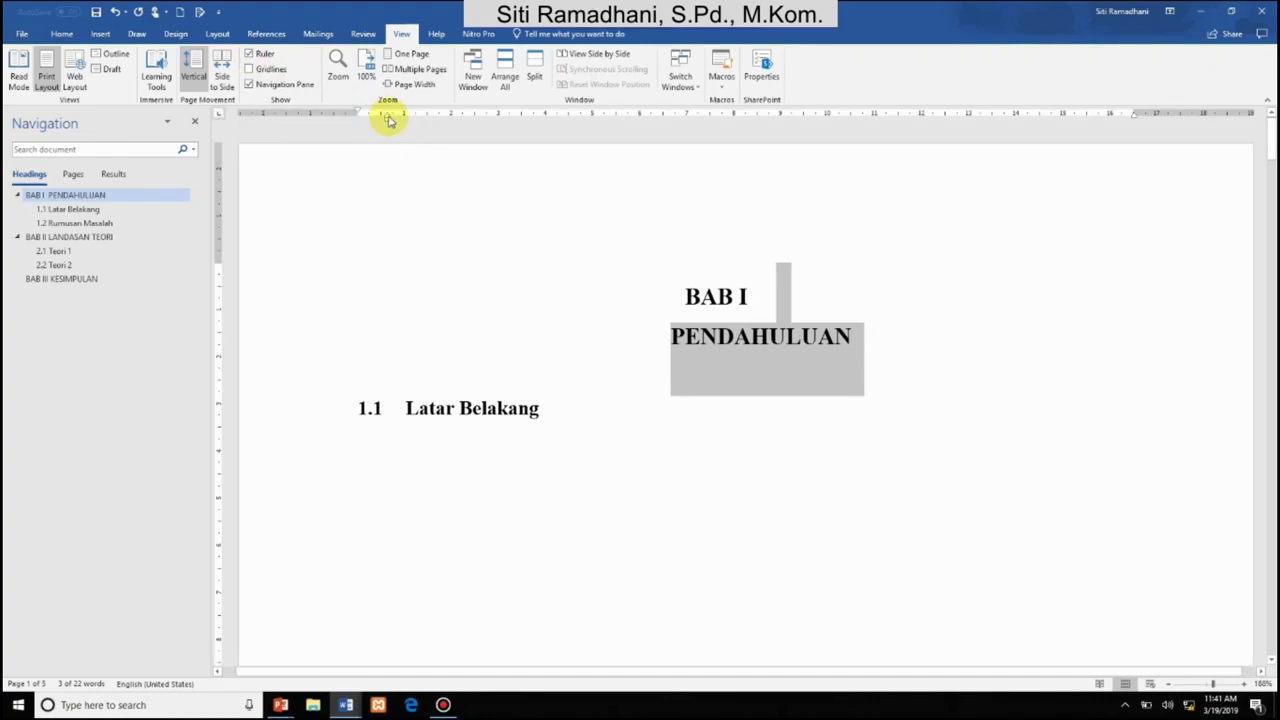
pyautogui.moveTo(389, 119)
pyautogui.mouseDown()
pyautogui.moveTo(360, 124)
pyautogui.moveTo(357, 108)
pyautogui.moveTo(380, 114)
pyautogui.mouseUp()
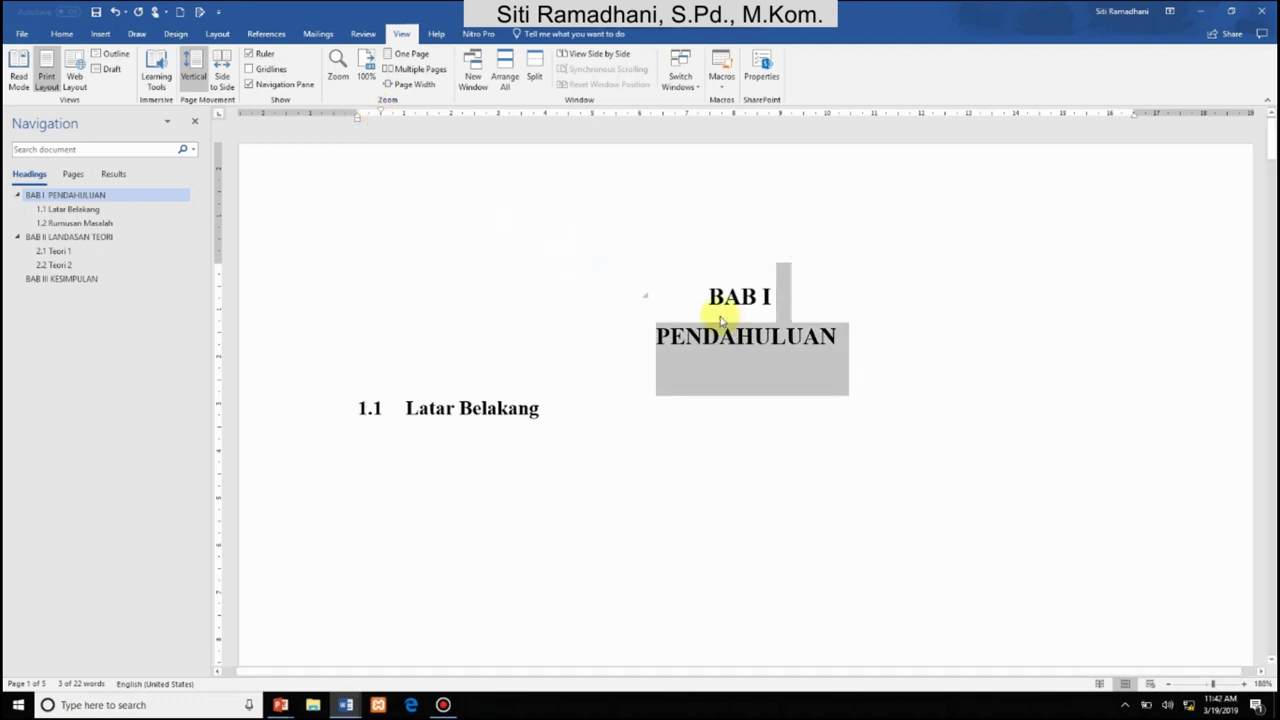
# Break the BAB II heading before LANDASAN TEORI and set its left indent to 0 and first-line indent to about 0.5 cm
pyautogui.scroll(-20, 725, 320)
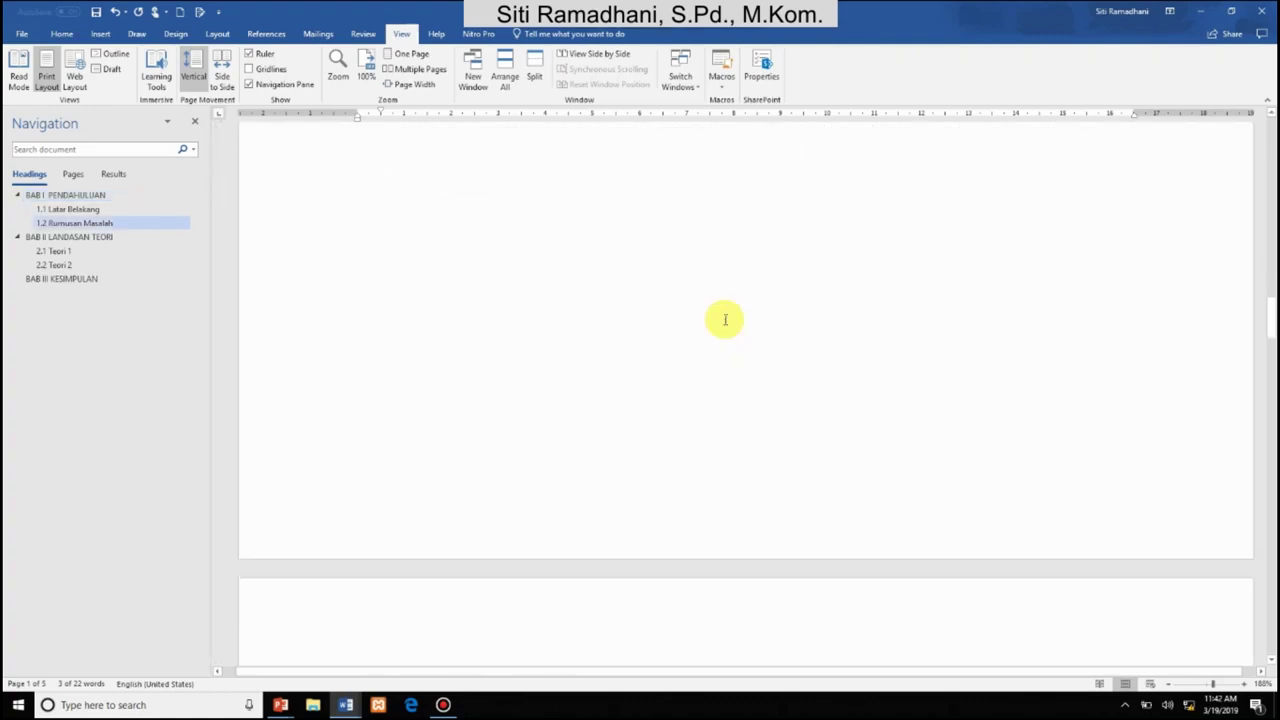
pyautogui.scroll(2, 690, 350)
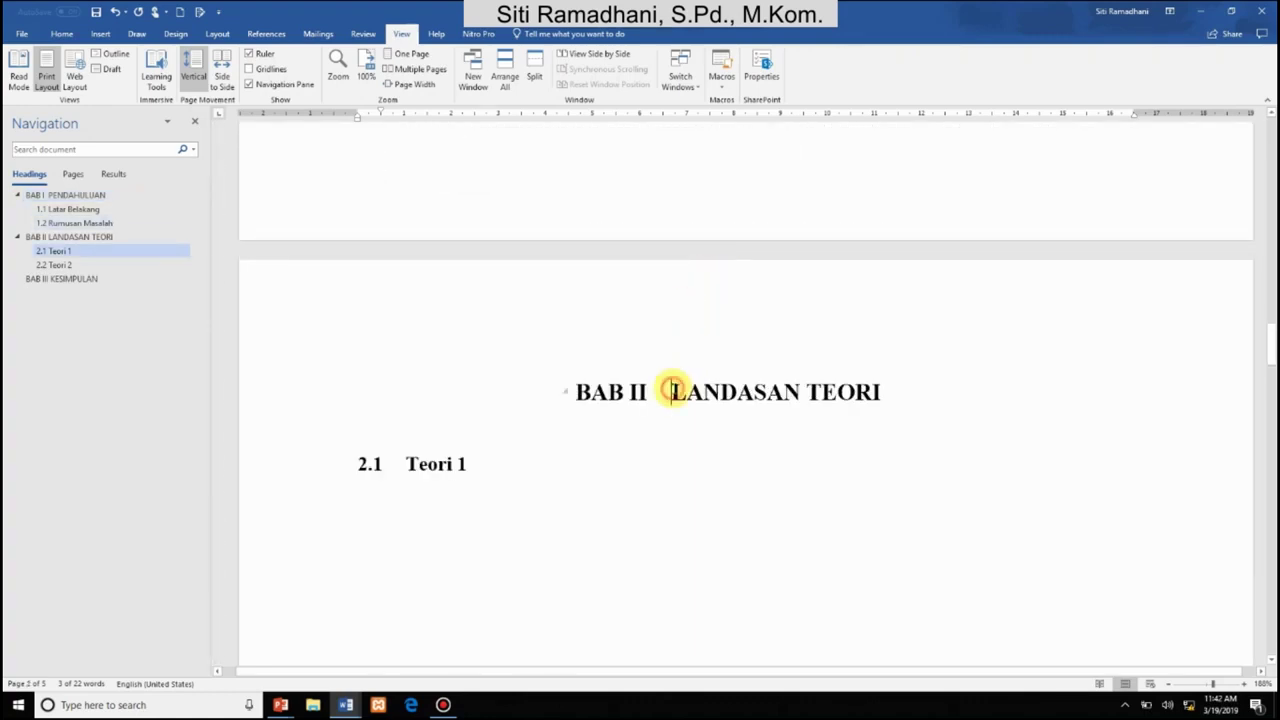
pyautogui.click(673, 391)
pyautogui.press('Return')
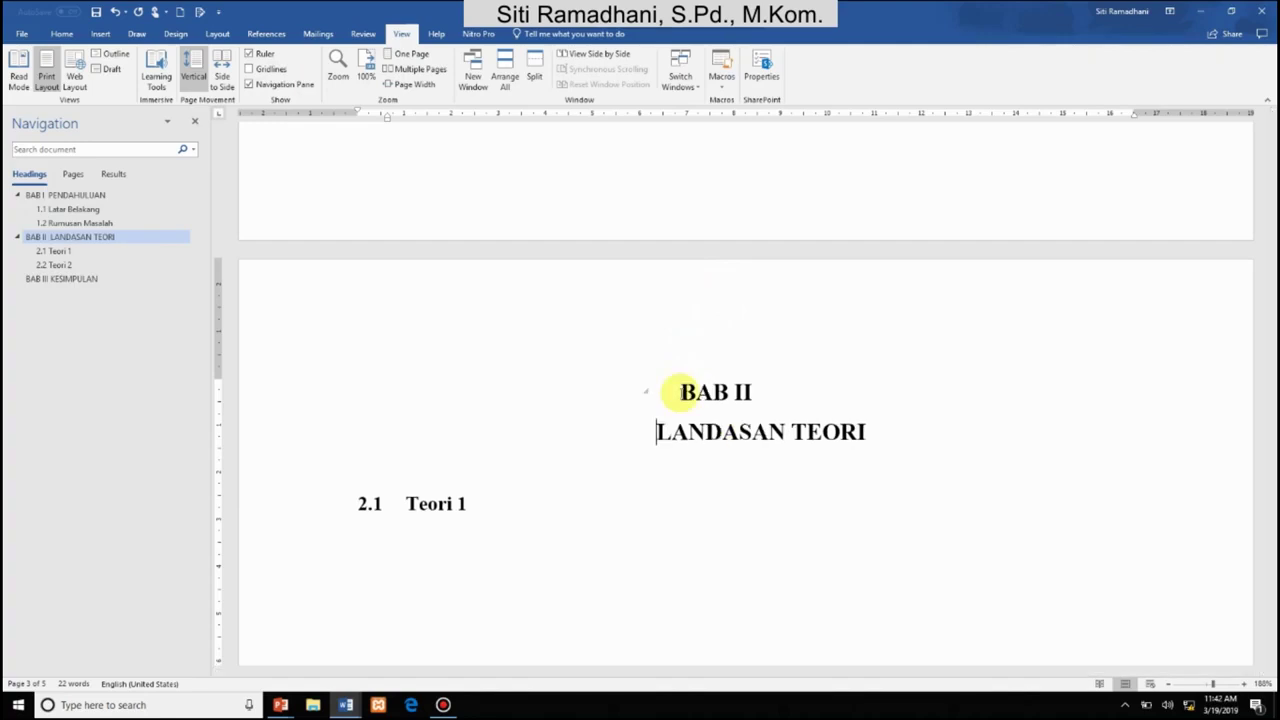
pyautogui.moveTo(289, 374); pyautogui.dragTo(300, 437)
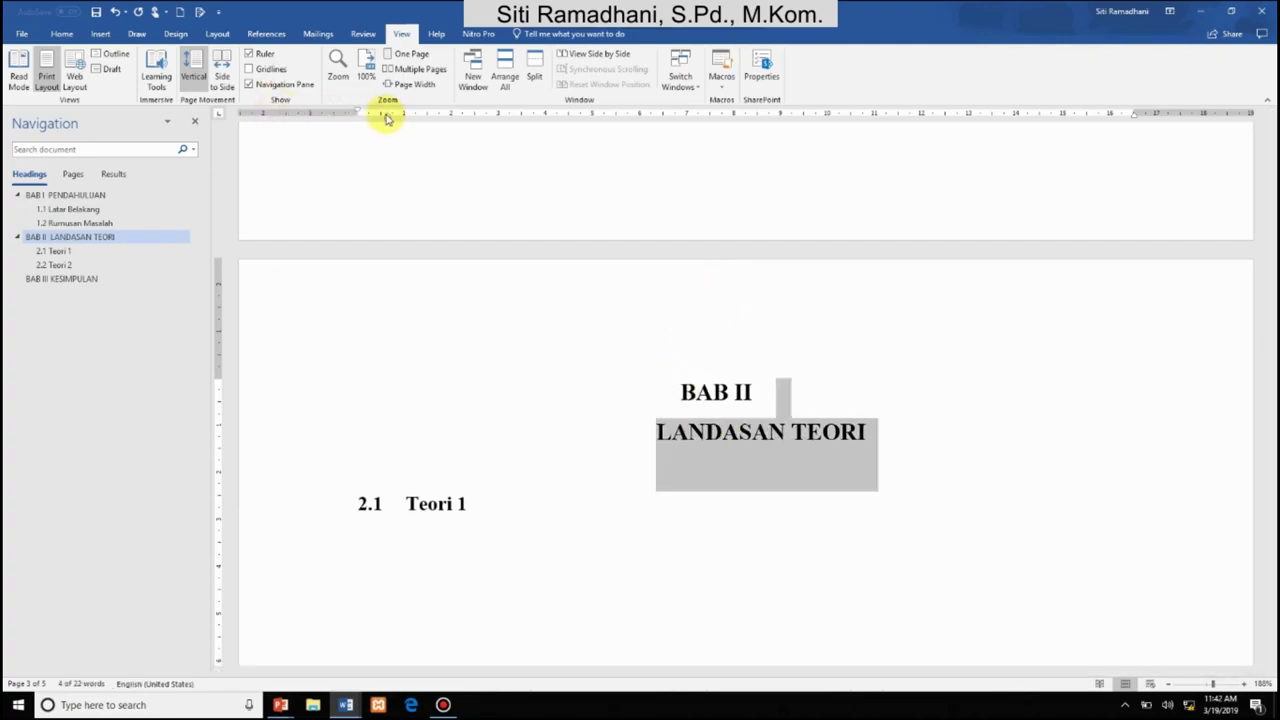
pyautogui.moveTo(388, 118)
pyautogui.mouseDown()
pyautogui.moveTo(357, 110)
pyautogui.moveTo(385, 118)
pyautogui.mouseUp()
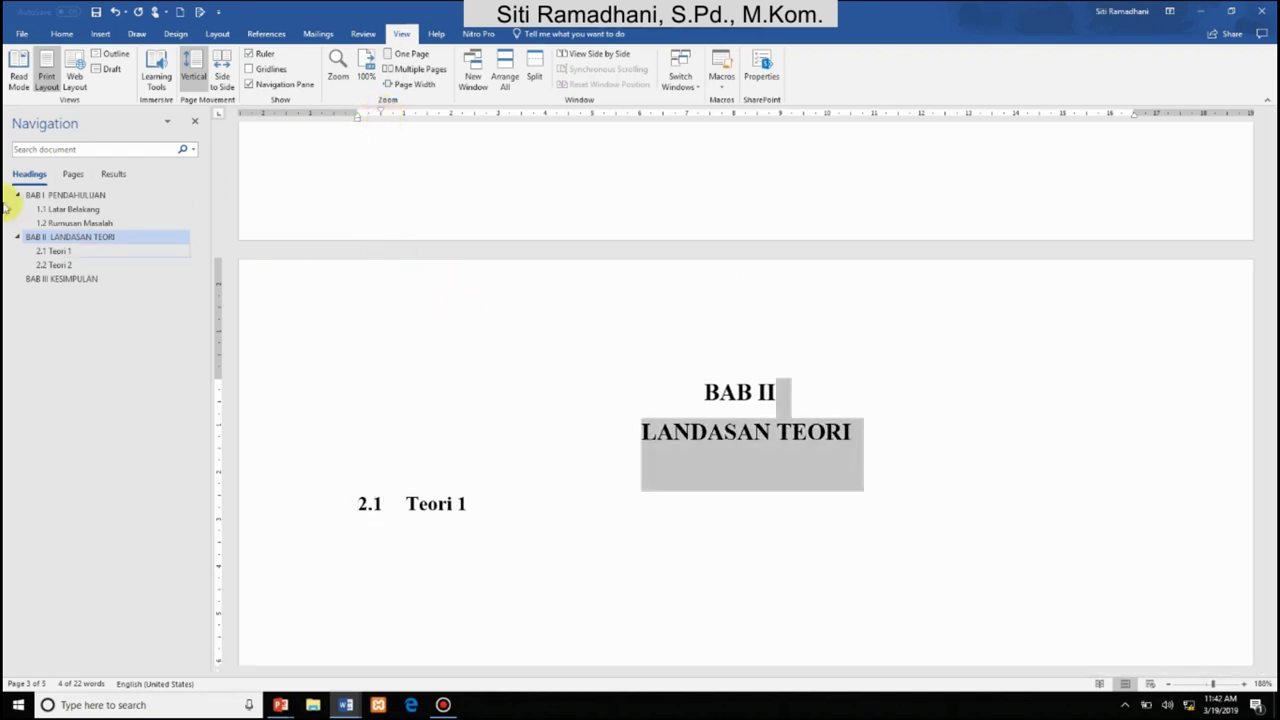
# Break the BAB III heading before KESIMPULAN and set its left indent to 0 and first-line indent to about 1.2 cm
pyautogui.click(68, 284)
pyautogui.click(704, 168)
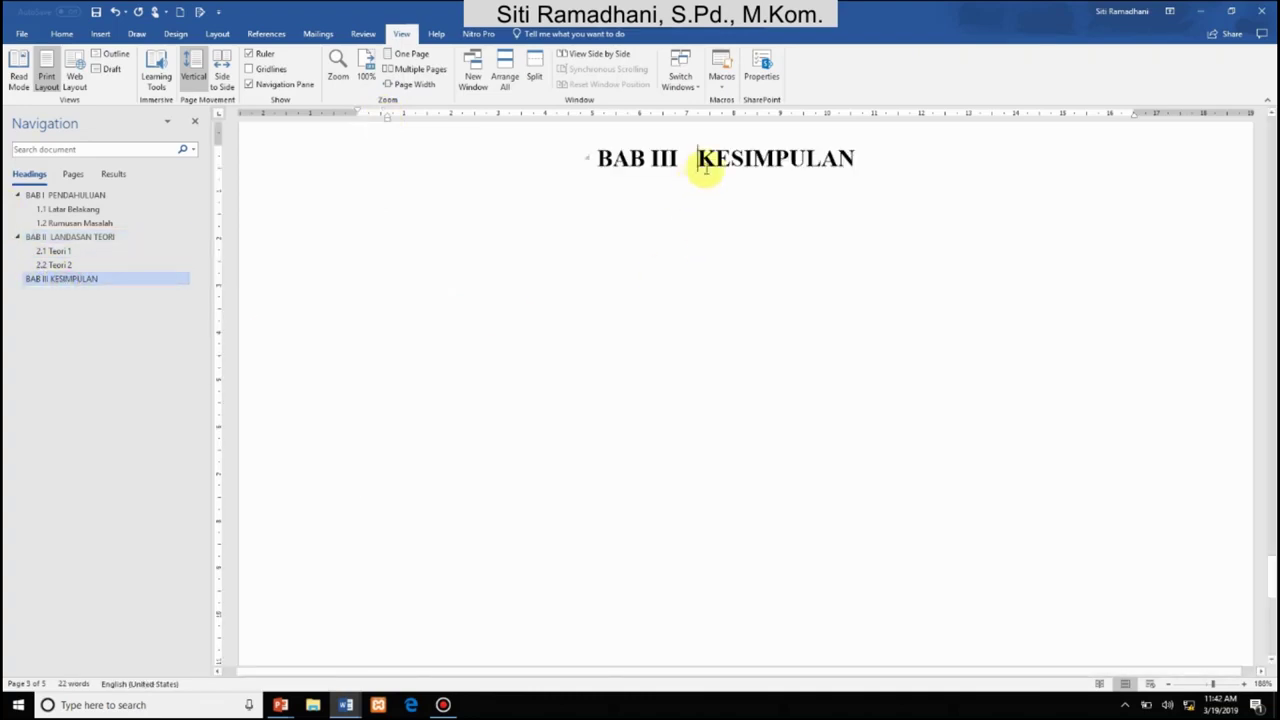
pyautogui.press('Return')
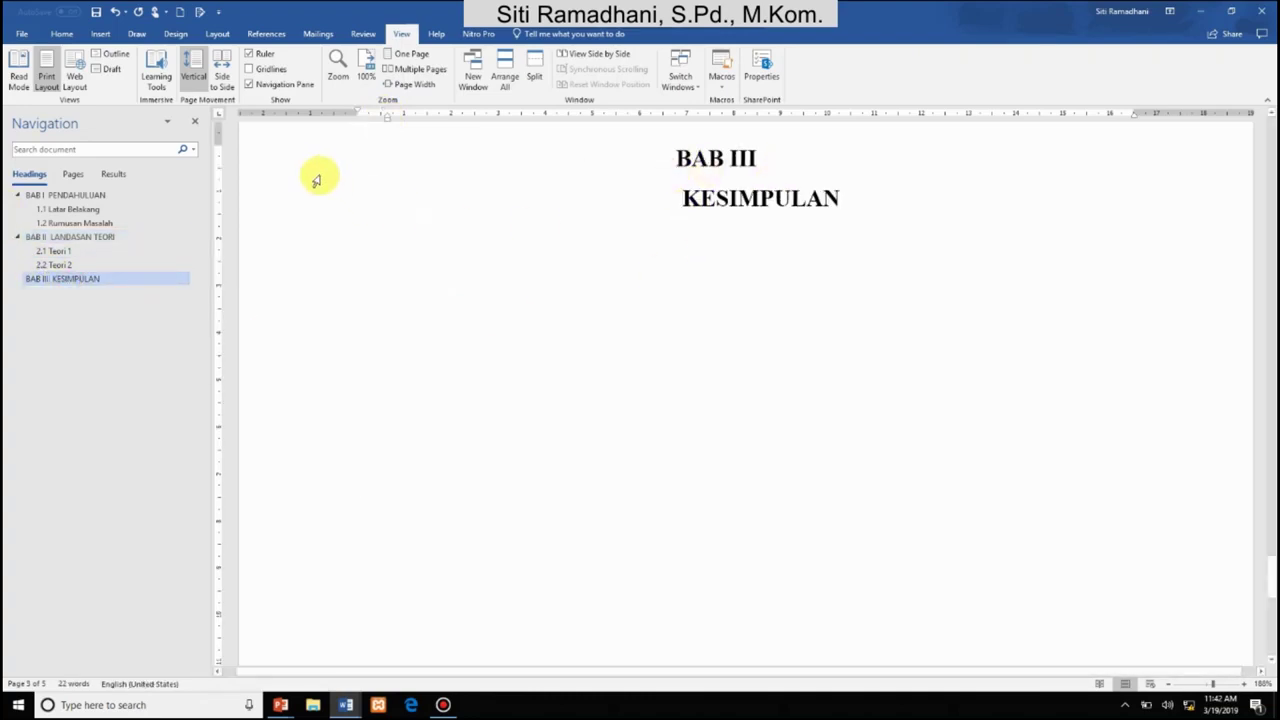
pyautogui.click(287, 205)
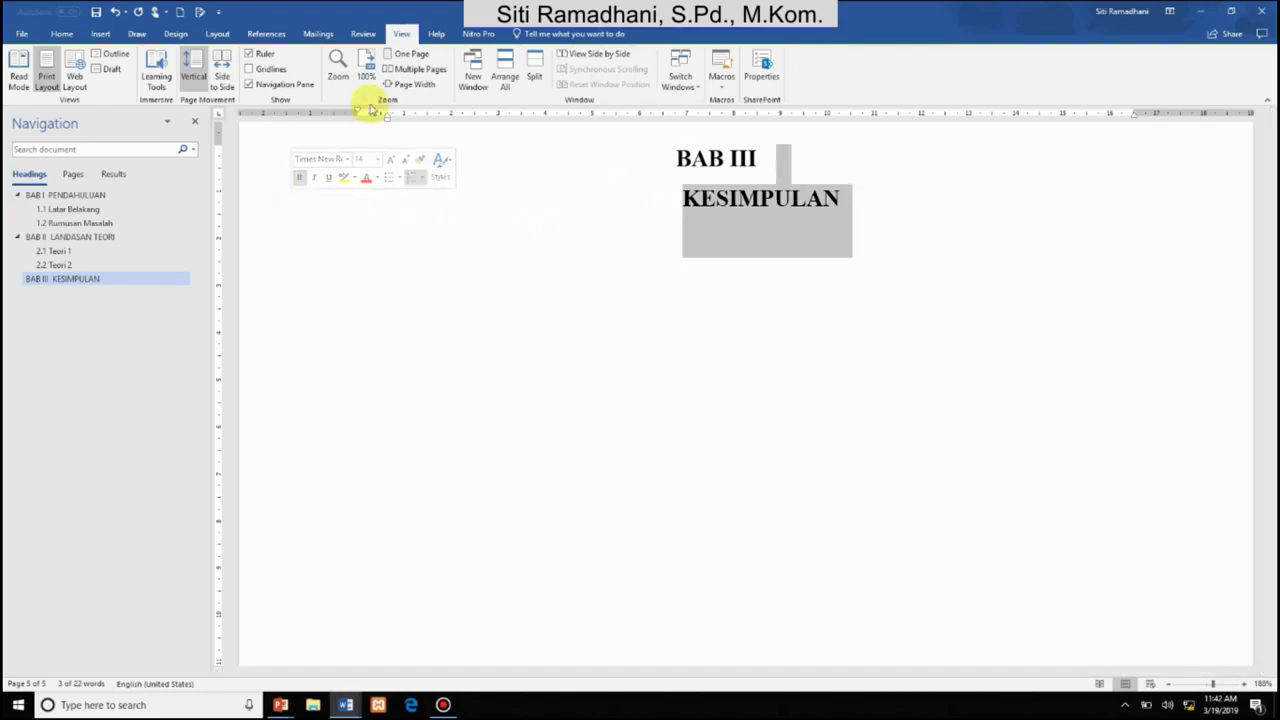
pyautogui.moveTo(388, 116); pyautogui.dragTo(361, 118)
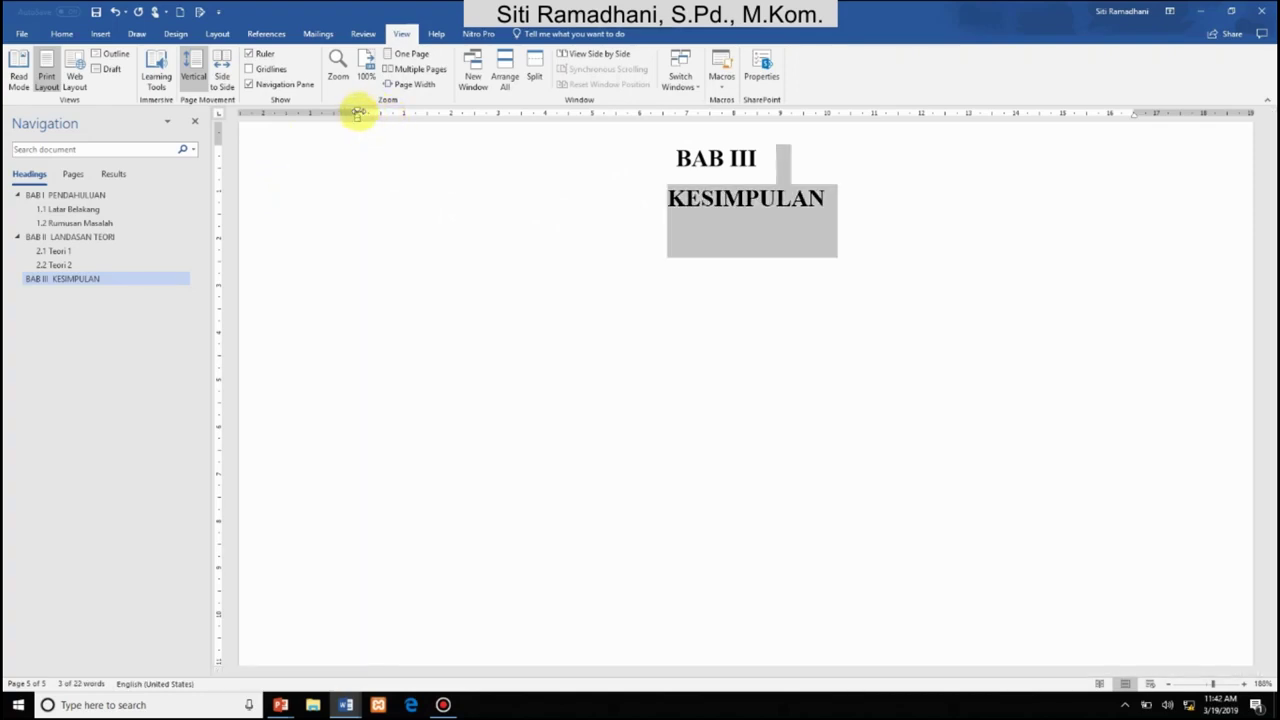
pyautogui.moveTo(359, 113); pyautogui.dragTo(415, 118)
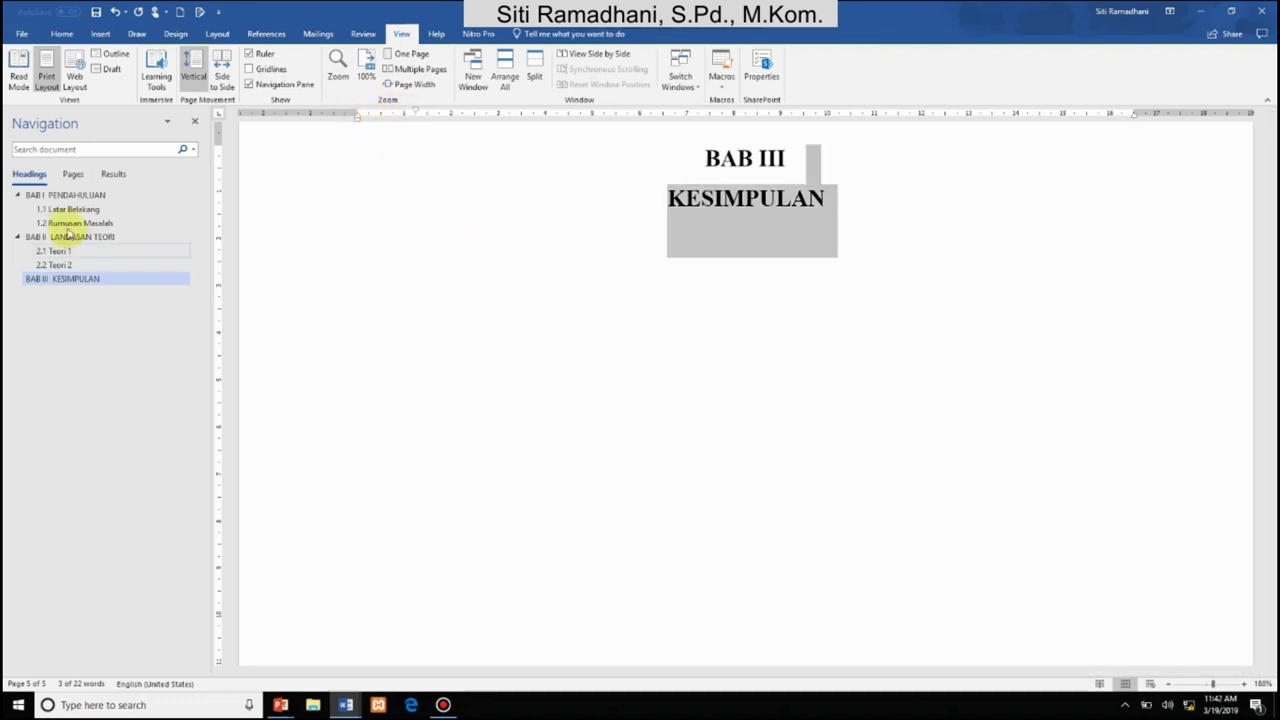
# Add a blank page before the BAB I heading and put PENDAHULUAN back on its own line below the chapter number
pyautogui.click(84, 195)
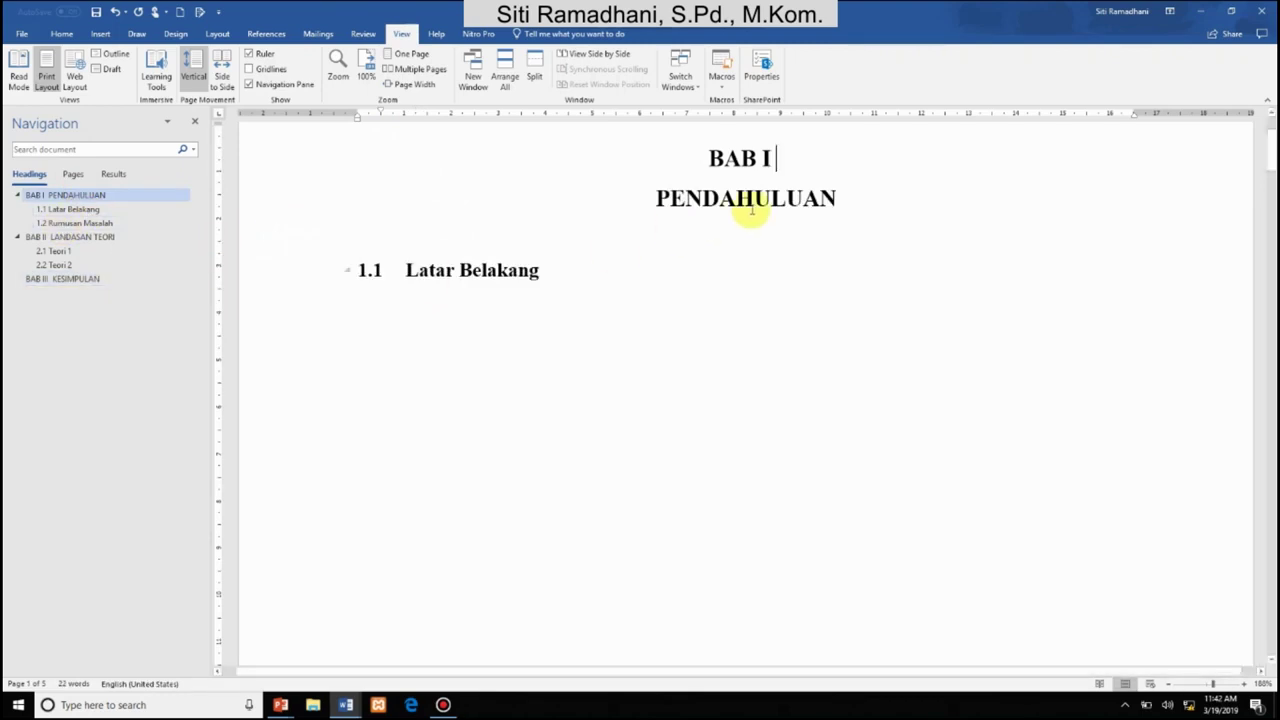
pyautogui.click(322, 163)
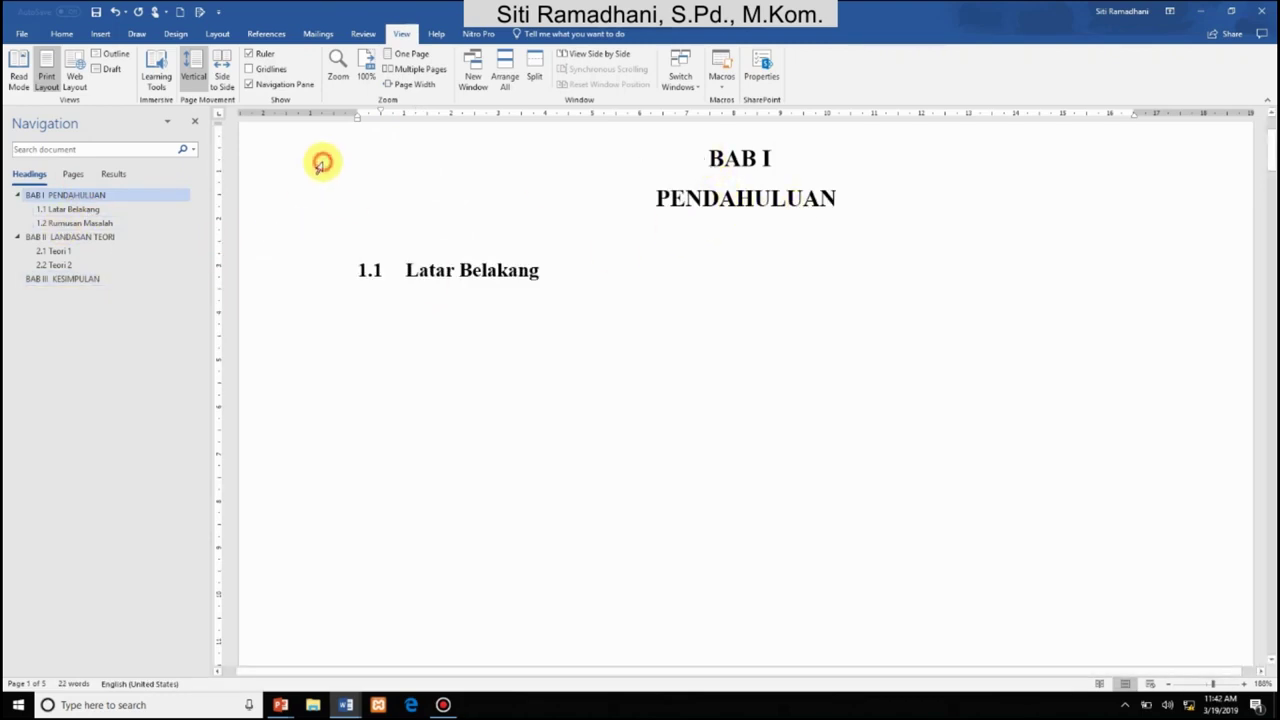
pyautogui.click(782, 167)
pyautogui.press('Delete')
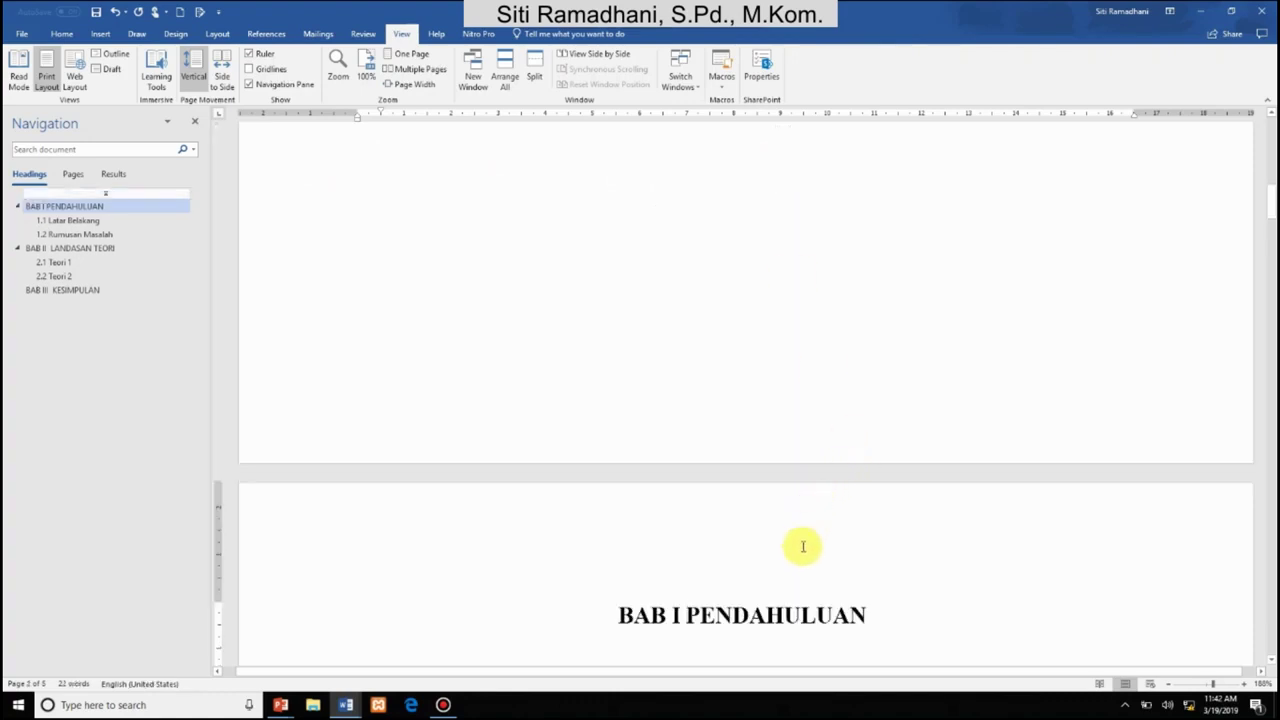
pyautogui.scroll(-3, 790, 558)
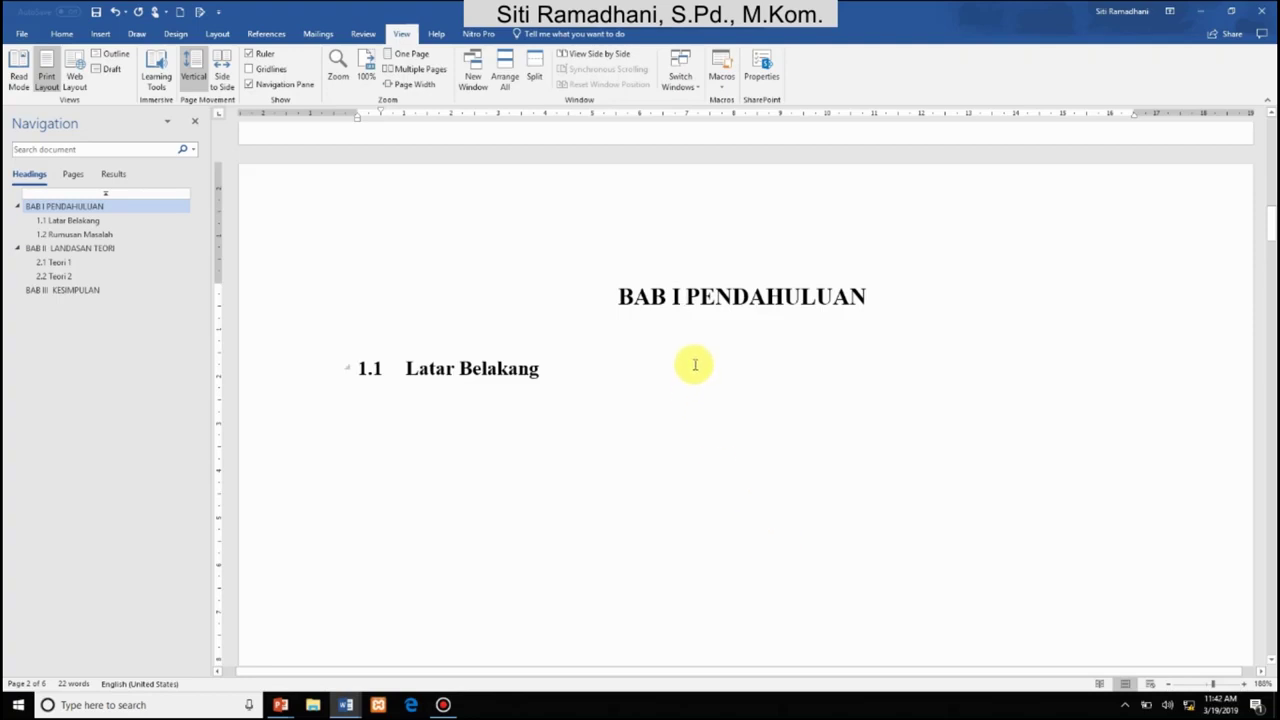
pyautogui.press('Up')
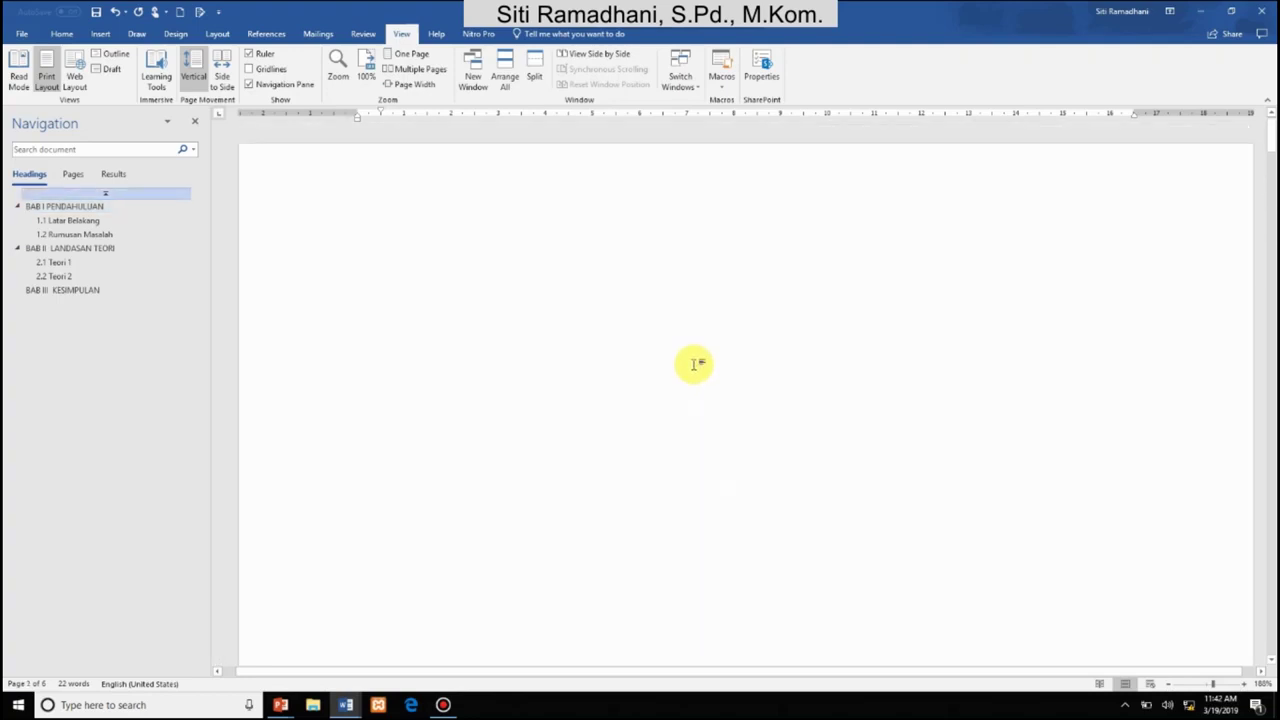
pyautogui.press('Down')
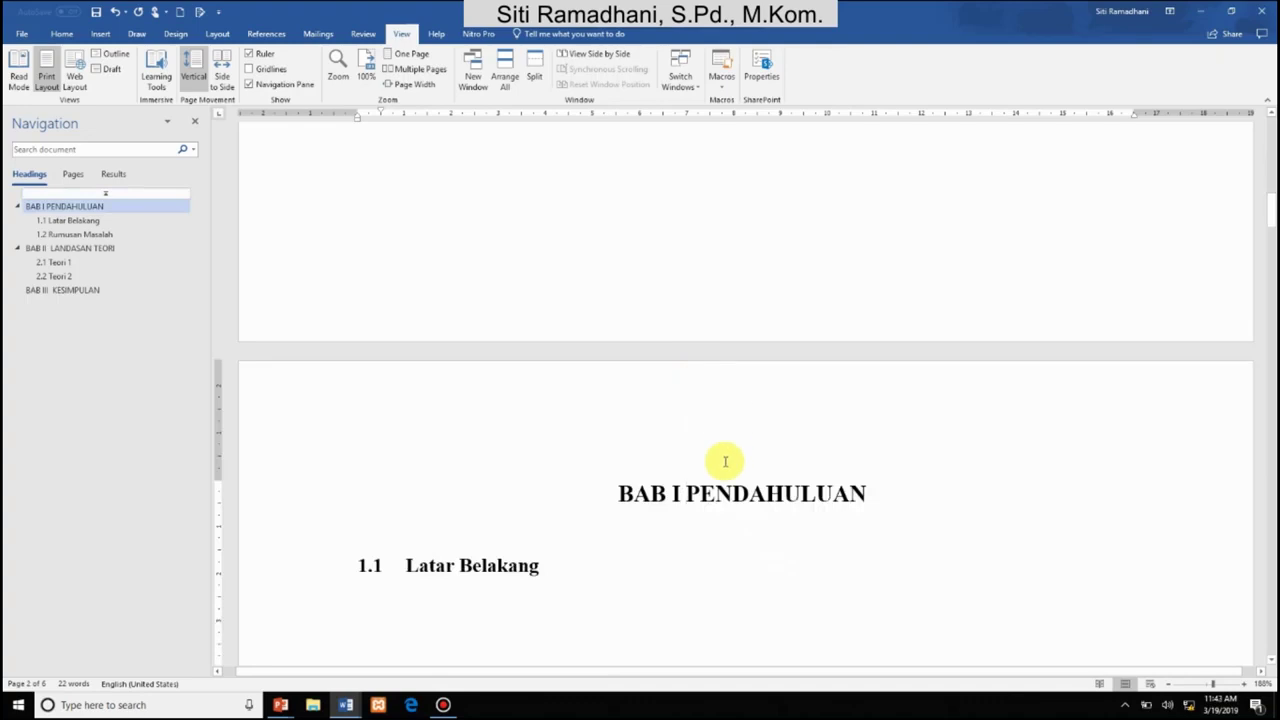
pyautogui.hotkey('shift', 'Return')
# Add the title COVER on the blank first page in Heading 1 style without chapter numbering
pyautogui.press('Up')
pyautogui.click(697, 288)
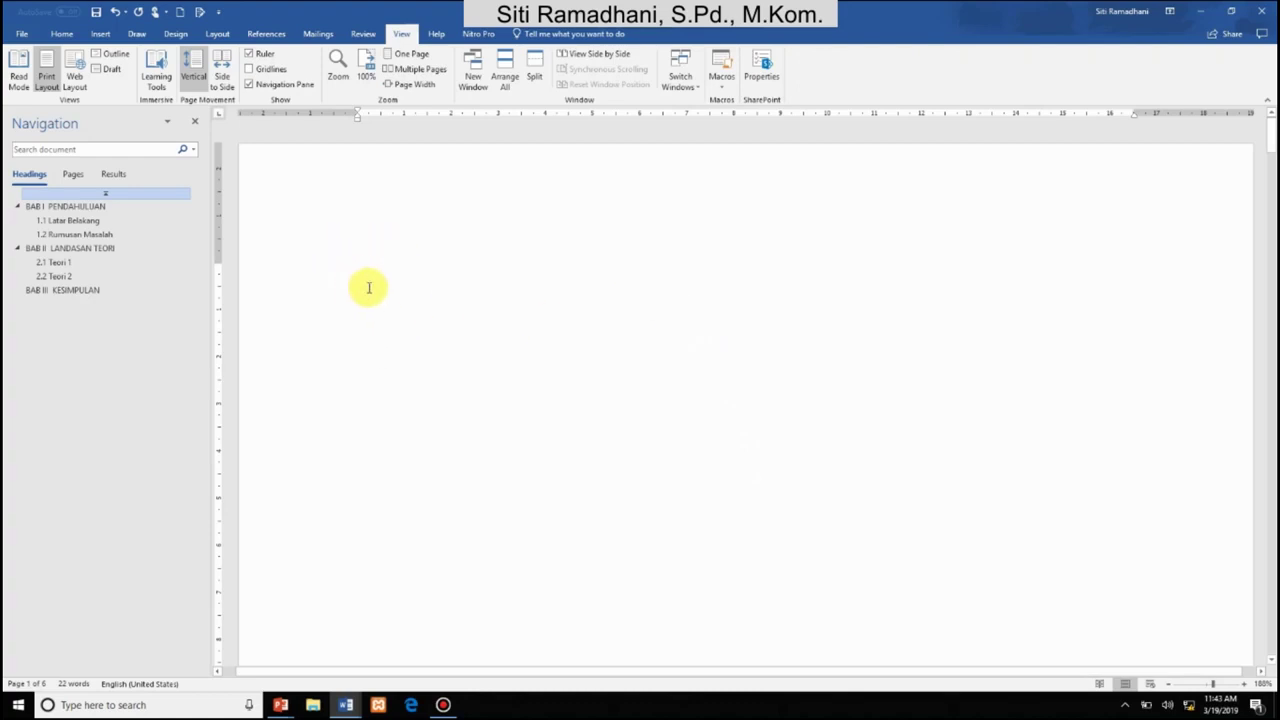
pyautogui.click(62, 34)
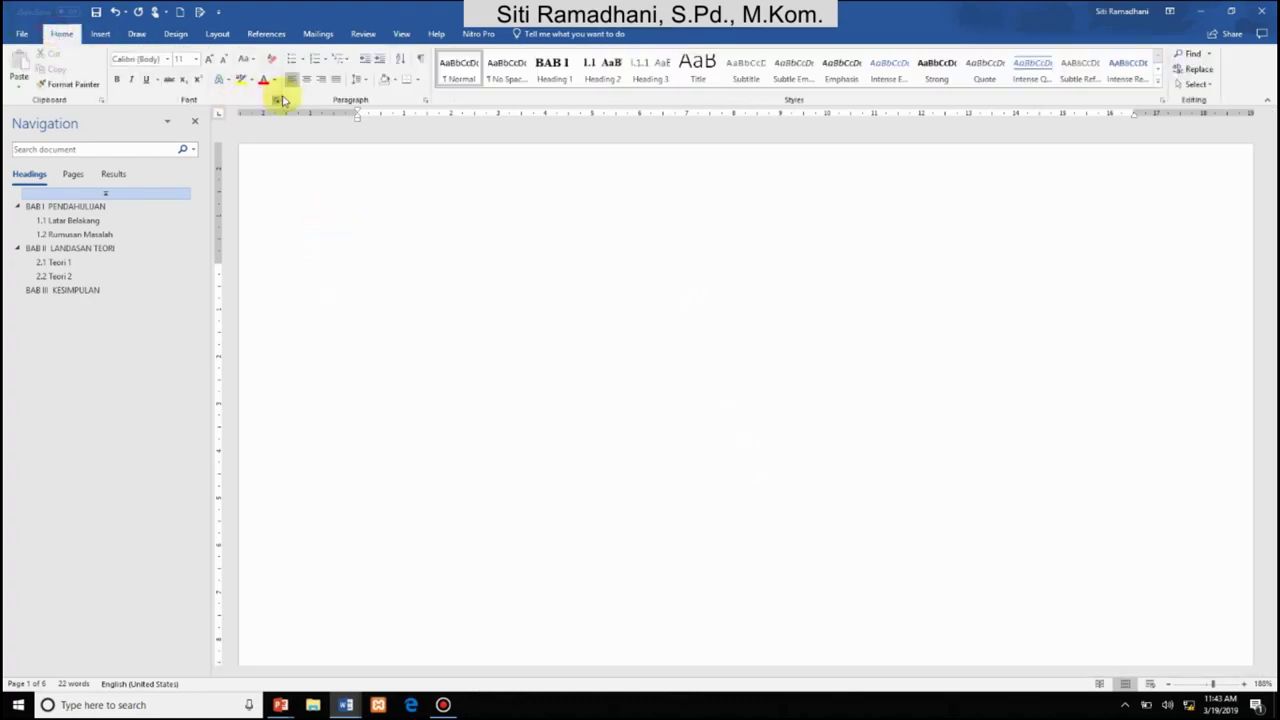
pyautogui.click(555, 80)
pyautogui.write('CO')
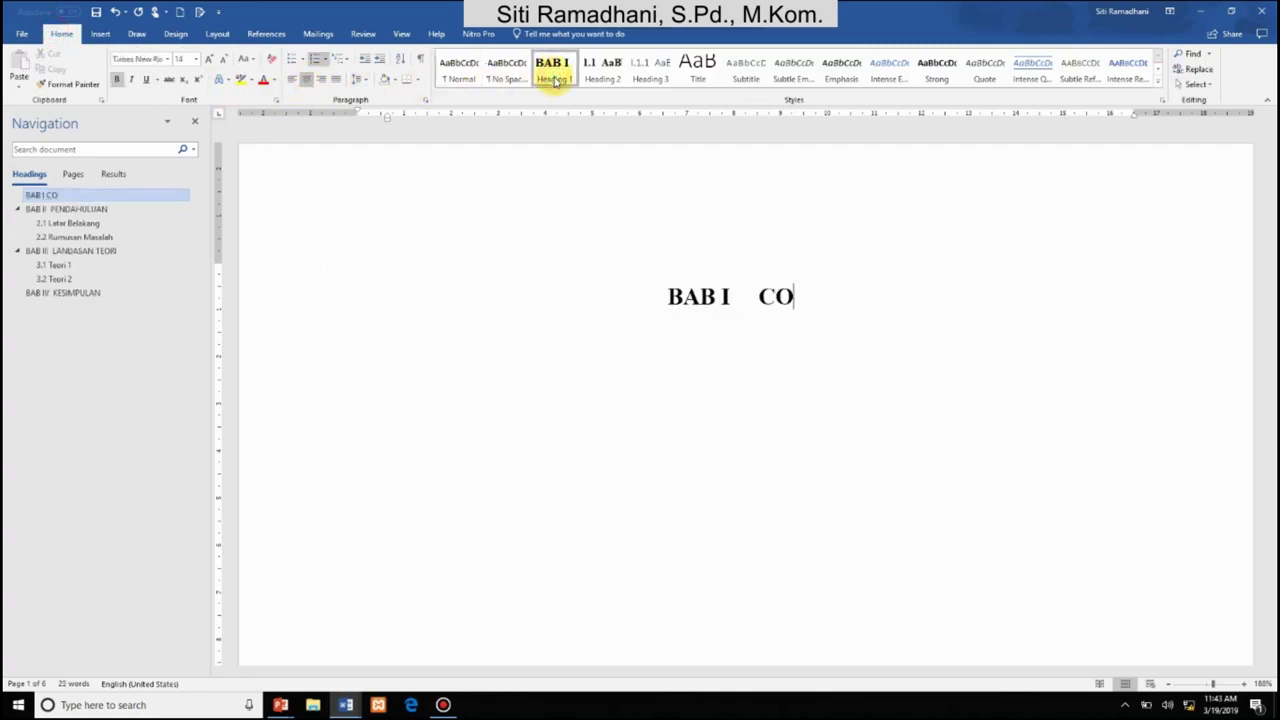
pyautogui.write('VER')
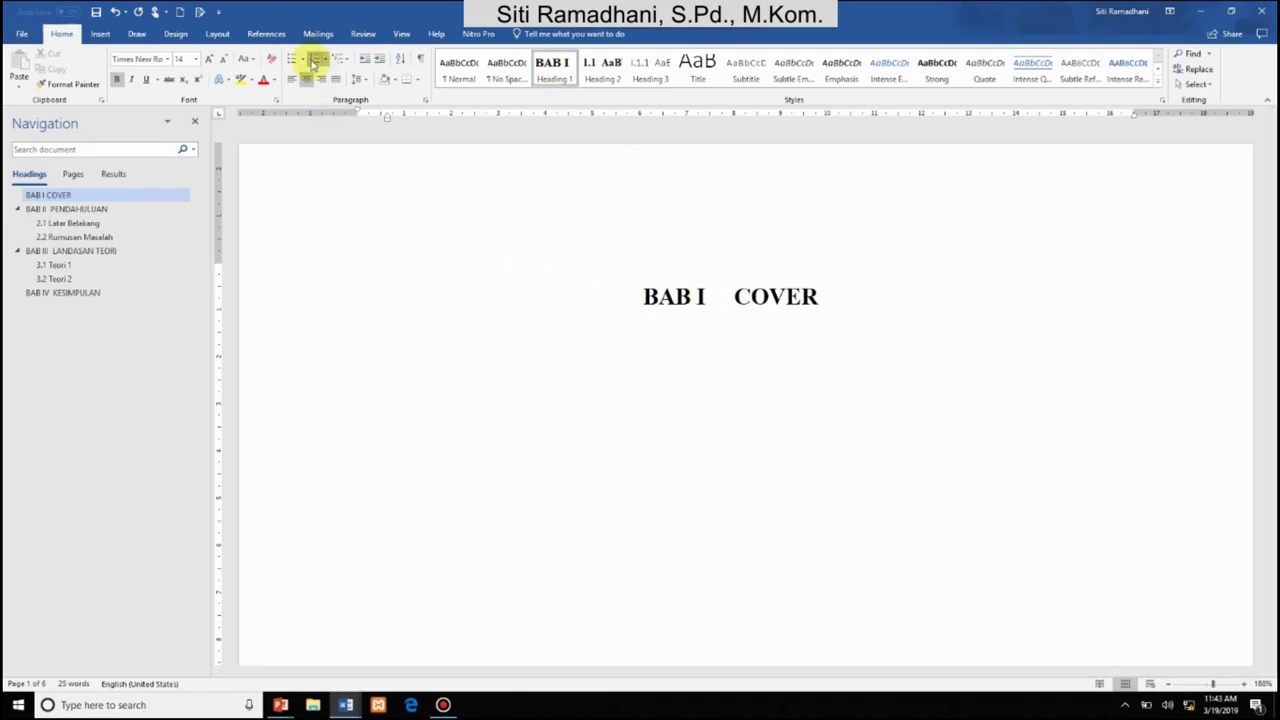
pyautogui.click(311, 59)
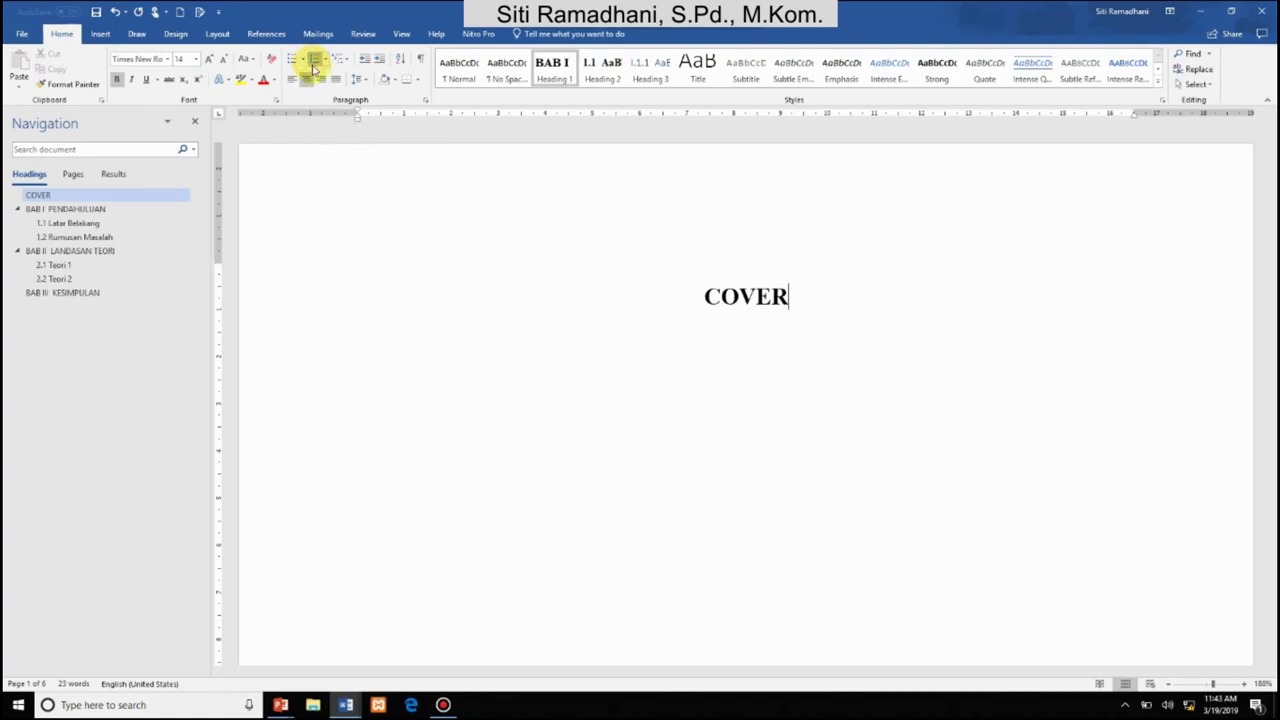
# Insert a page break after COVER and enter the unnumbered heading HALAMAN PENGESAHAN on the new page
pyautogui.hotkey('ctrl', 'Return')
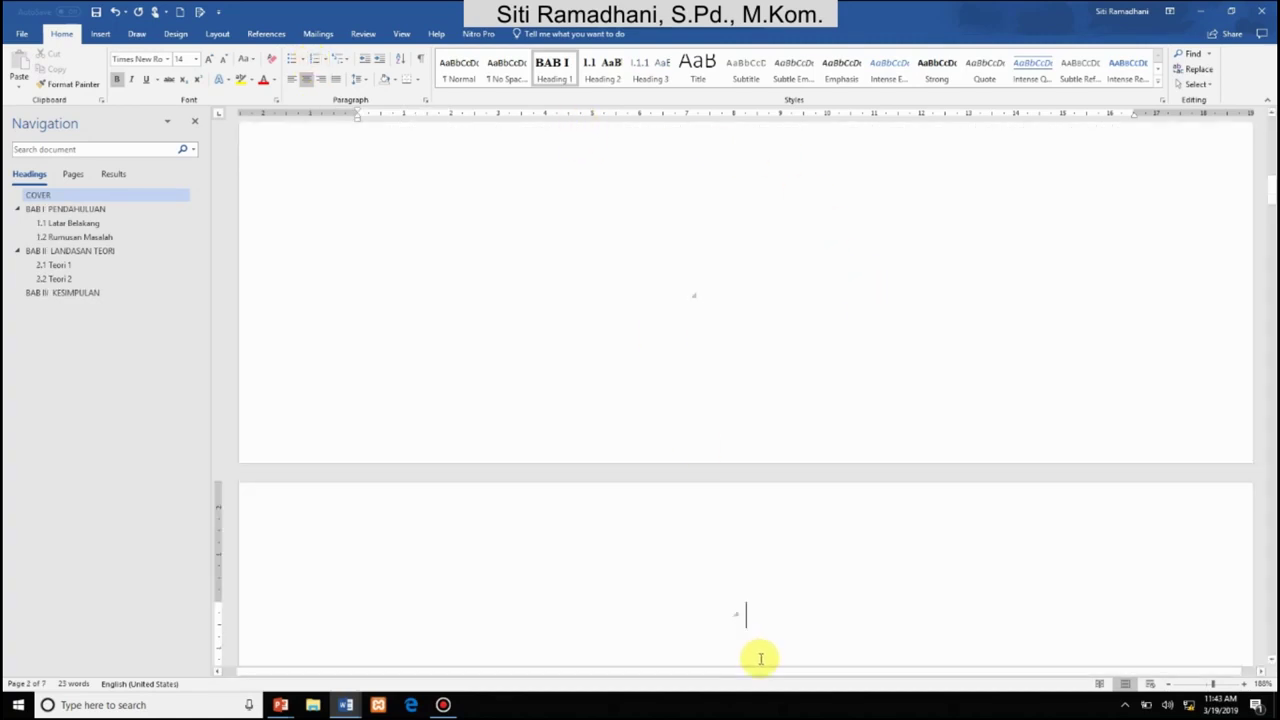
pyautogui.write('HALAMAN ')
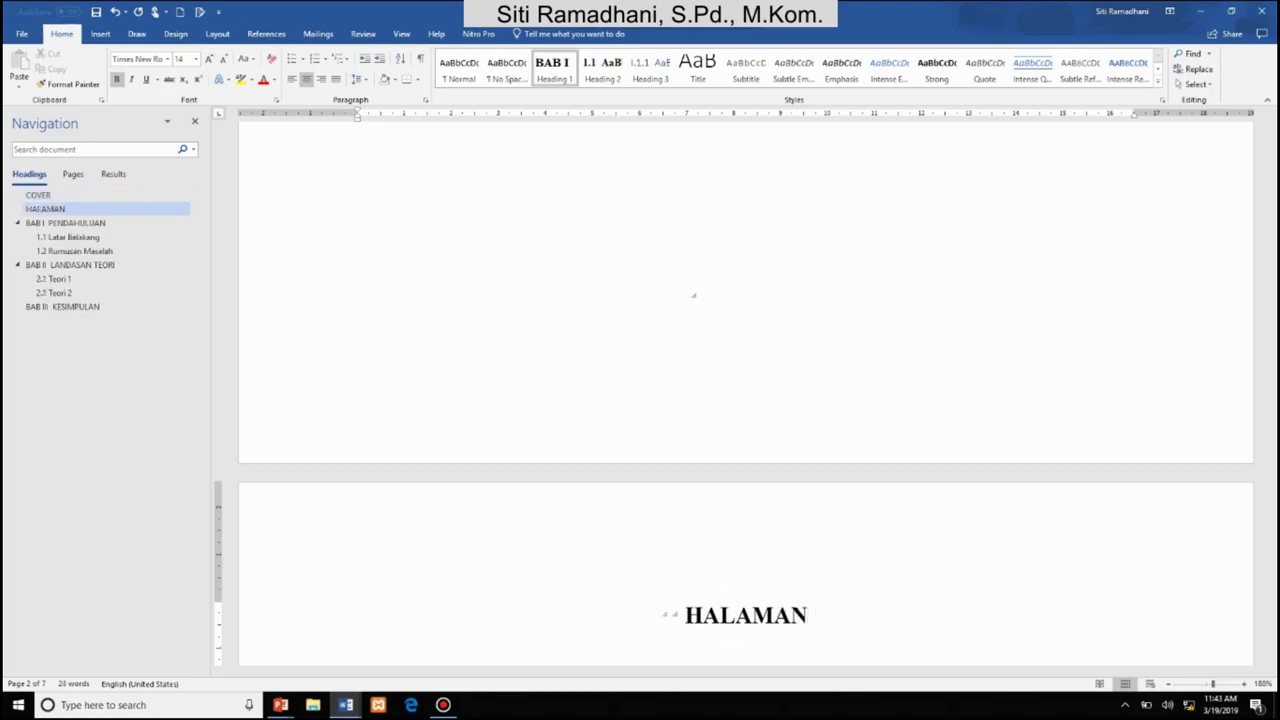
pyautogui.write('PENGESAHAN')
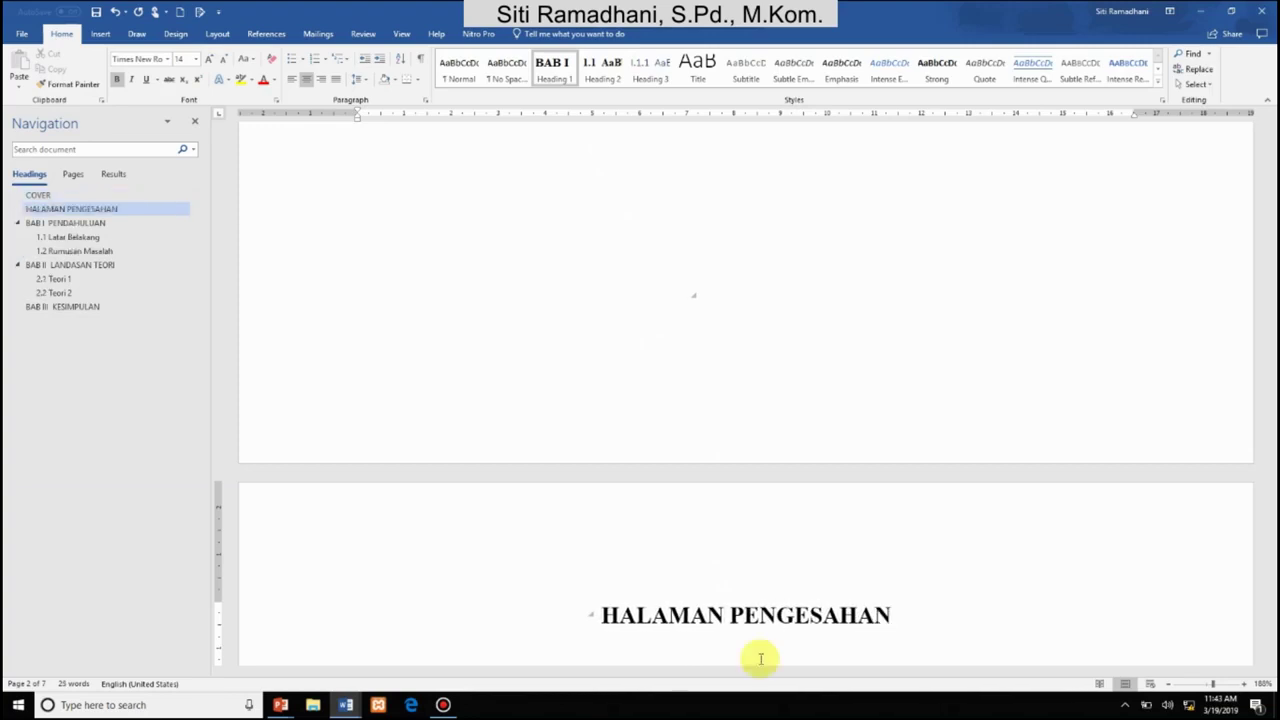
# Add the unnumbered headings KATA PENGANTAR, DAFTAR ISI, DAFTAR TABEL and DAFTAR GAMBAR, each on its own new page
pyautogui.hotkey('ctrl', 'z')
pyautogui.scroll(-3, 767, 534)
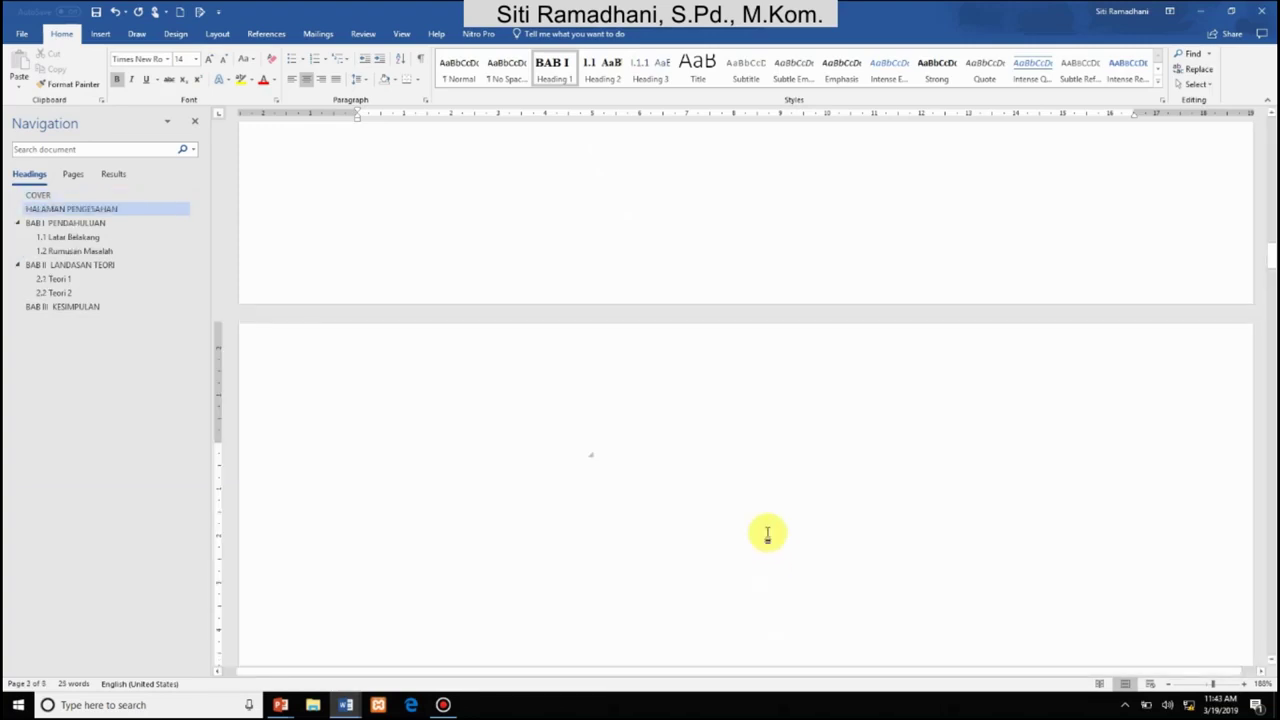
pyautogui.write('KATA PENGAN')
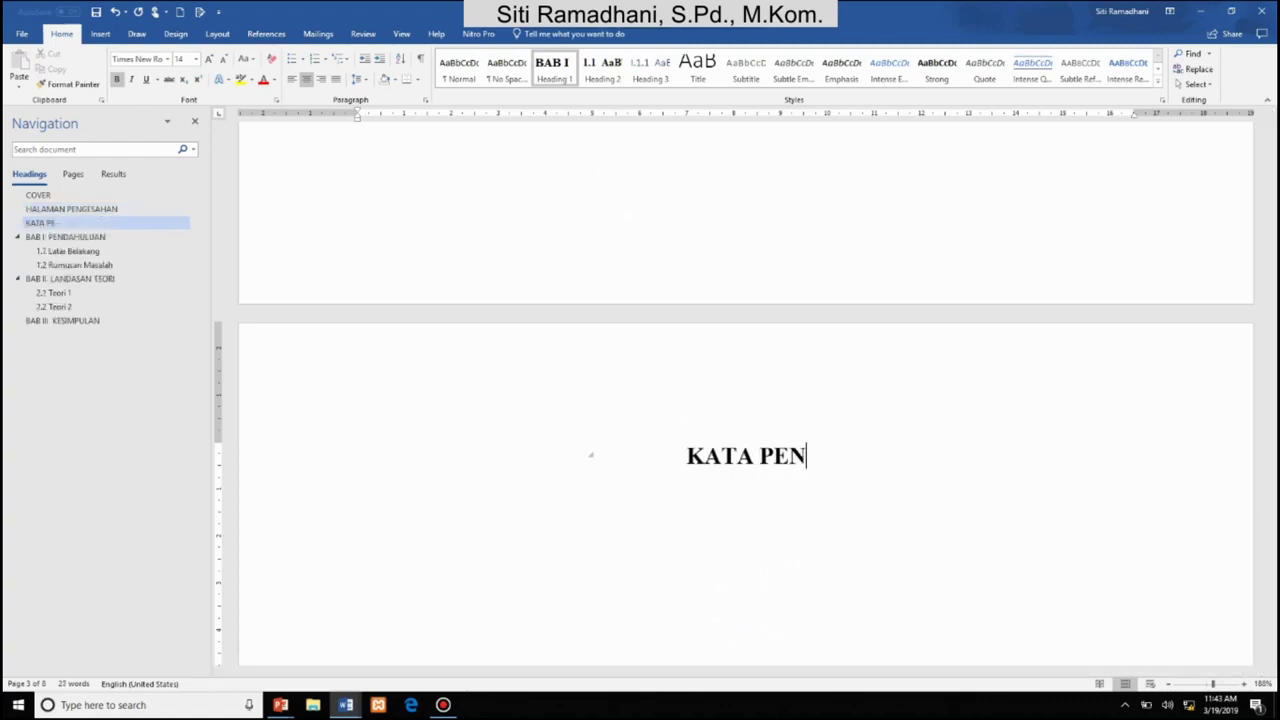
pyautogui.write('TAR')
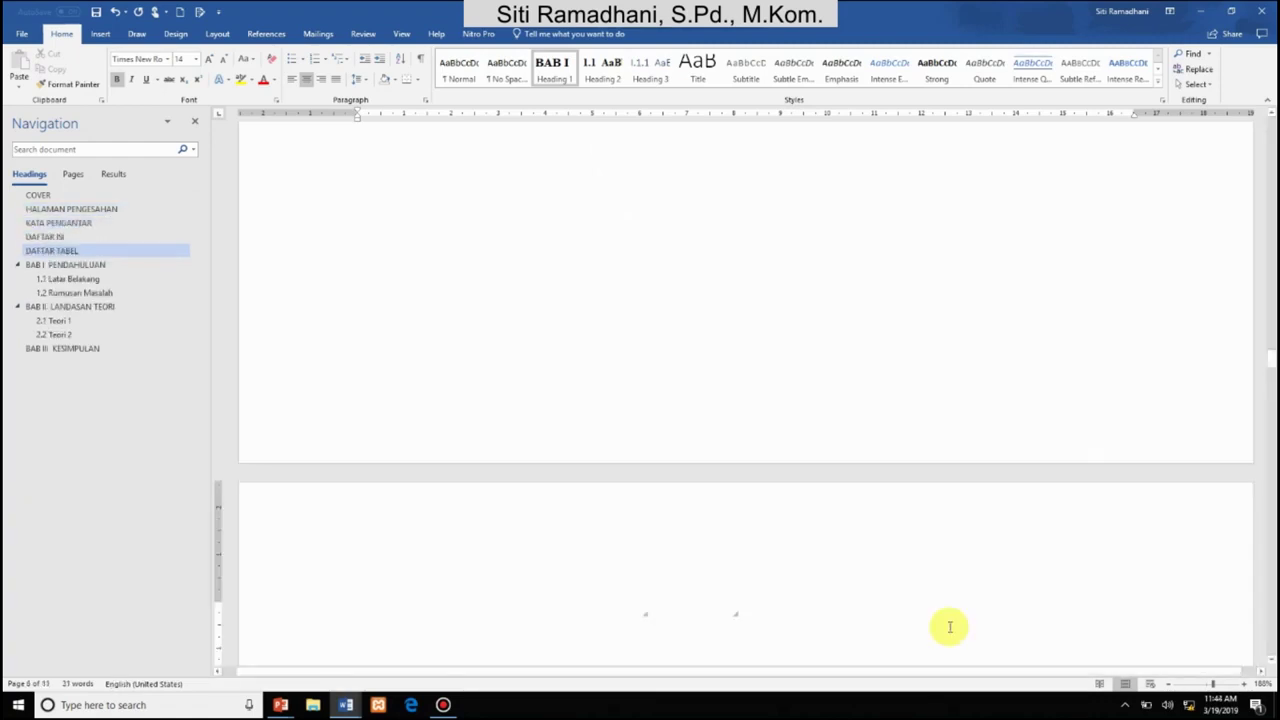
pyautogui.write('DAFTAR')
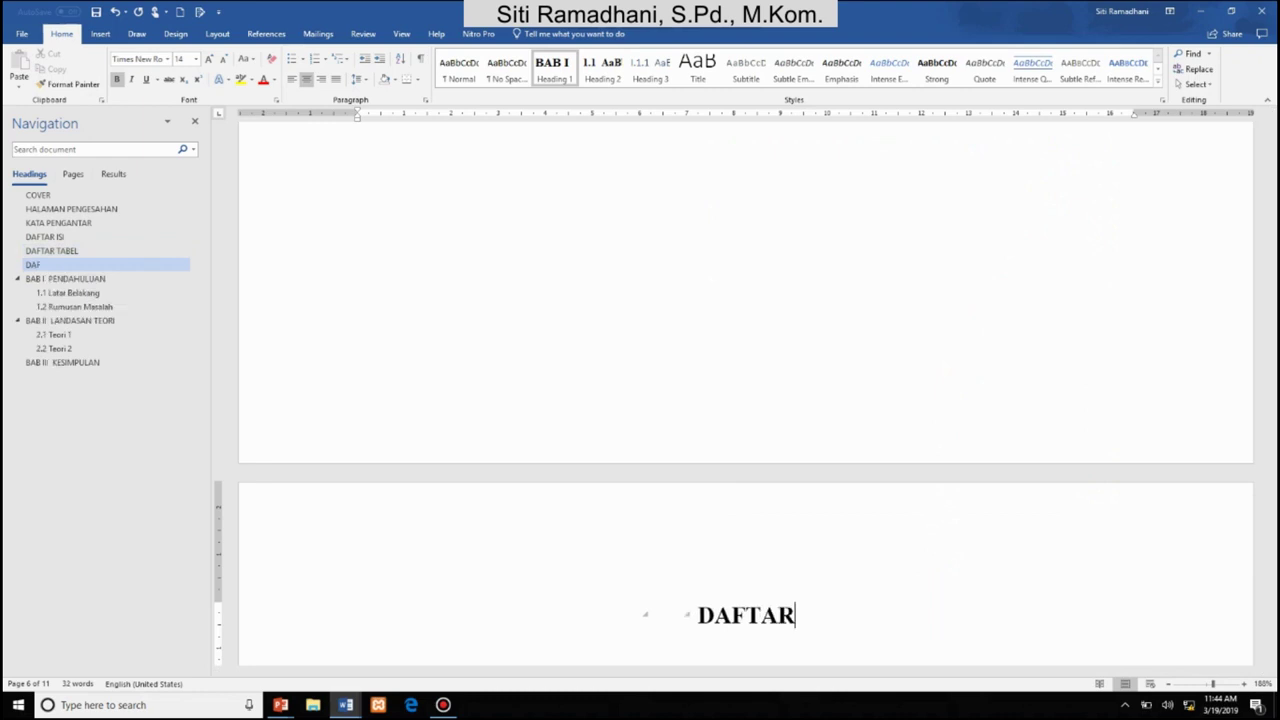
pyautogui.write(' GAMBAR')
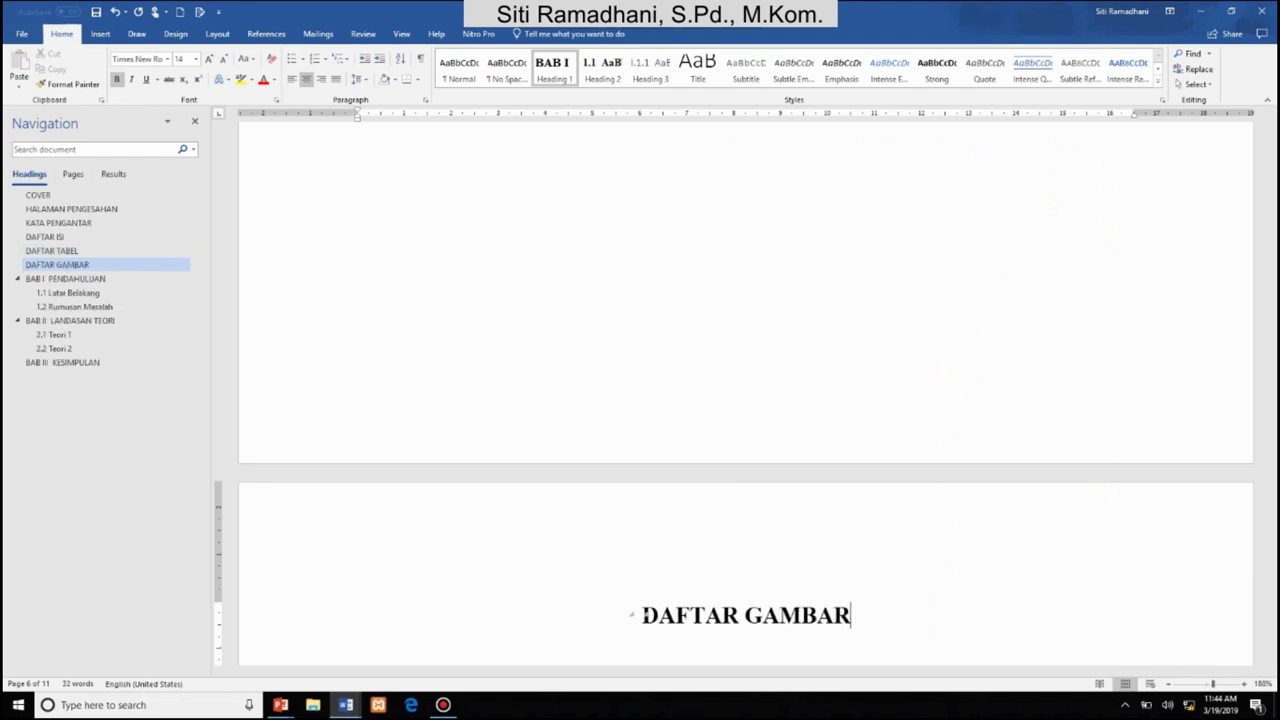
# Add an empty Normal-style paragraph below the DAFTAR ISI heading
pyautogui.scroll(2, 916, 608)
pyautogui.scroll(6, 916, 608)
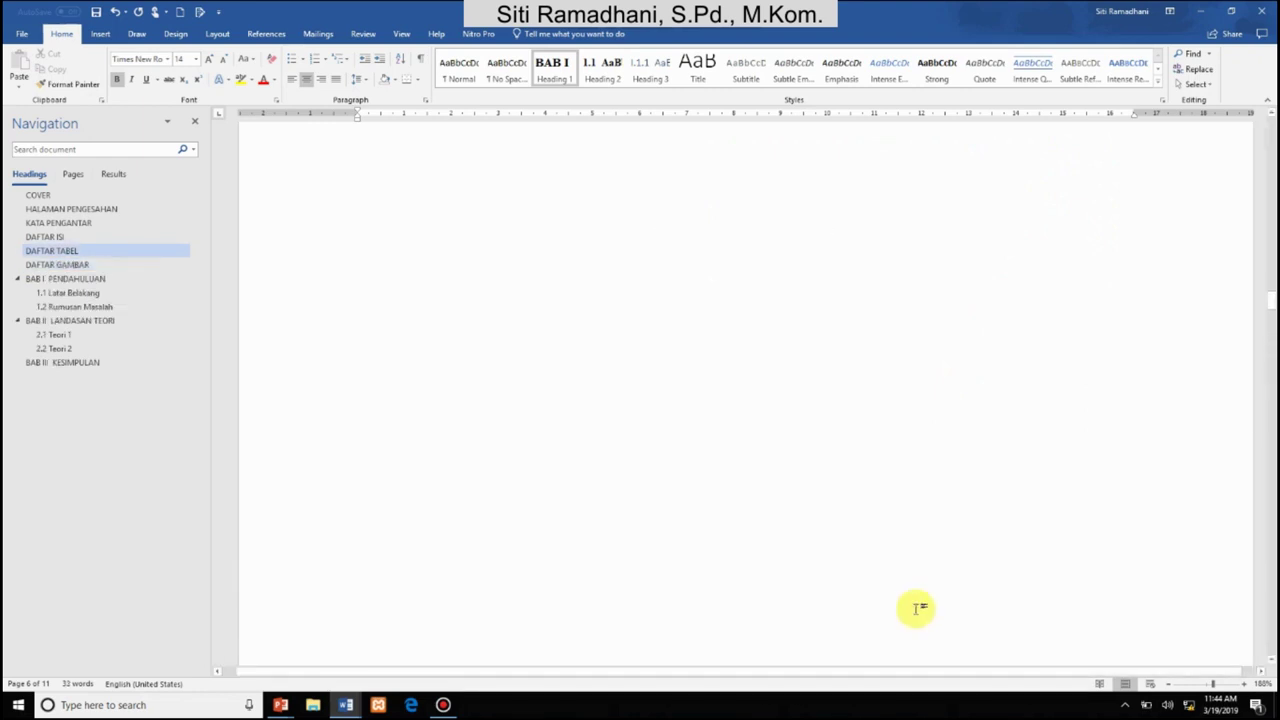
pyautogui.scroll(5, 916, 608)
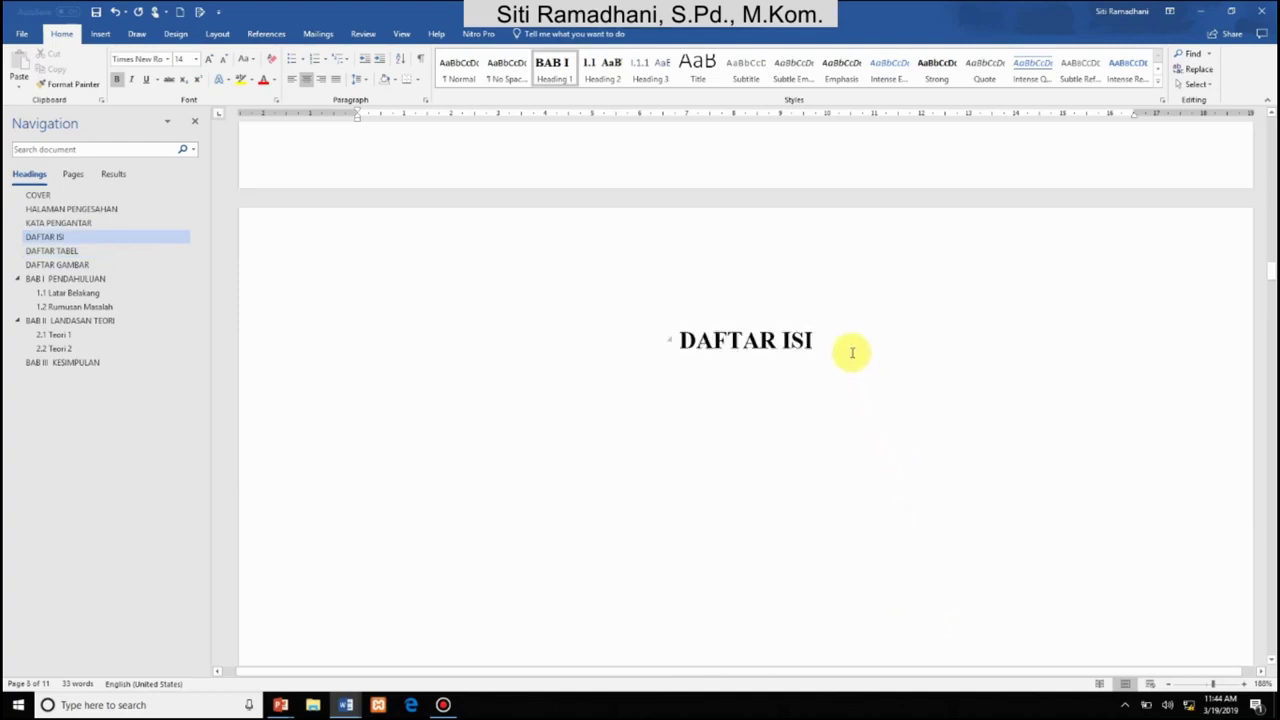
pyautogui.click(848, 345)
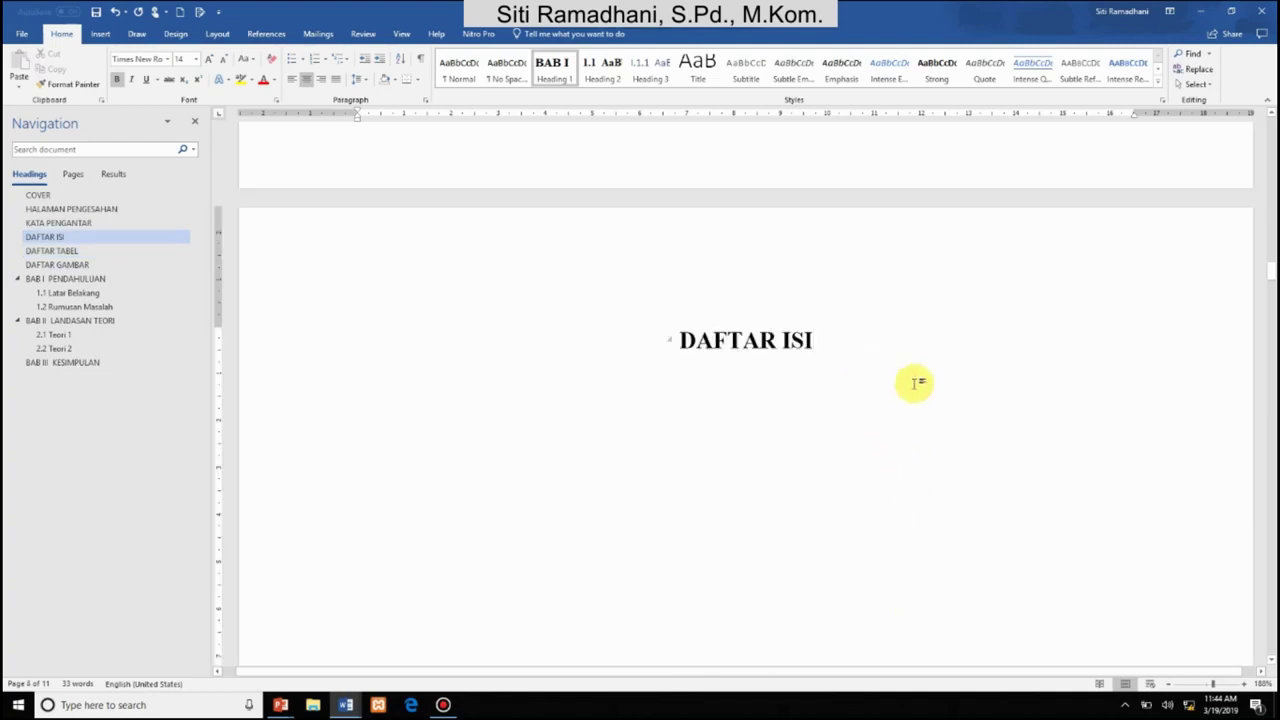
pyautogui.press('Return')
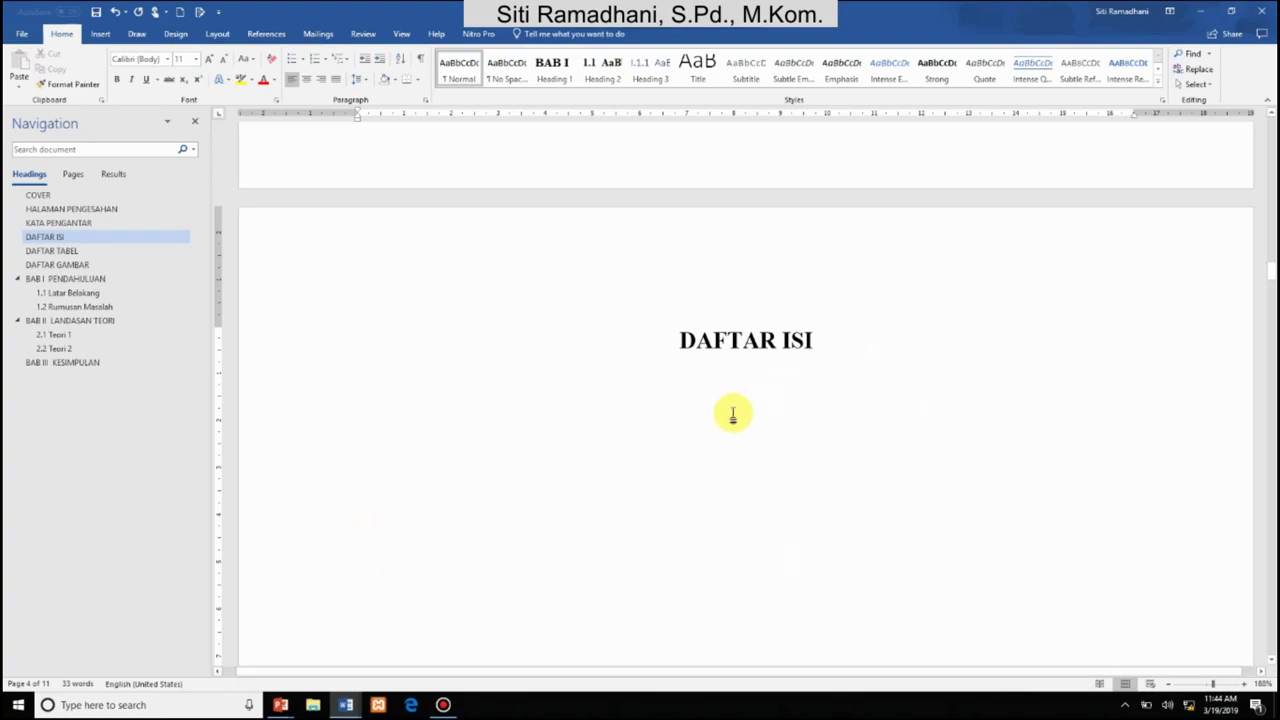
# Open the settings for a custom table of contents below DAFTAR ISI, dismissing the template error messages
pyautogui.click(266, 34)
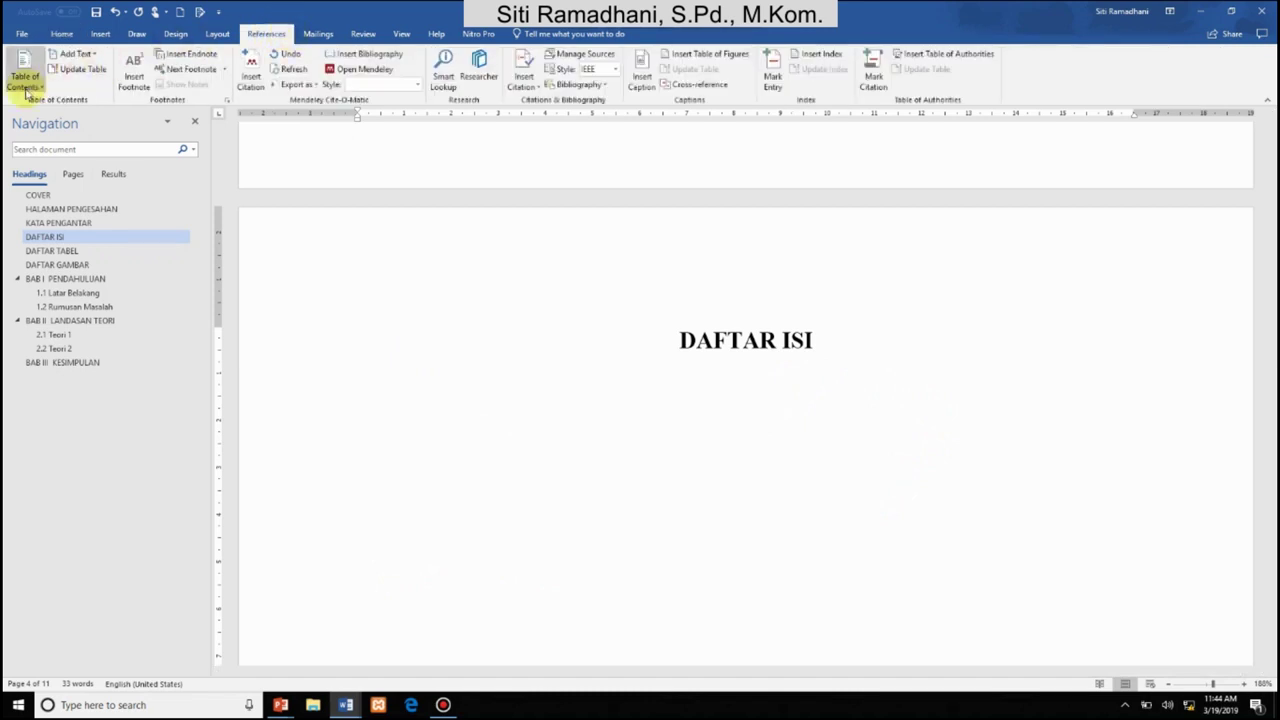
pyautogui.click(27, 88)
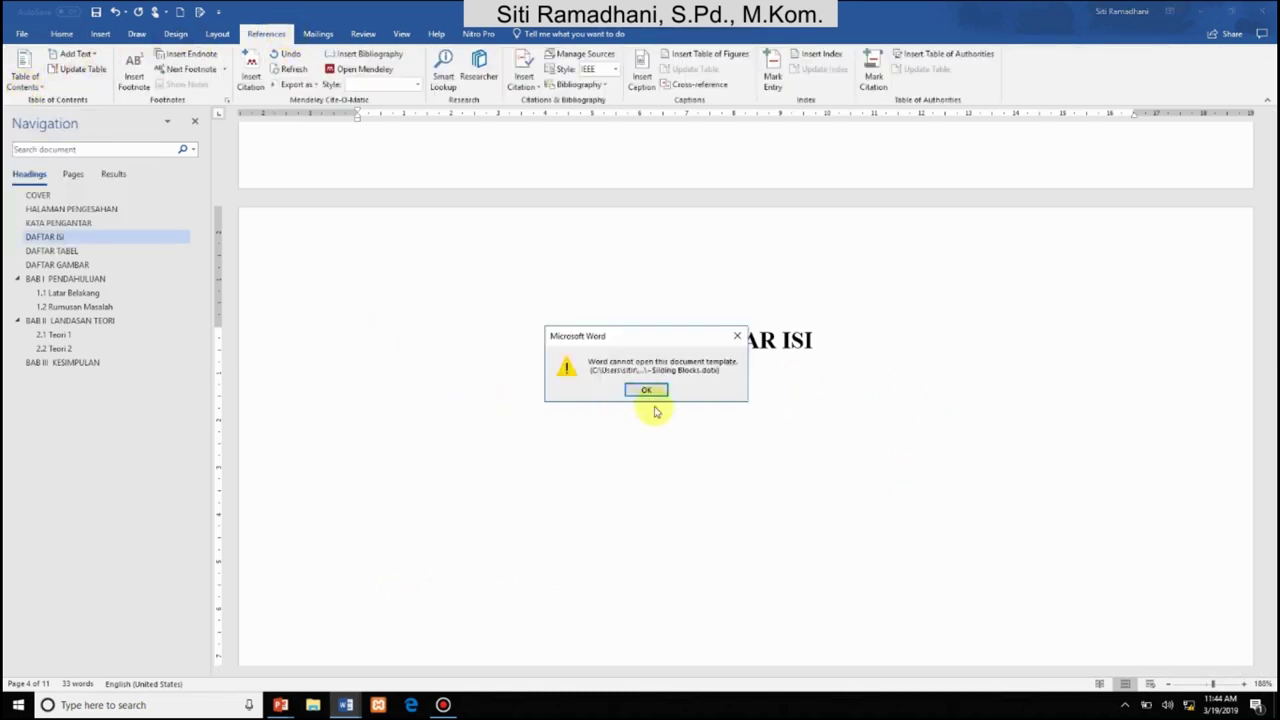
pyautogui.click(646, 390)
pyautogui.click(640, 391)
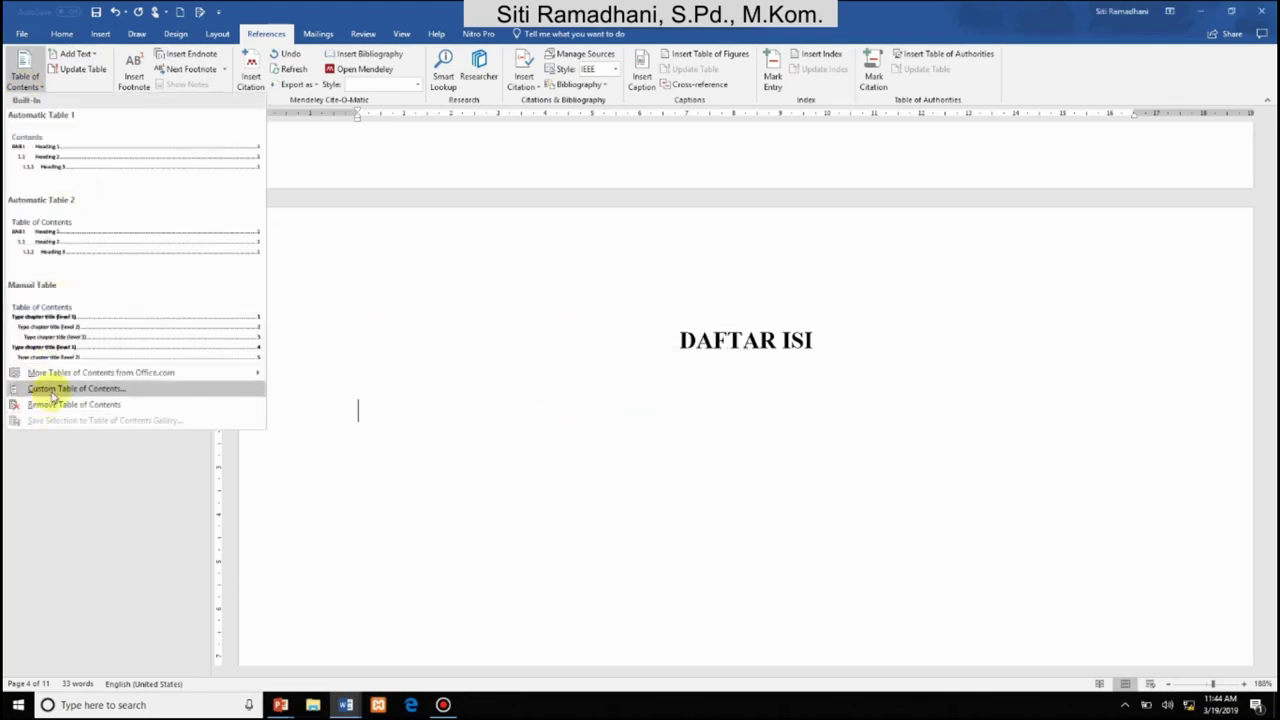
pyautogui.click(52, 389)
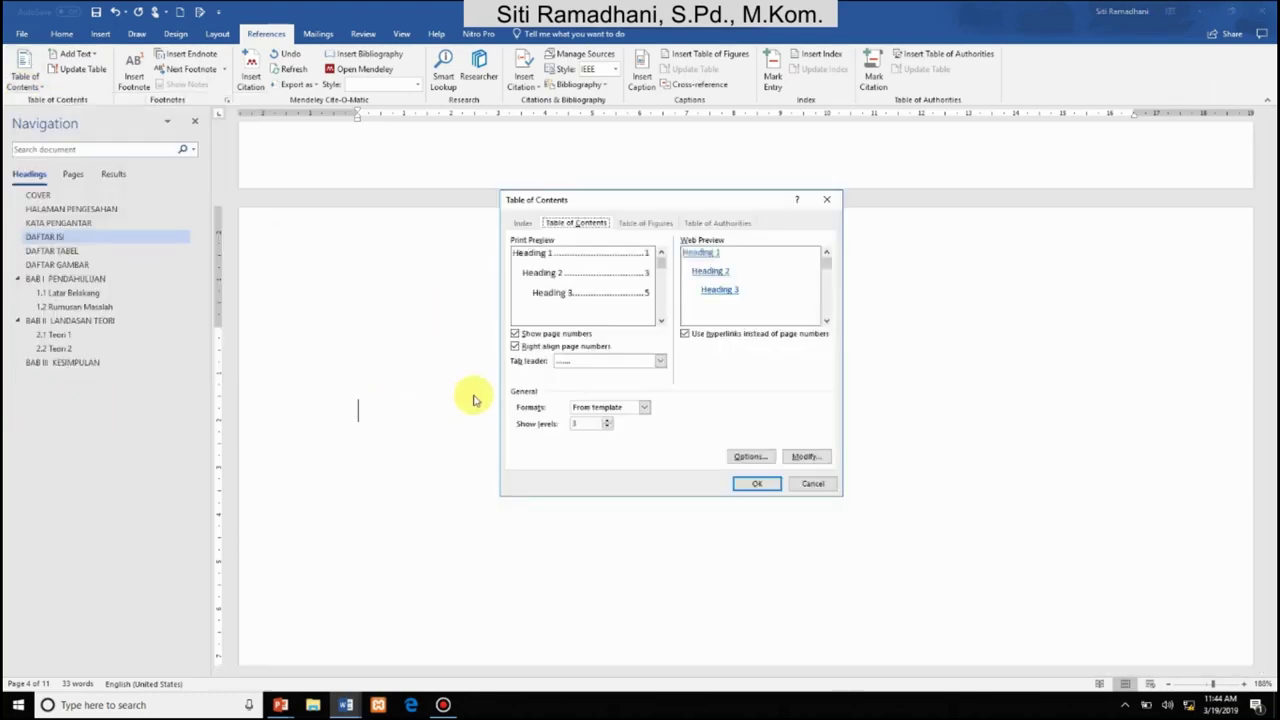
# Modify the TOC 1 style to Times New Roman, 12 pt, bold, with automatic font colour and single line spacing
pyautogui.click(806, 457)
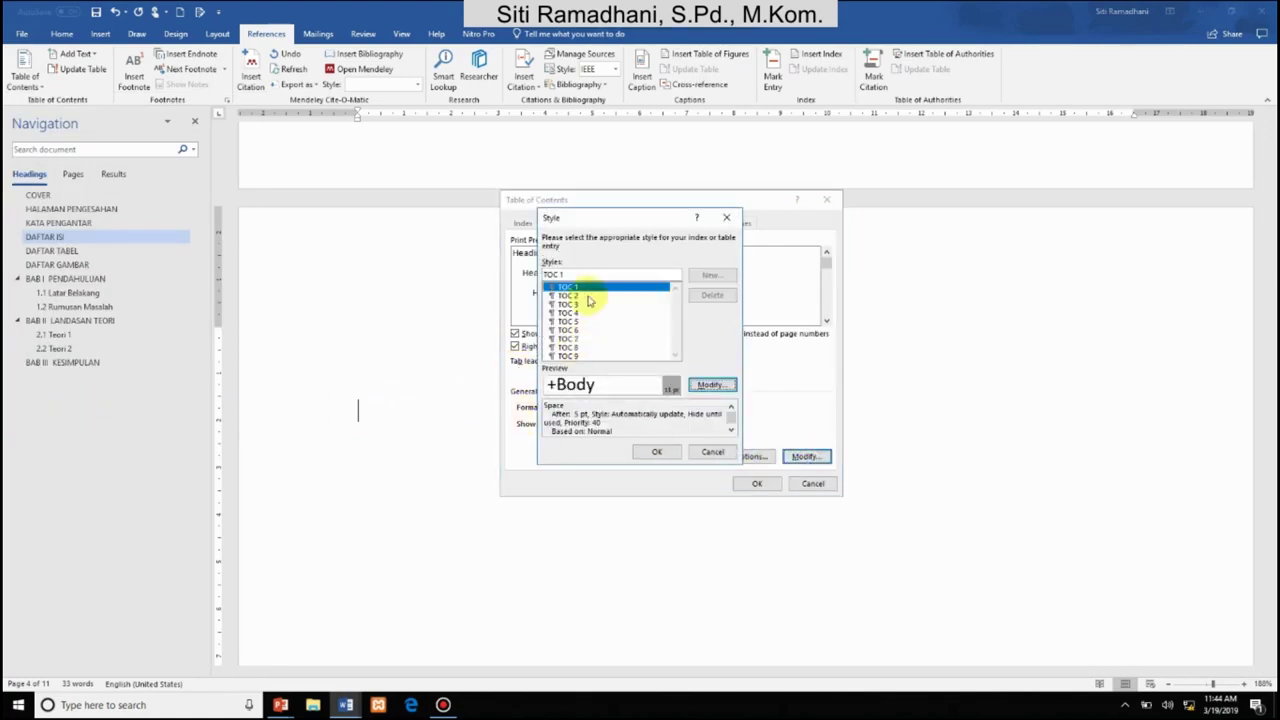
pyautogui.click(711, 384)
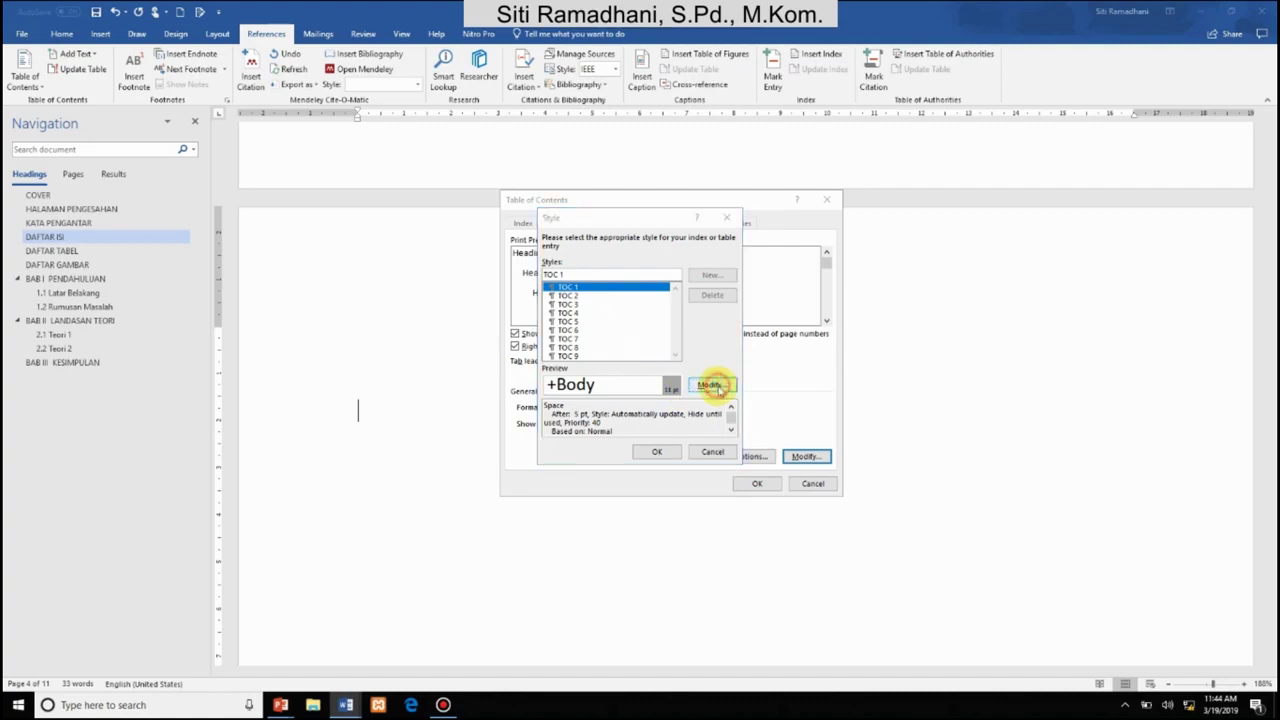
pyautogui.click(664, 318)
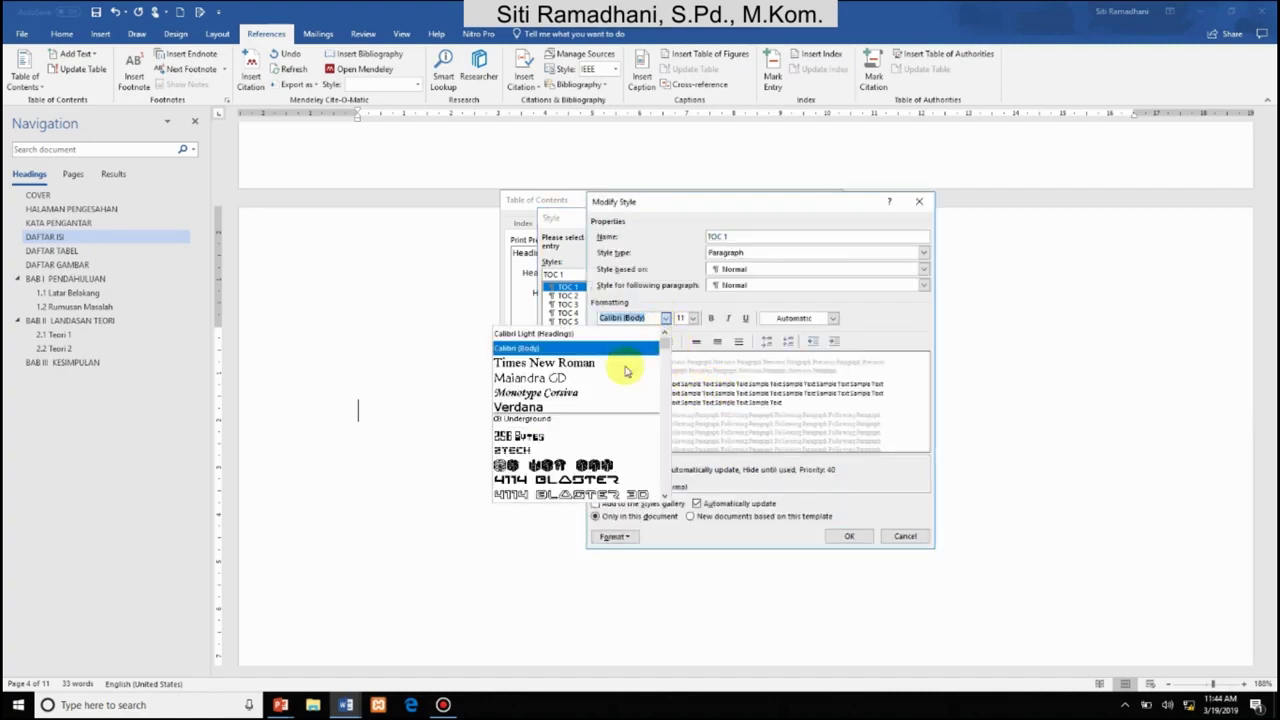
pyautogui.click(614, 365)
pyautogui.click(692, 318)
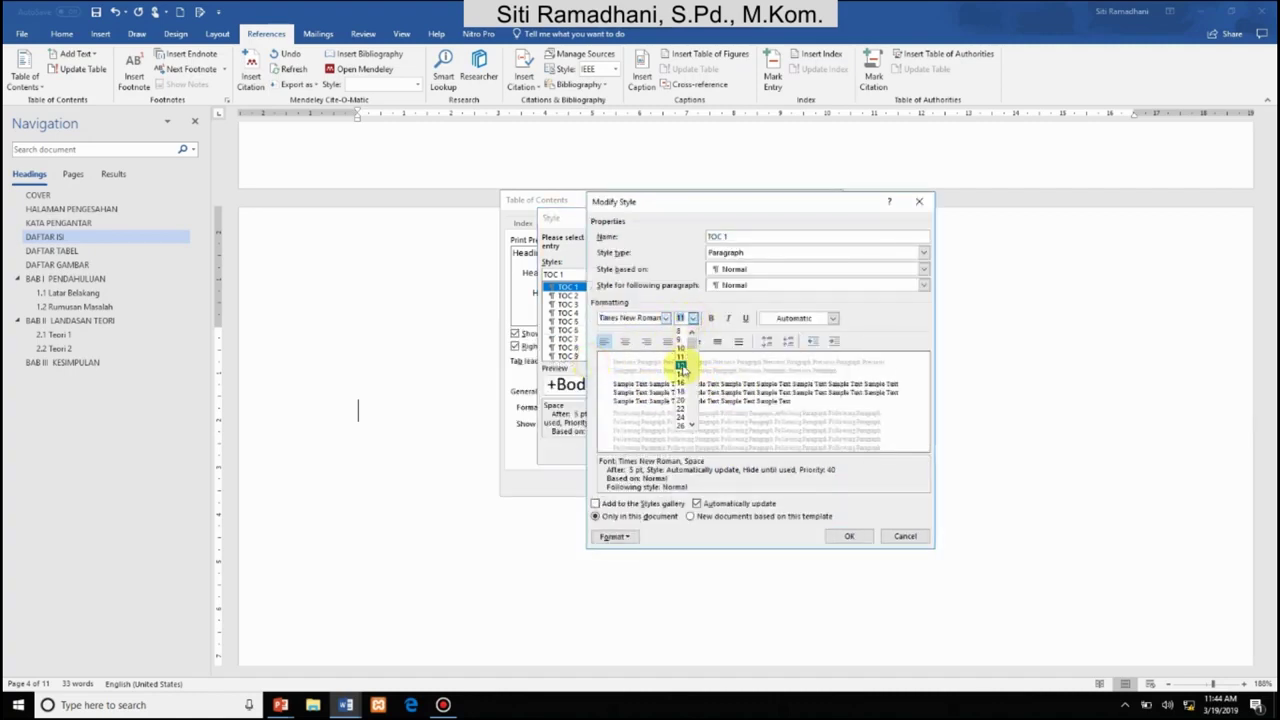
pyautogui.click(681, 366)
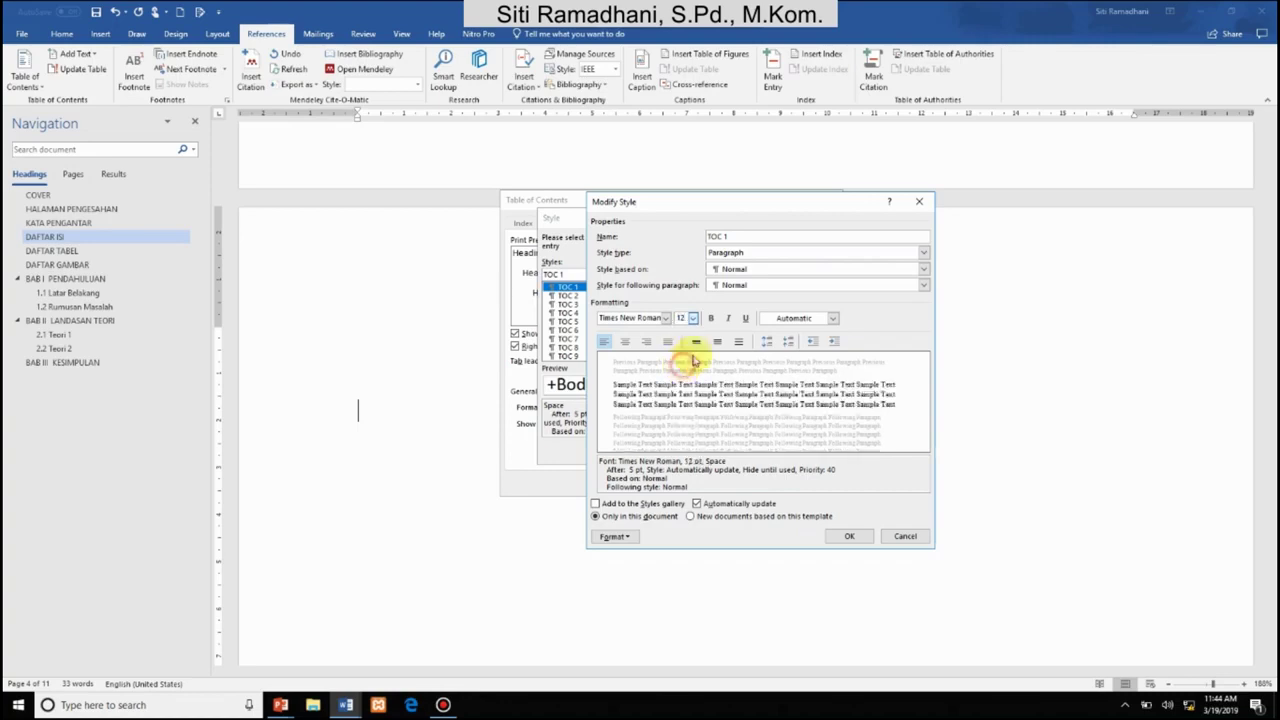
pyautogui.click(711, 318)
pyautogui.click(793, 320)
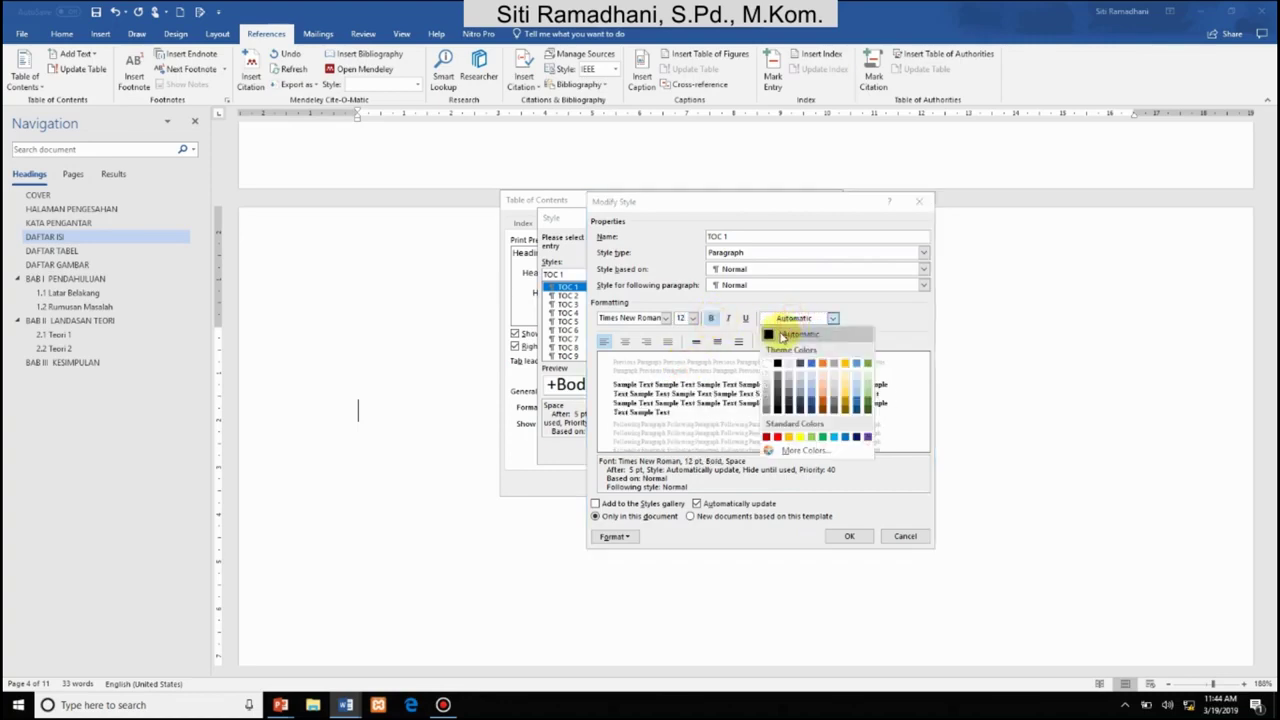
pyautogui.click(777, 331)
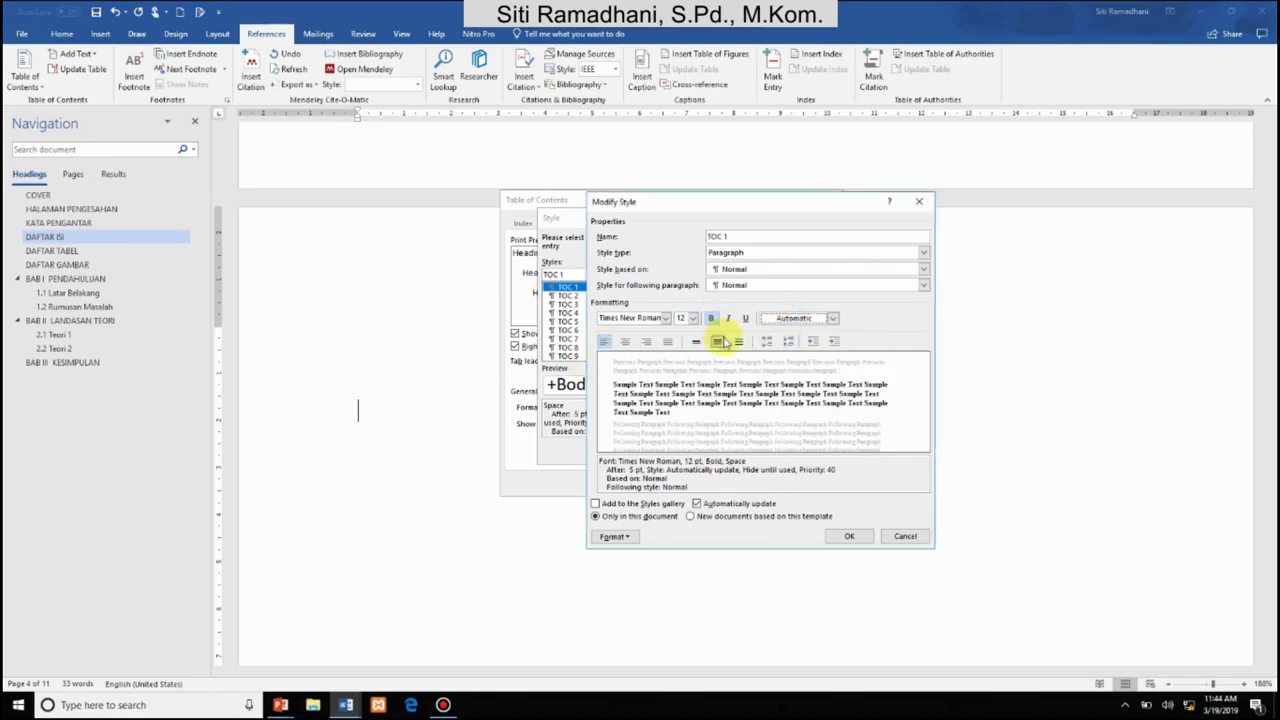
pyautogui.click(696, 341)
pyautogui.click(851, 537)
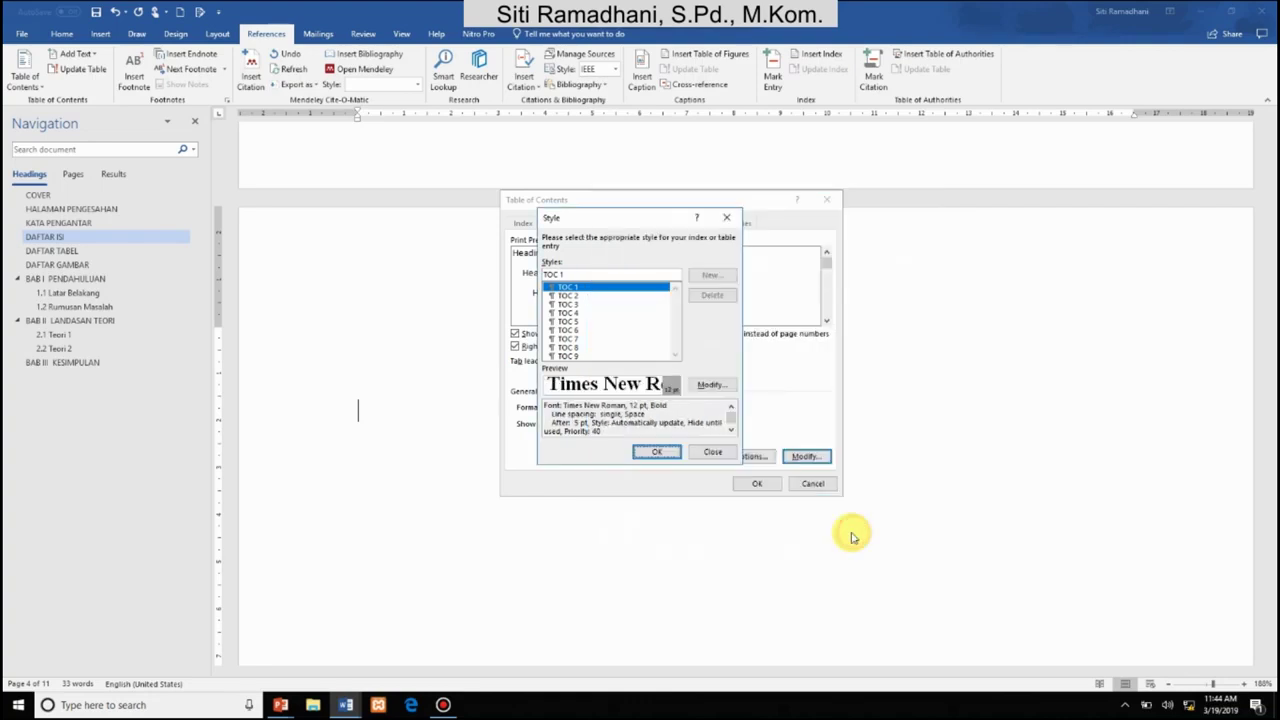
# Modify the TOC 2 style to Times New Roman, 12 pt, single line spacing, and insert the table of contents below DAFTAR ISI
pyautogui.click(565, 295)
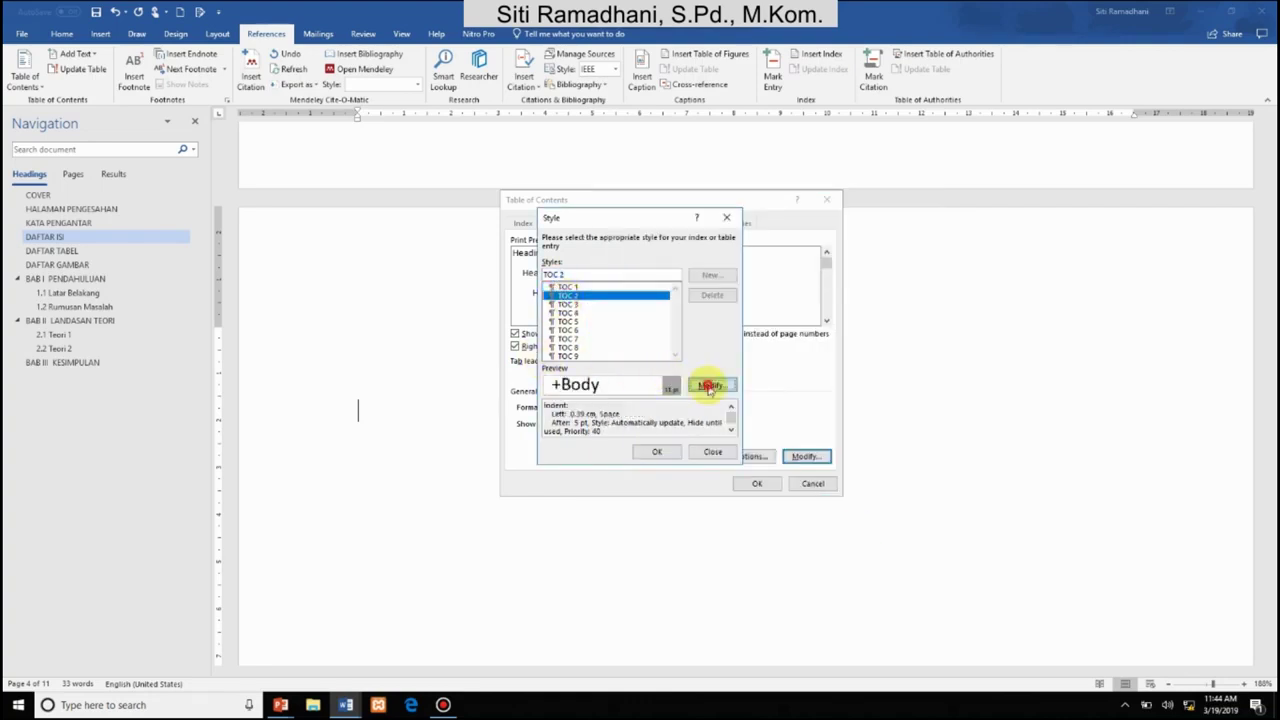
pyautogui.click(710, 385)
pyautogui.click(666, 318)
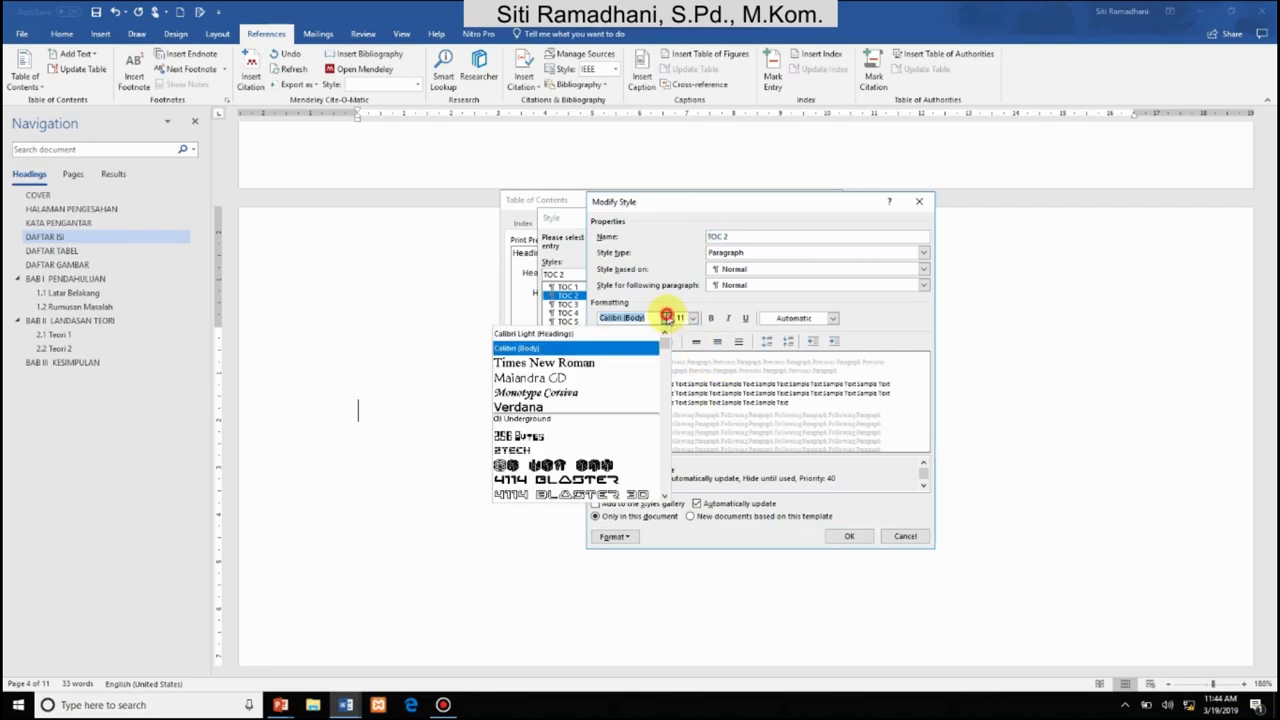
pyautogui.click(628, 362)
pyautogui.click(692, 318)
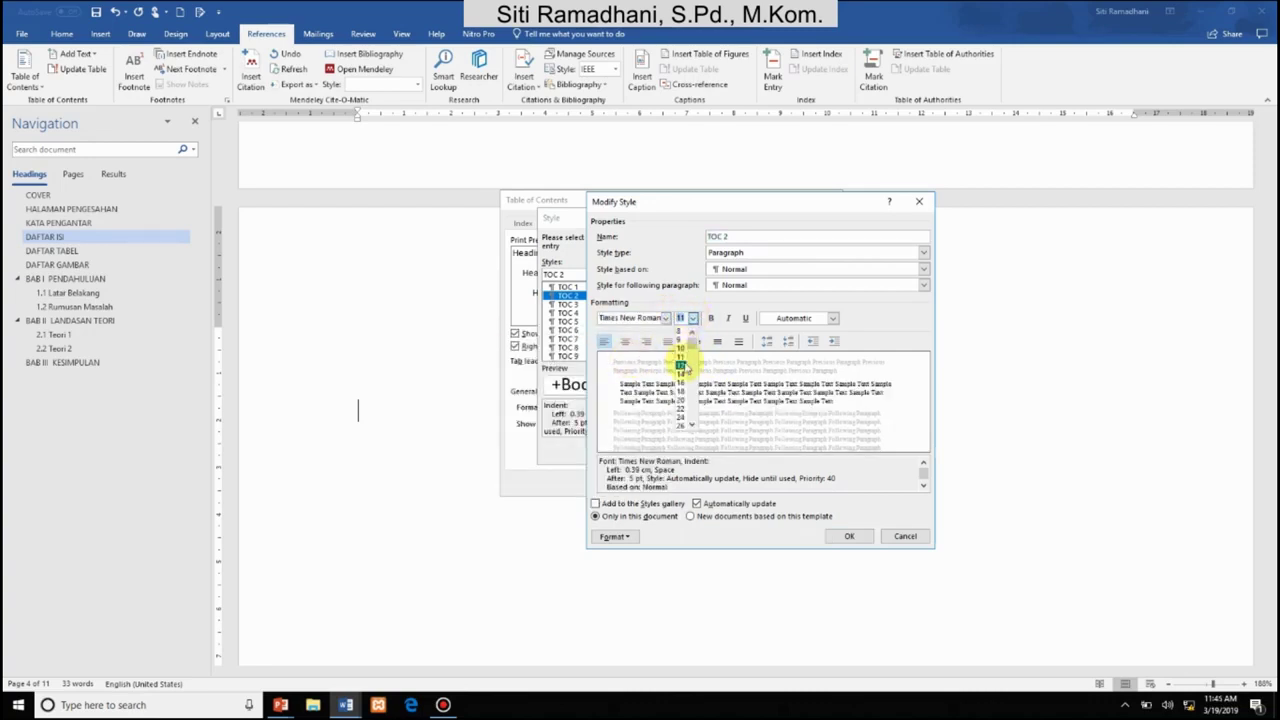
pyautogui.click(682, 364)
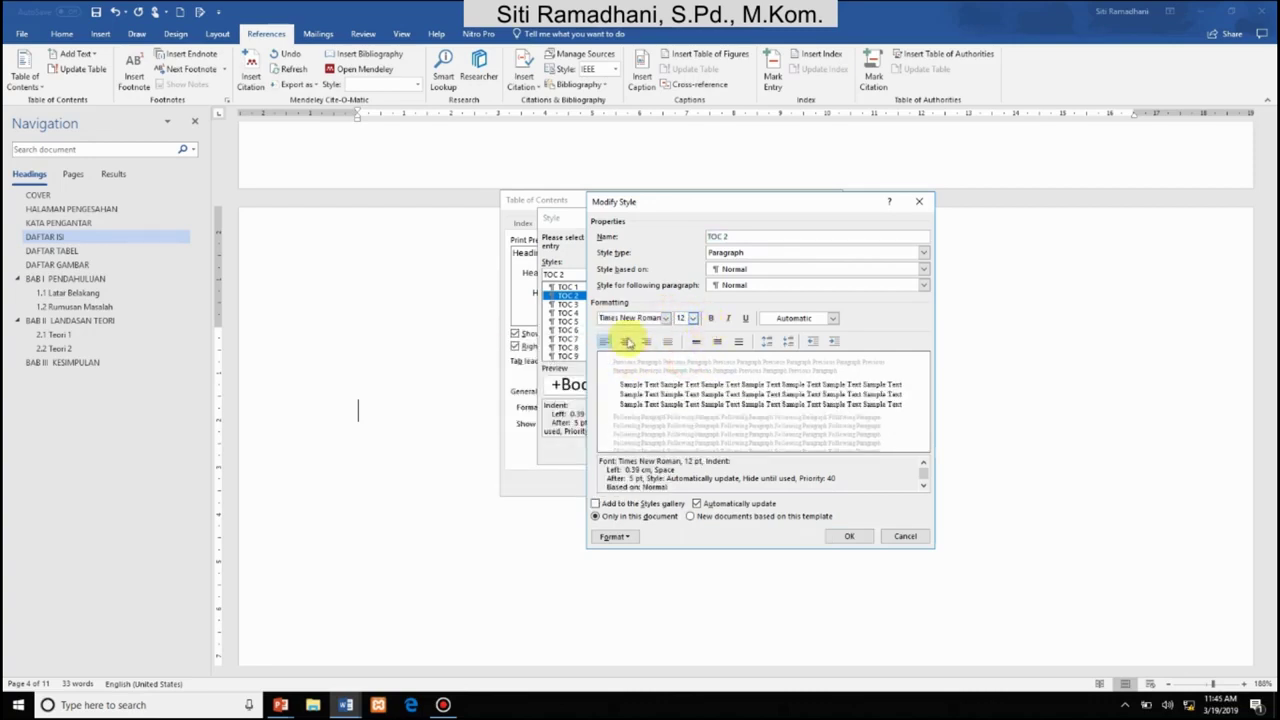
pyautogui.click(697, 343)
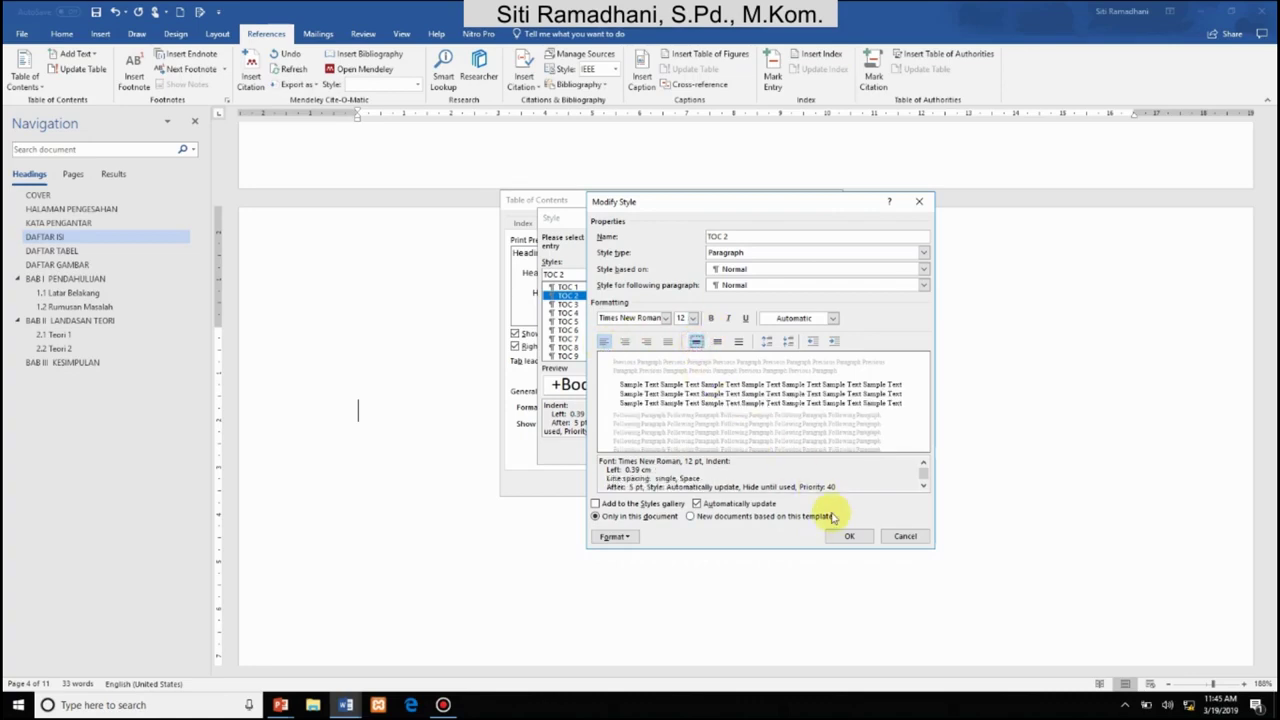
pyautogui.click(849, 536)
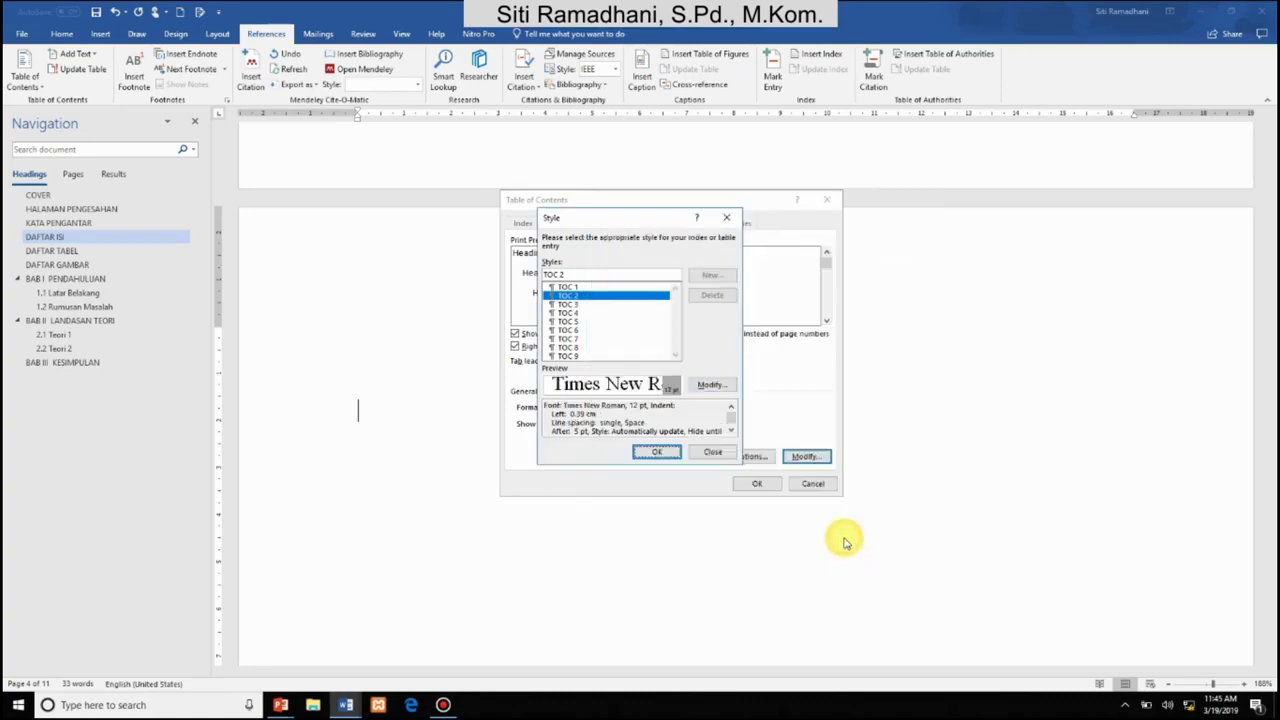
pyautogui.click(654, 453)
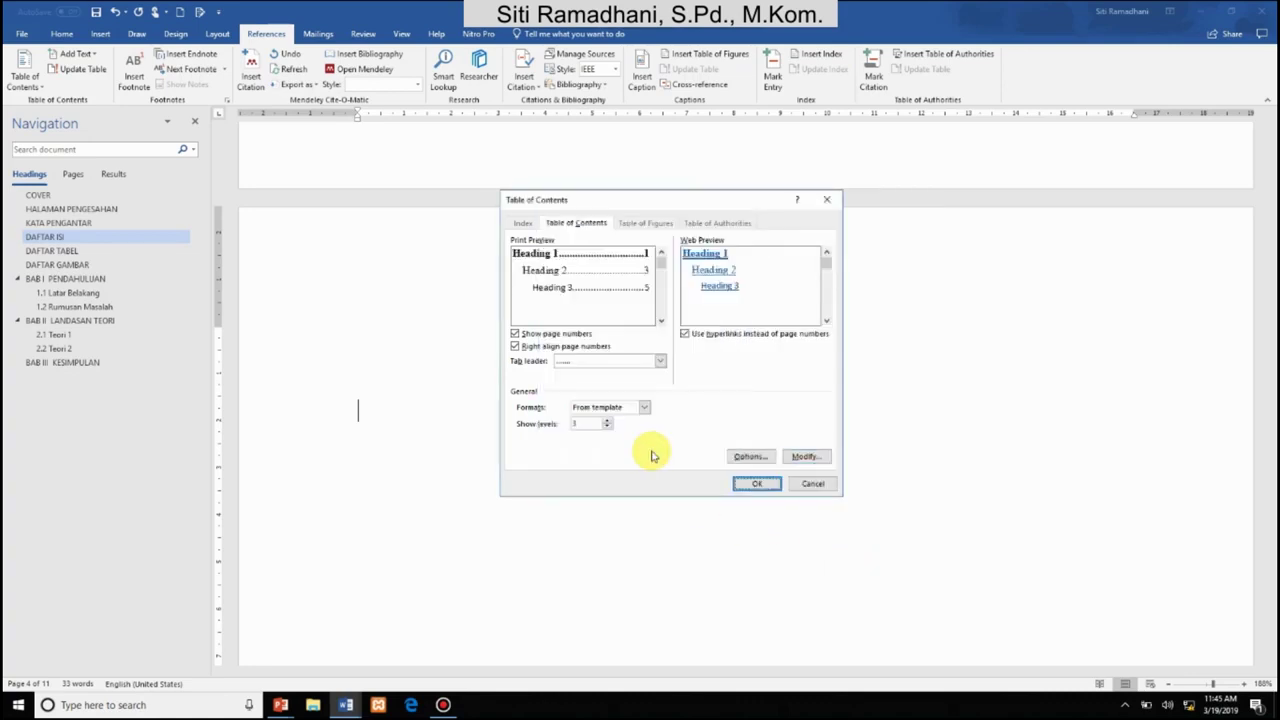
pyautogui.click(760, 483)
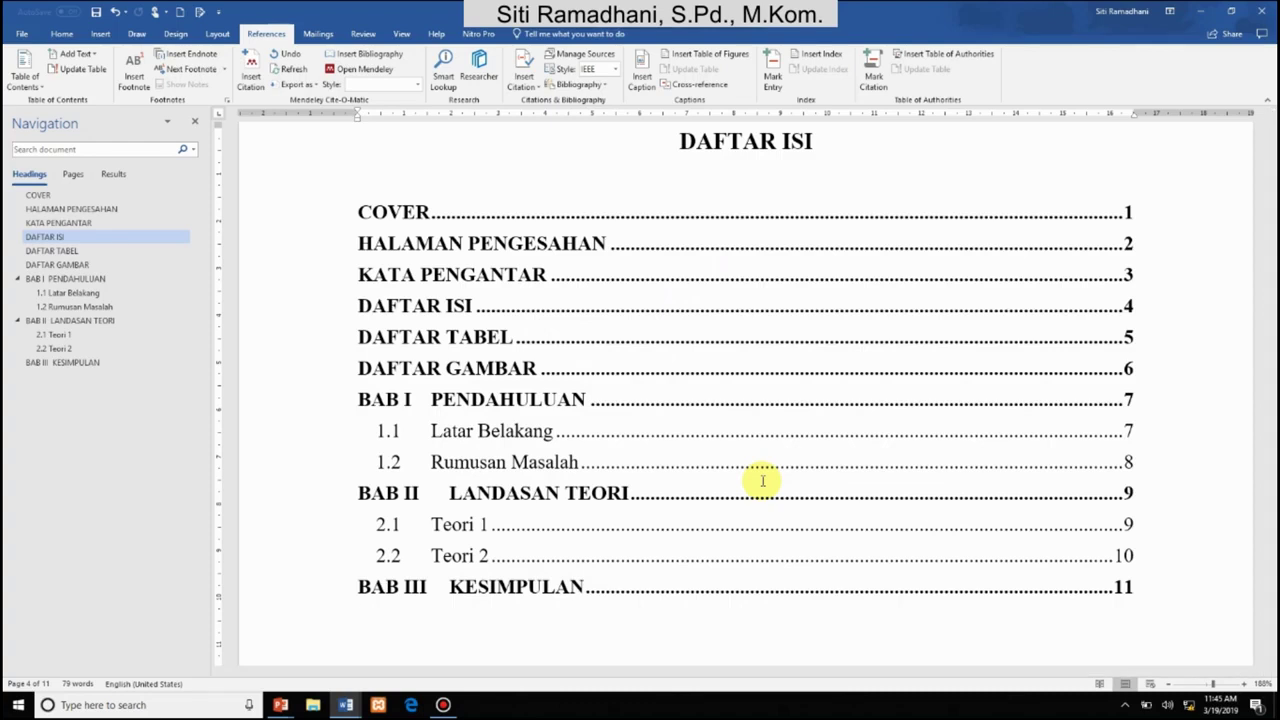
# Check the COVER and HALAMAN PENGESAHAN pages, and return to the table of contents under DAFTAR ISI
pyautogui.click(36, 194)
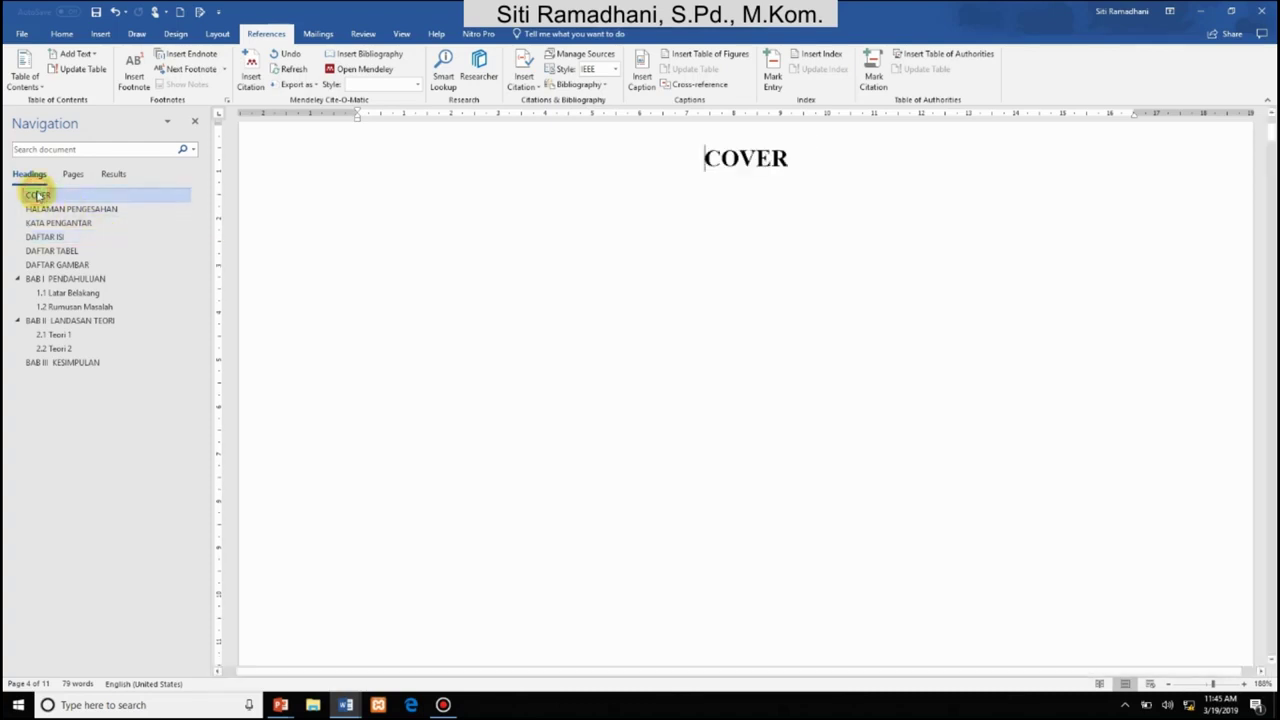
pyautogui.click(46, 209)
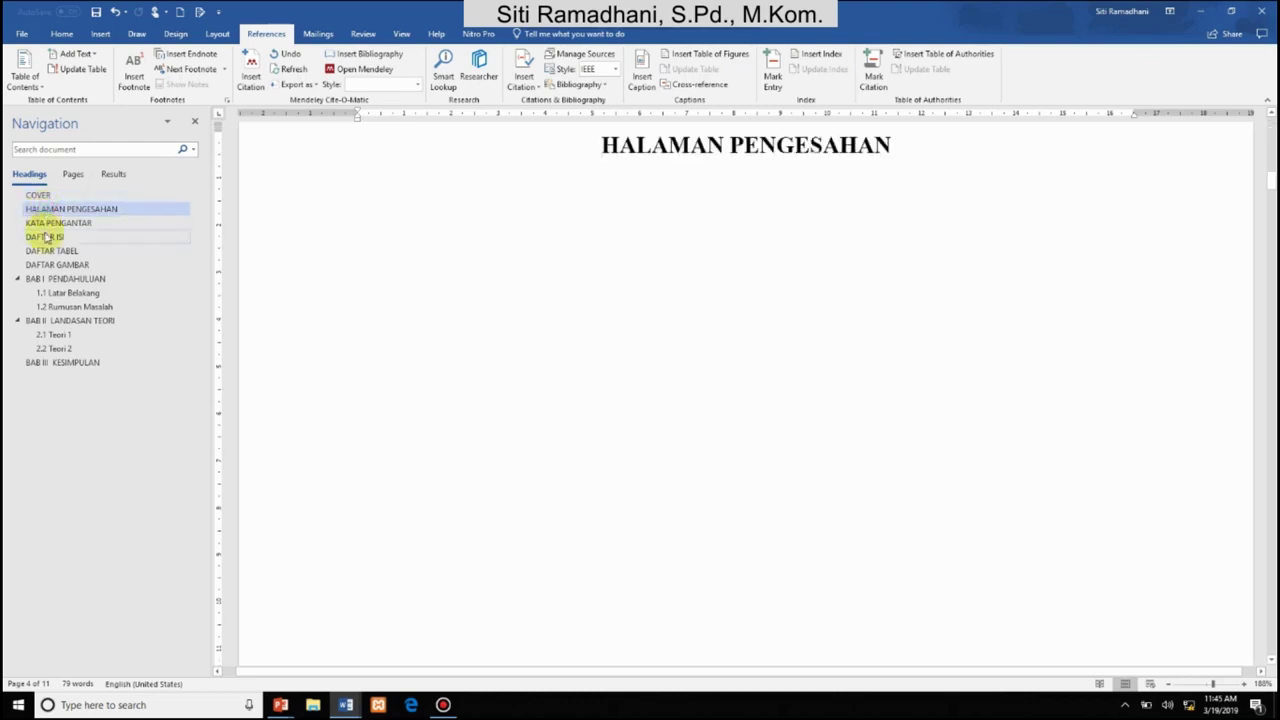
pyautogui.click(45, 237)
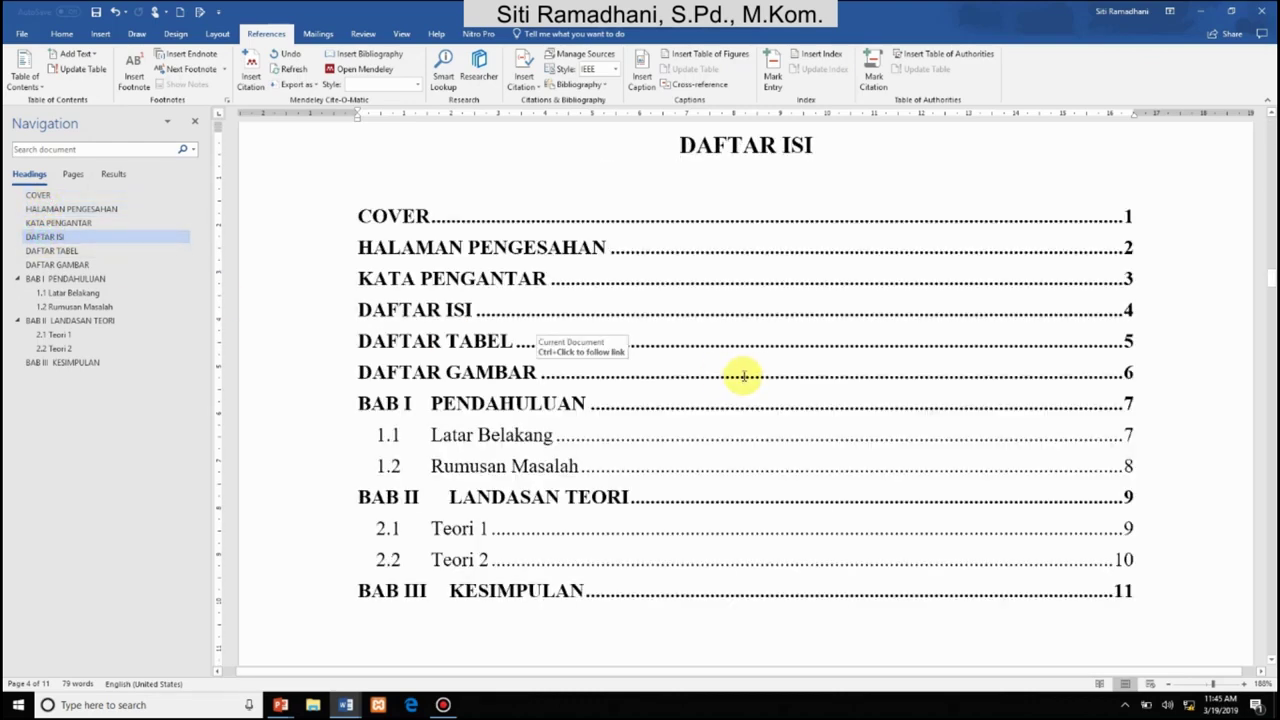